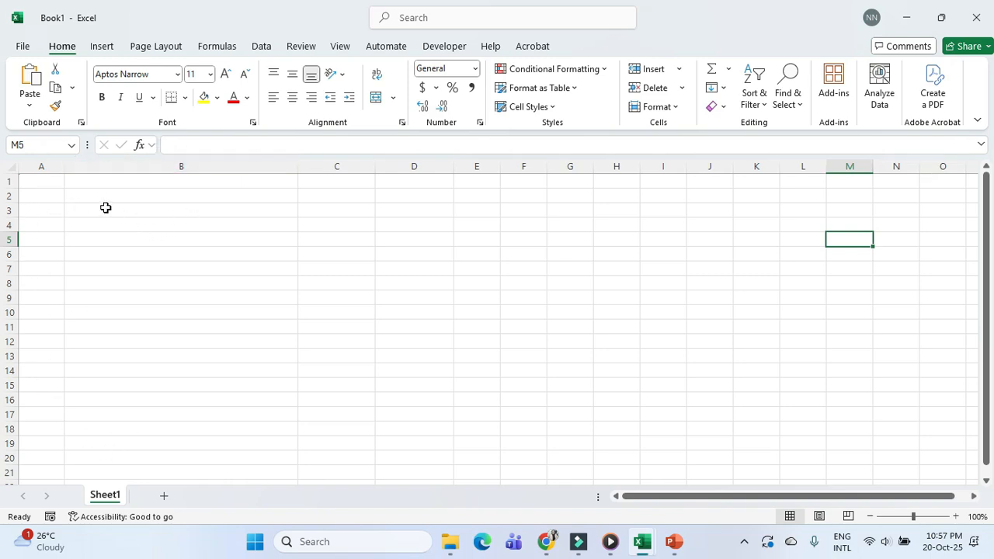
# Step: Enter the table headers no, nama and jumlah in cells A3 to C3
pyautogui.click(42, 205)
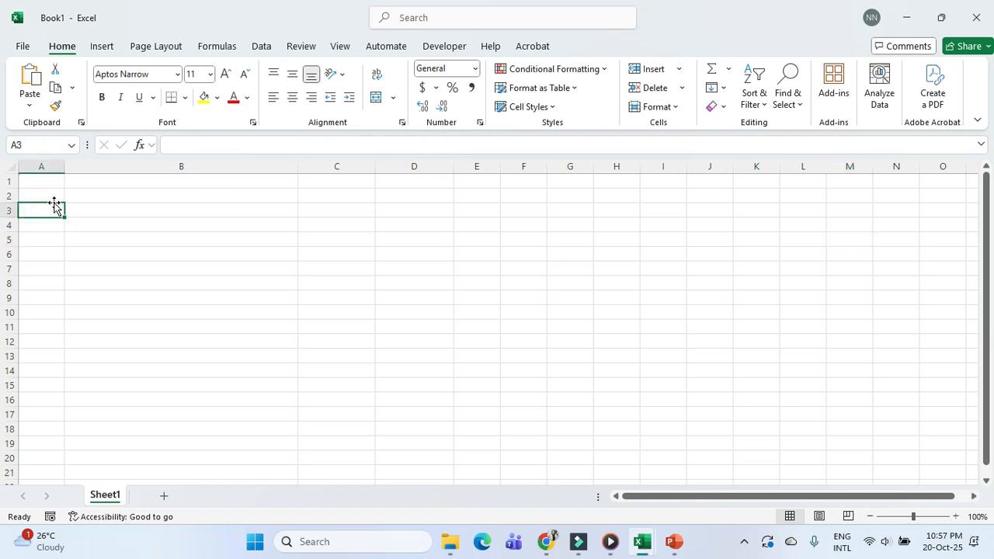
pyautogui.write('no')
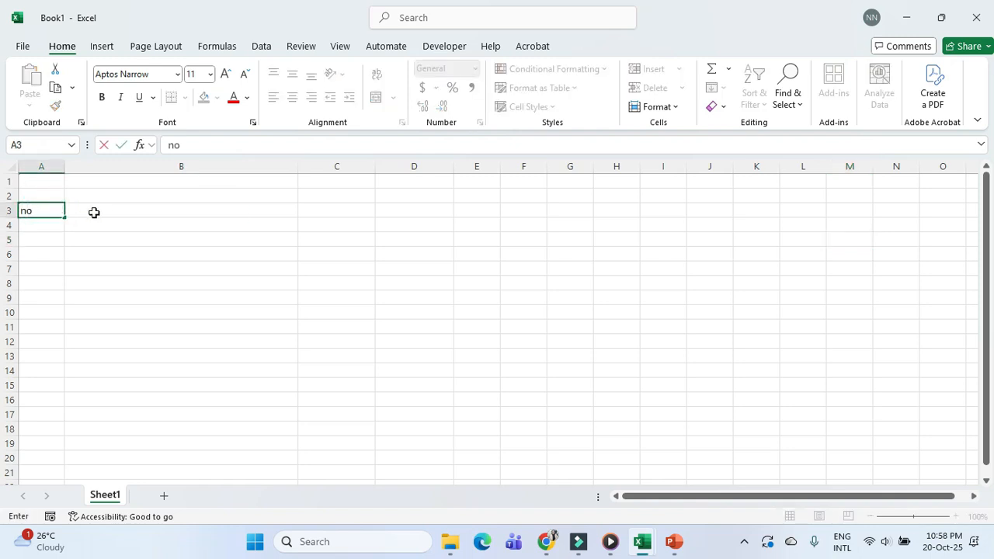
pyautogui.click(92, 212)
pyautogui.write('nama')
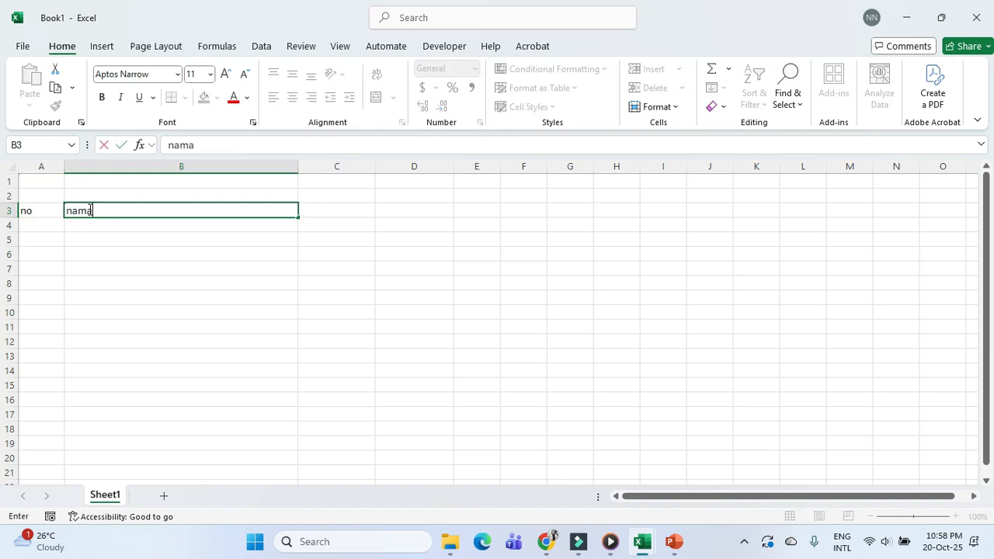
pyautogui.click(340, 205)
pyautogui.write('ju')
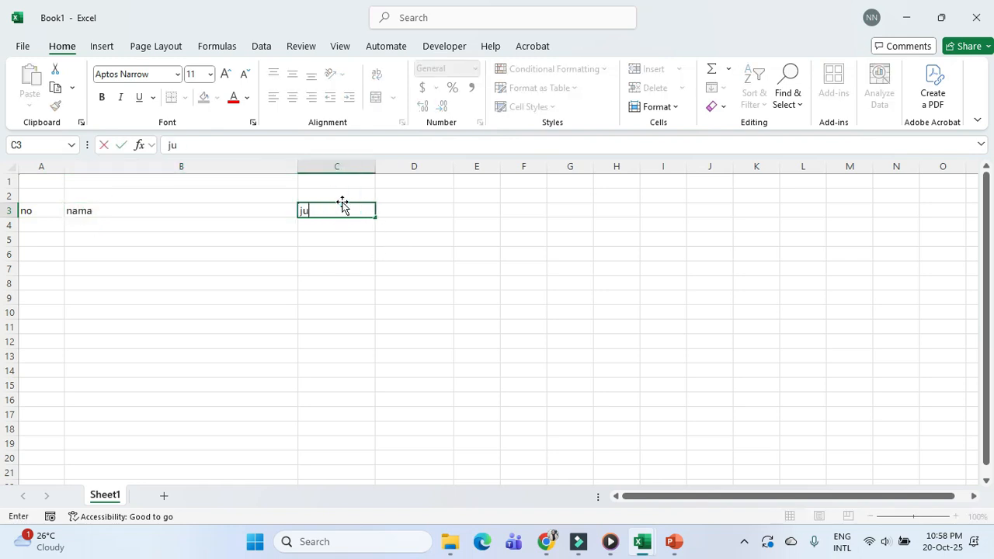
pyautogui.write('mlah')
pyautogui.click(344, 271)
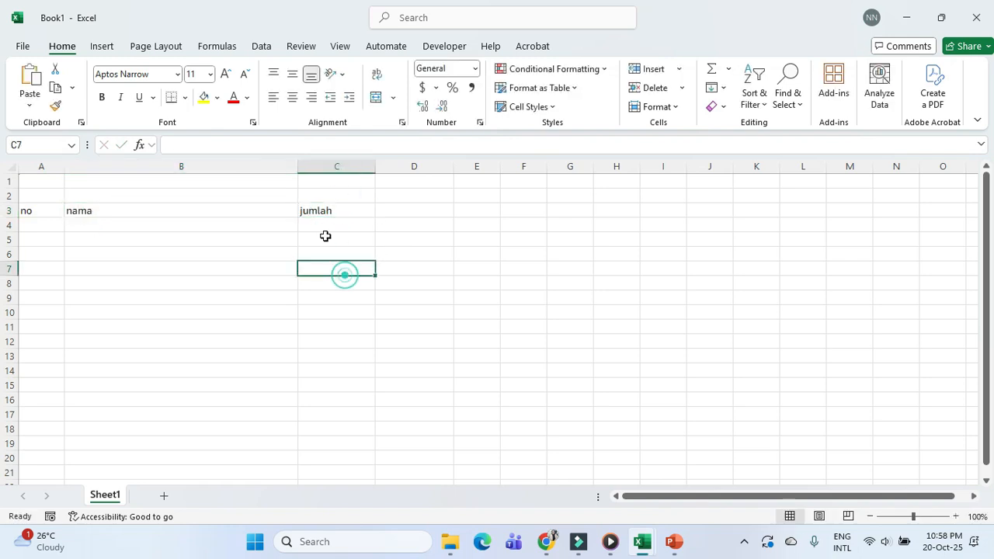
# Step: Shade the header cells A3:C3 with the lightest grey theme fill
pyautogui.moveTo(28, 212); pyautogui.dragTo(353, 210)
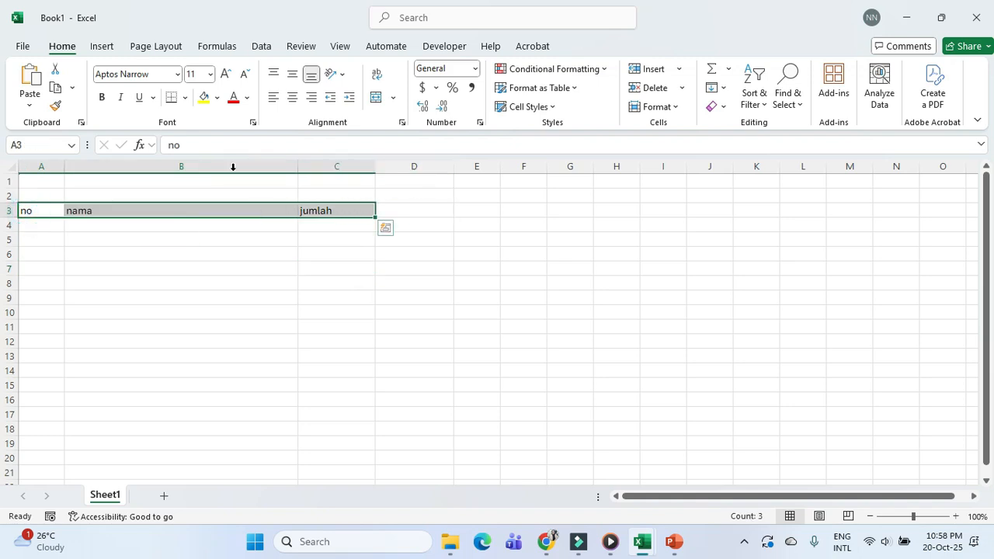
pyautogui.click(216, 98)
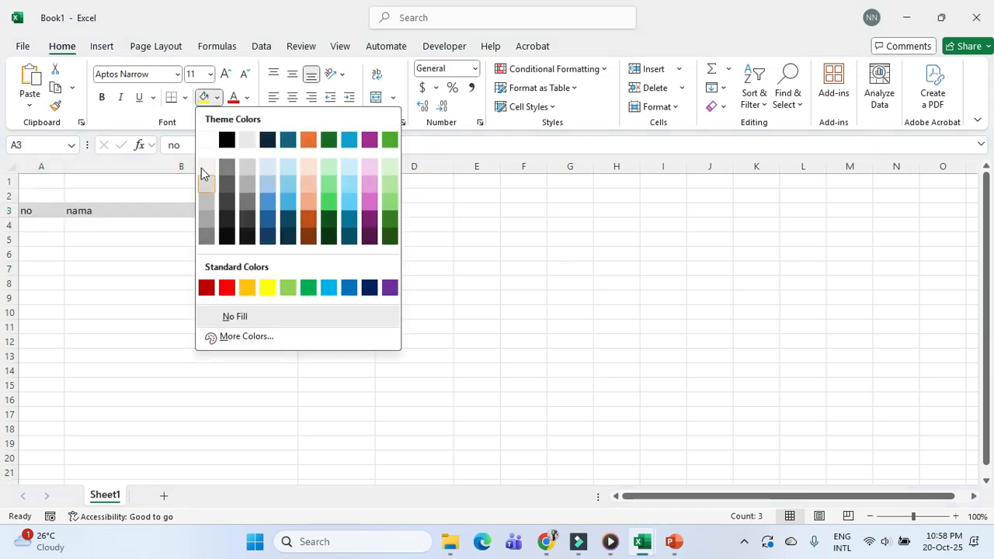
pyautogui.click(201, 164)
pyautogui.click(157, 264)
# Step: Number the rows 1 to 13 in A4:A16 under the no header and narrow column A to fit
pyautogui.click(42, 224)
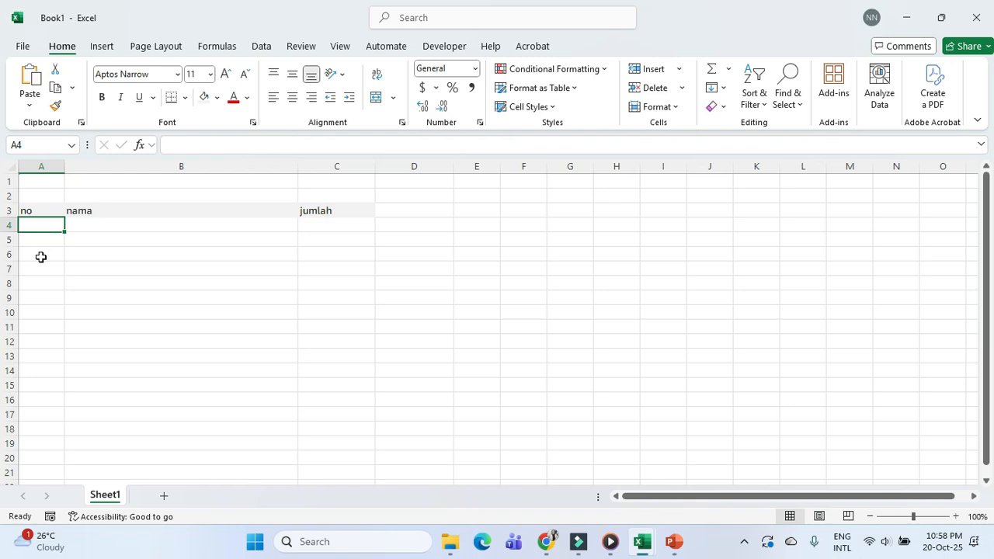
pyautogui.write('1')
pyautogui.press('Return')
pyautogui.write('2')
pyautogui.press('Return')
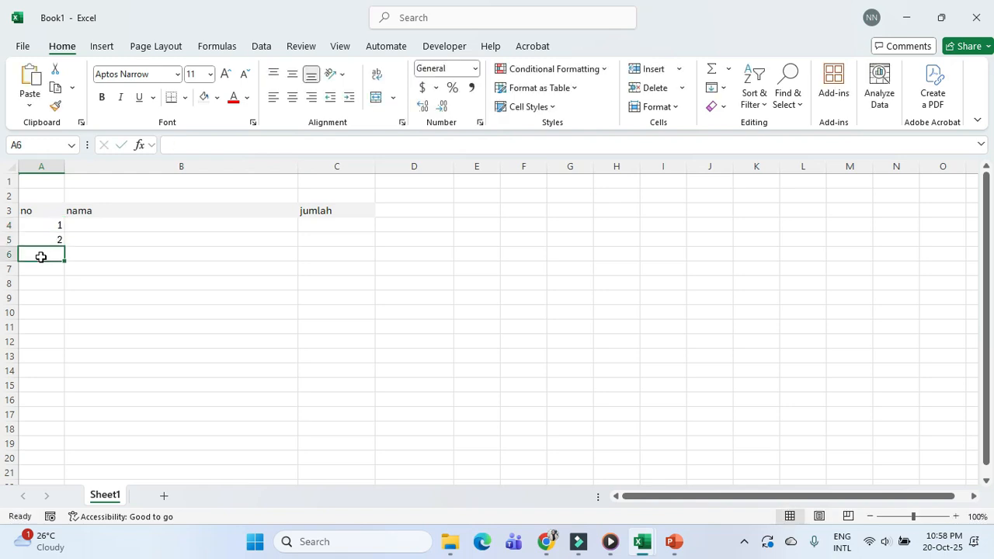
pyautogui.write('3')
pyautogui.press('Return')
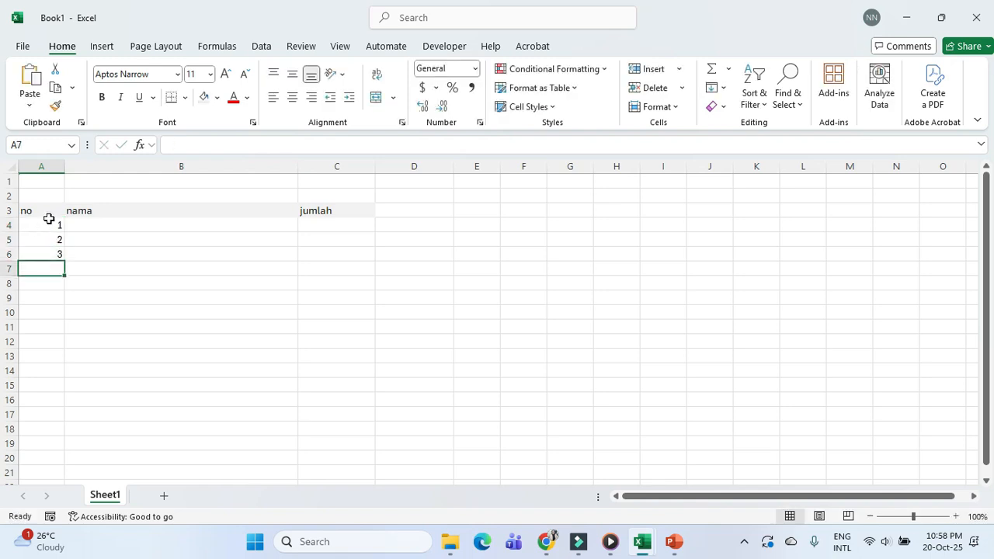
pyautogui.moveTo(49, 222); pyautogui.dragTo(49, 402)
pyautogui.click(184, 342)
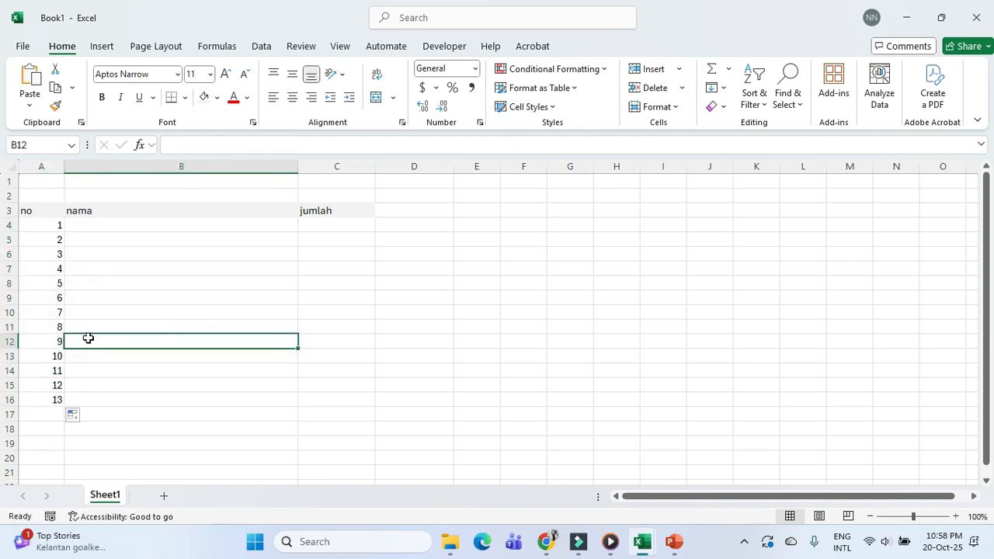
pyautogui.moveTo(65, 166); pyautogui.dragTo(41, 177)
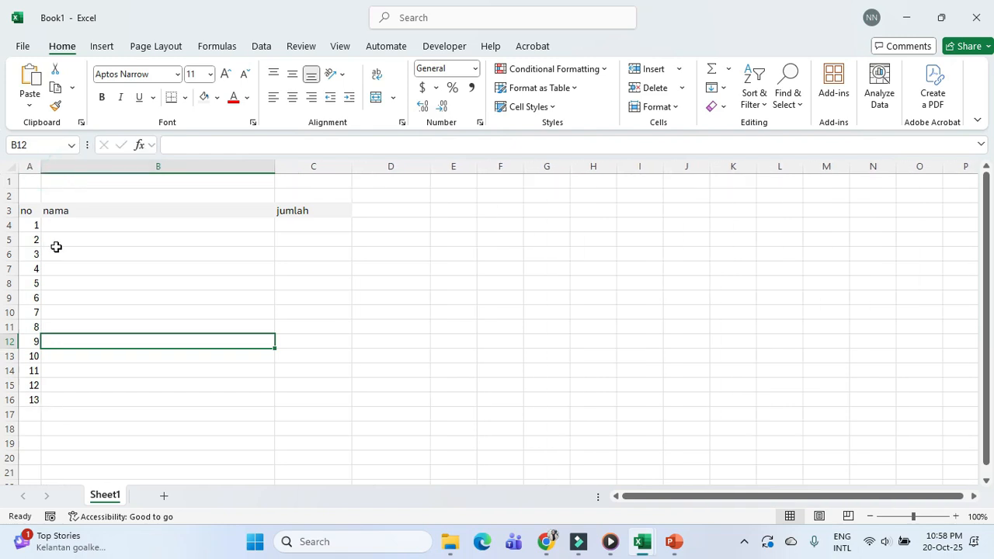
# Step: Enter Melur, mawar and dahlia in B4:B6 under the nama header
pyautogui.click(88, 224)
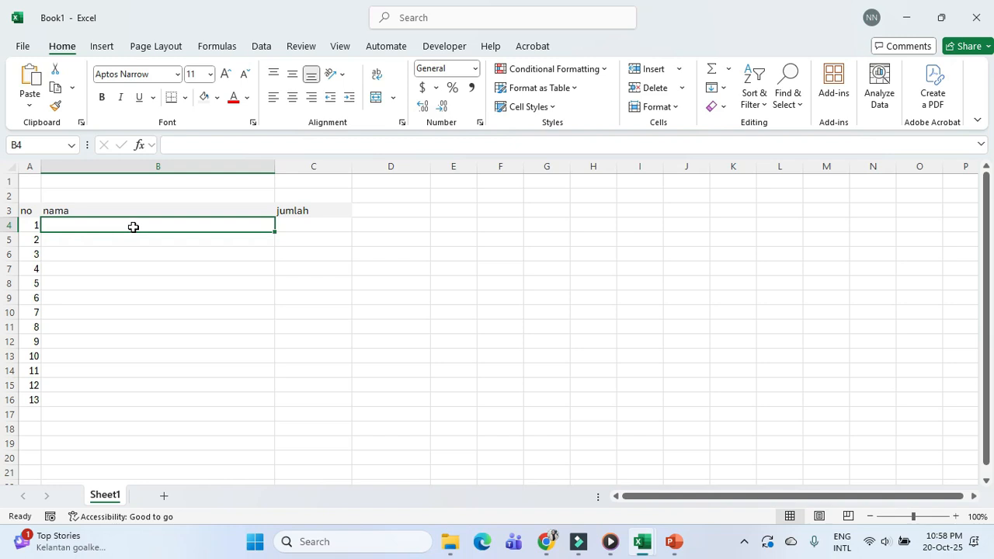
pyautogui.write('Melur')
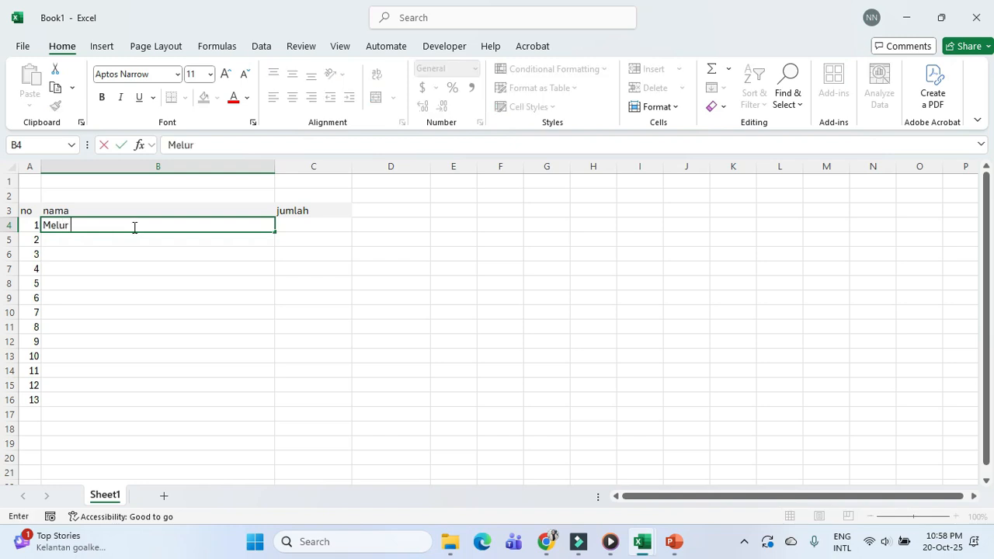
pyautogui.press('Return')
pyautogui.write('mawar')
pyautogui.press('Return')
pyautogui.write('dahlia')
pyautogui.press('Up')
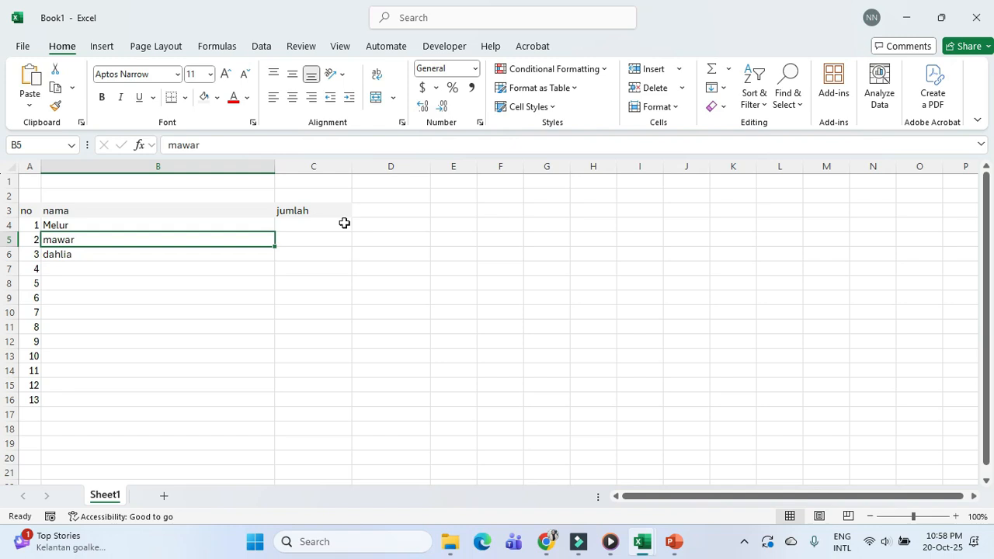
# Step: Fill in the jumlah amounts in C4:C8, with 456 in C4, 265 in C5, 1669 in C7 and 123 in C8
pyautogui.click(334, 227)
pyautogui.write('12')
pyautogui.press('Return')
pyautogui.write('4786')
pyautogui.click(334, 227)
pyautogui.write('456')
pyautogui.click(338, 255)
pyautogui.write('862')
pyautogui.moveTo(342, 268); pyautogui.dragTo(340, 252)
pyautogui.write('1669')
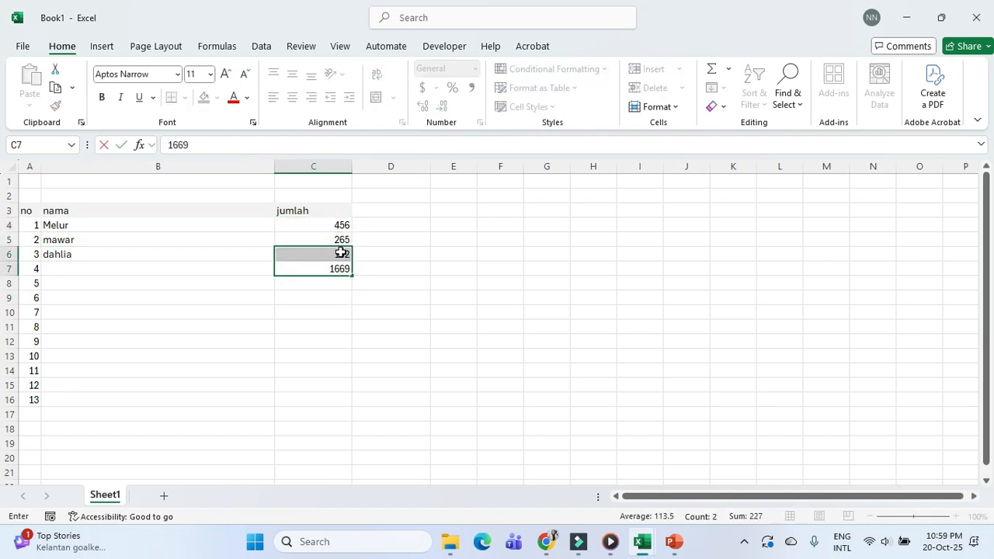
pyautogui.click(311, 281)
pyautogui.write('123')
# Step: Repeat the Melur, mawar, dahlia sequence down to B16 and set C6 and C7 to 456
pyautogui.moveTo(164, 225)
pyautogui.mouseDown()
pyautogui.moveTo(275, 266)
pyautogui.moveTo(257, 255)
pyautogui.mouseUp()
pyautogui.doubleClick(274, 261)
pyautogui.click(346, 281)
pyautogui.click(348, 269)
pyautogui.write('456')
pyautogui.press('Return')
pyautogui.press('Return')
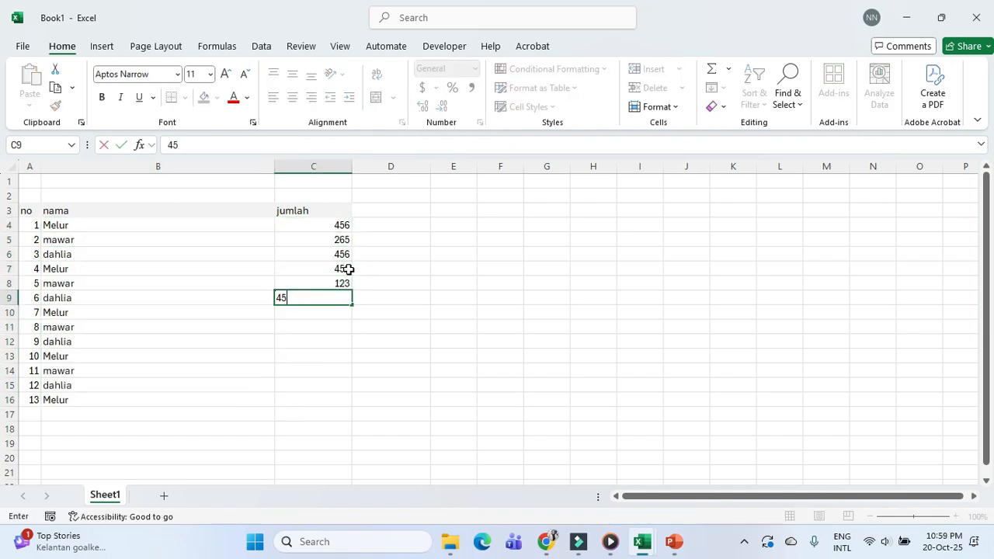
# Step: Enter the remaining amounts 458, 7536, 458, 521, 951, 3258, 45 and 456 in C9:C16
pyautogui.write('951')
pyautogui.press('Return')
pyautogui.write('3258')
pyautogui.press('Return')
pyautogui.write('45')
pyautogui.press('Return')
pyautogui.write('456')
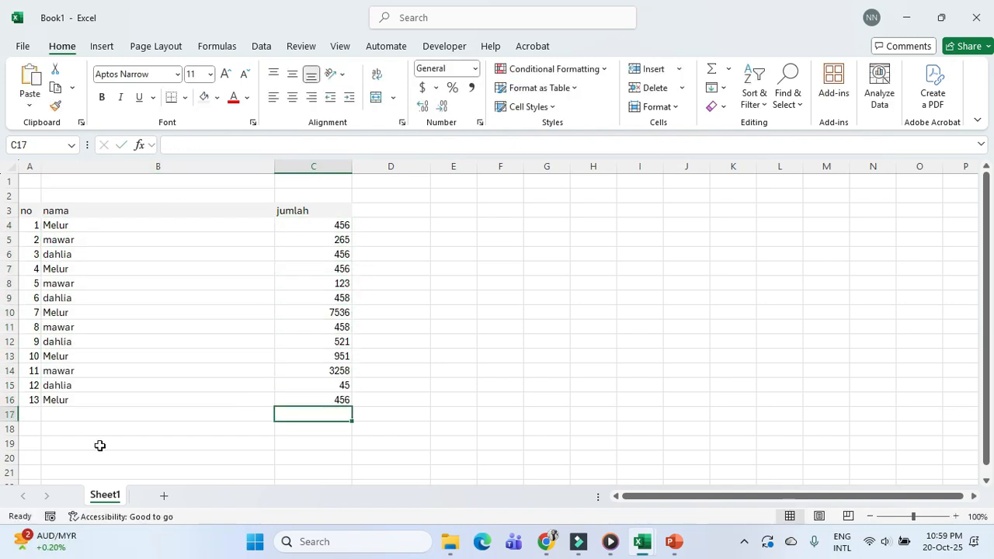
# Step: Add the label Jumlah in B17 and shade A17:C17 in the same light grey as the header row
pyautogui.click(190, 420)
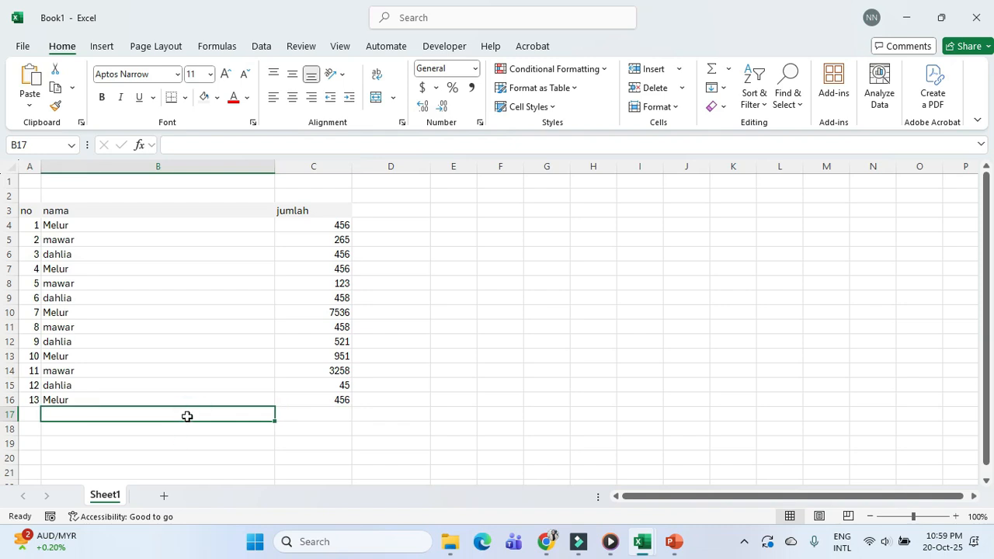
pyautogui.write('JUl')
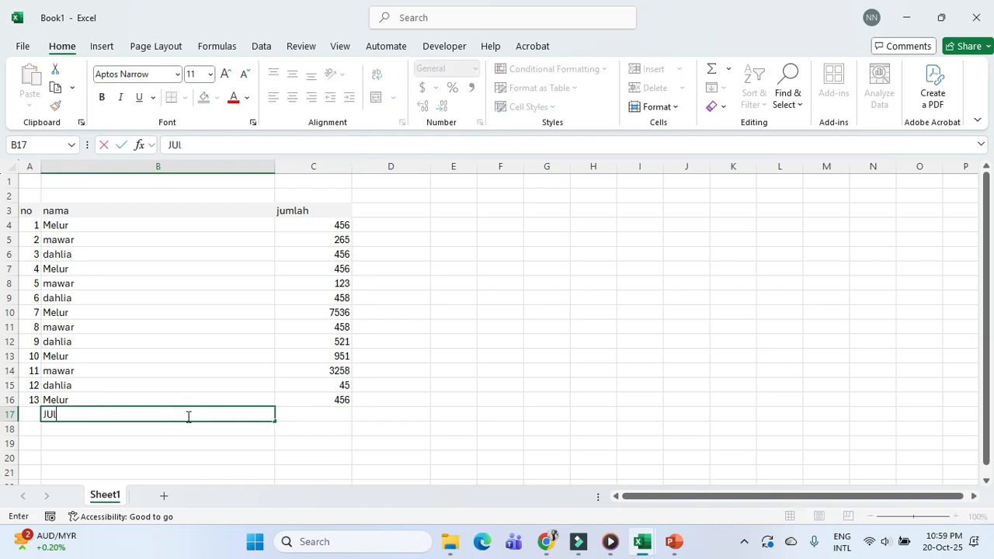
pyautogui.write('umlah')
pyautogui.click(222, 459)
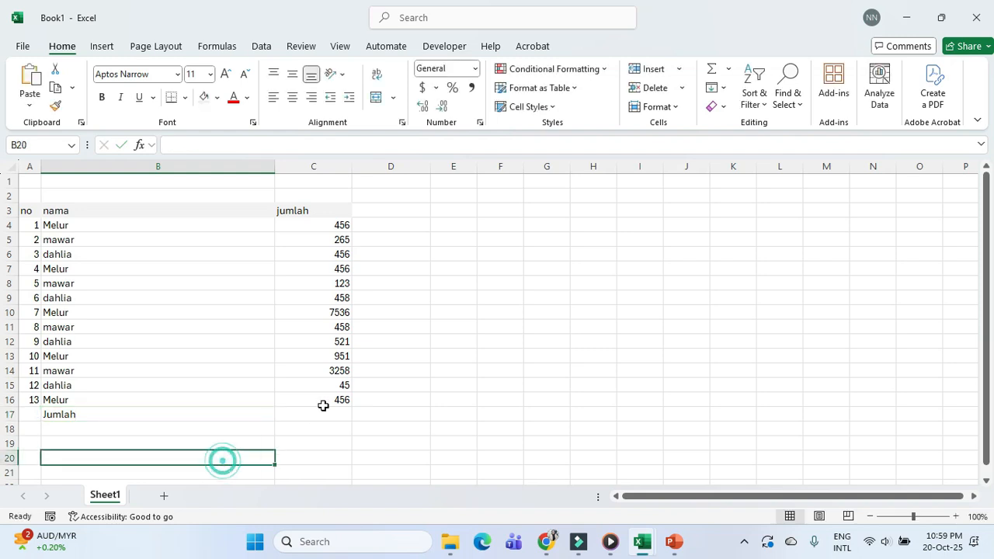
pyautogui.moveTo(346, 415); pyautogui.dragTo(39, 408)
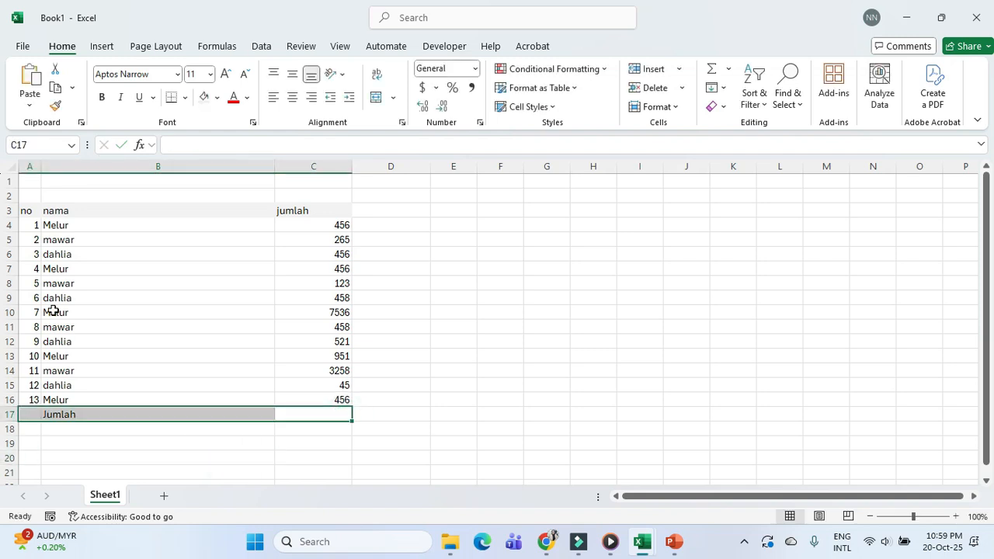
pyautogui.click(407, 313)
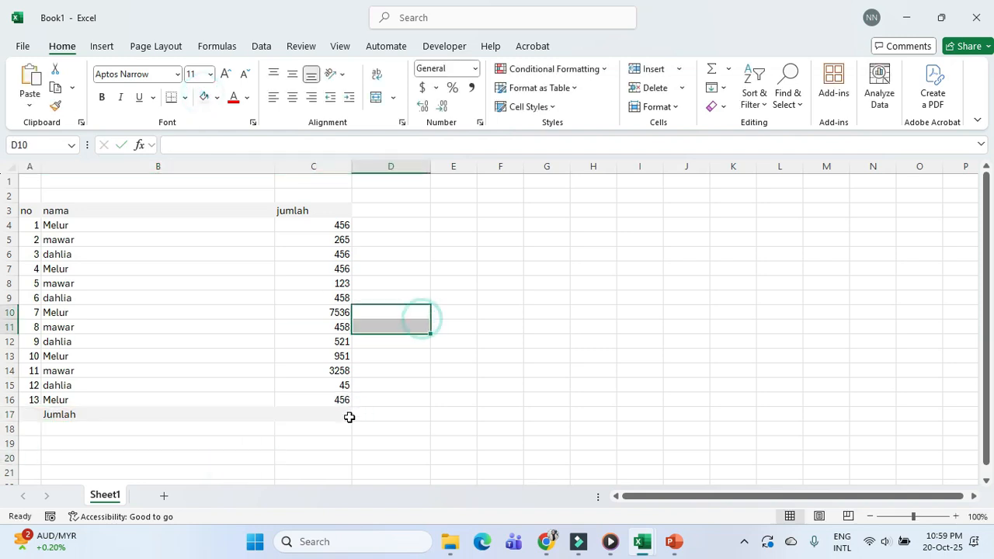
# Step: Total the amounts C4:C16 in C17 with the AutoSum Sum function
pyautogui.click(326, 415)
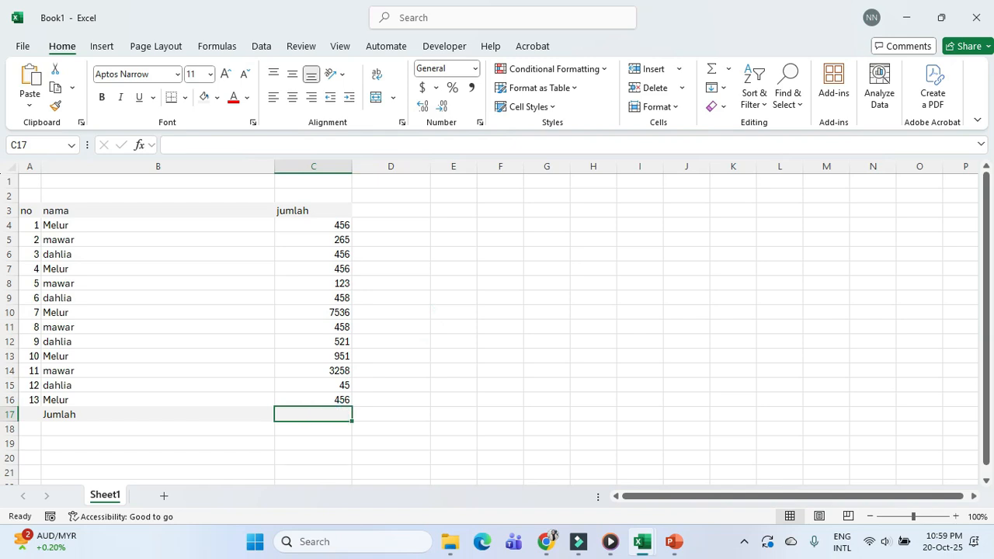
pyautogui.click(955, 516)
pyautogui.click(954, 516)
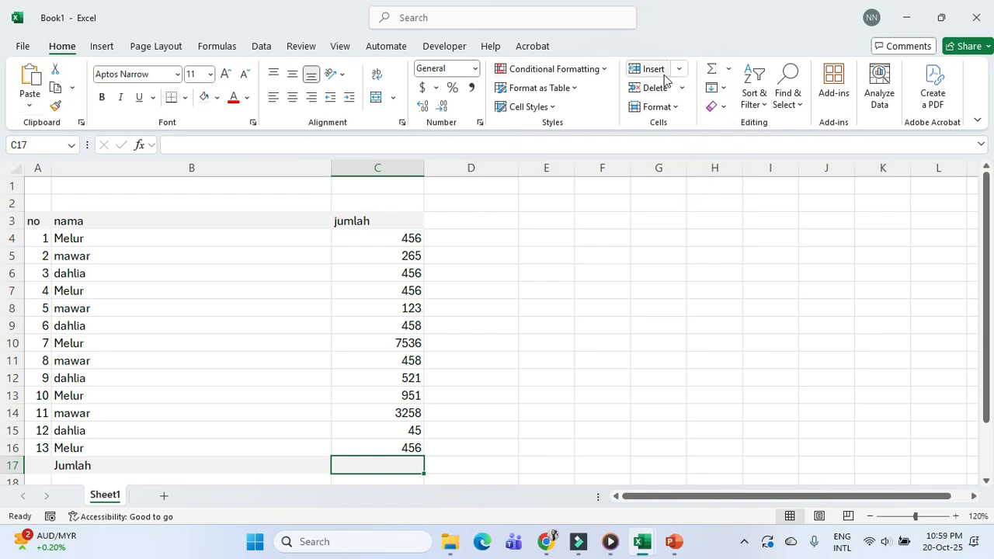
pyautogui.click(728, 72)
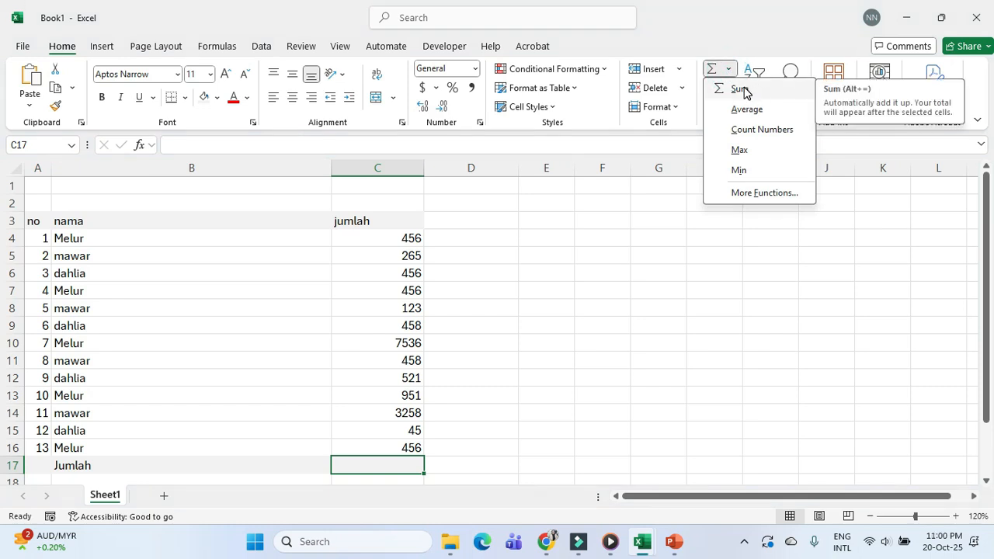
pyautogui.click(739, 89)
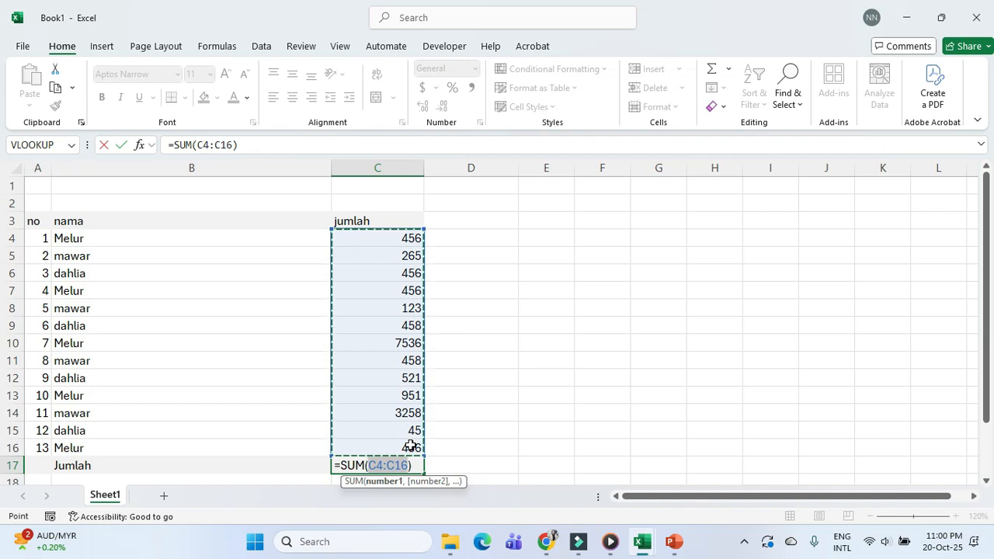
pyautogui.press('Return')
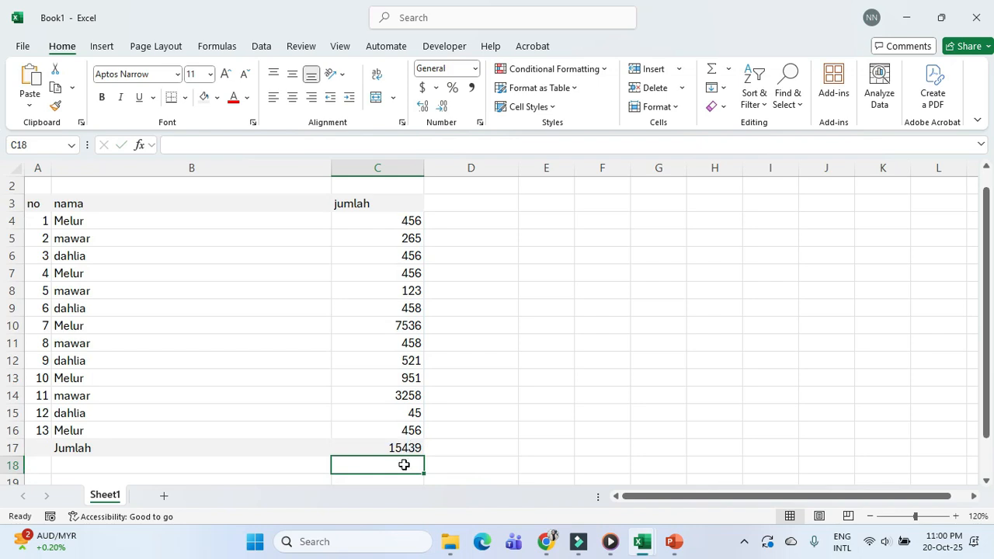
# Step: Format the amounts and total in C4:C17 in comma style with no decimal places
pyautogui.moveTo(412, 451); pyautogui.dragTo(240, 440)
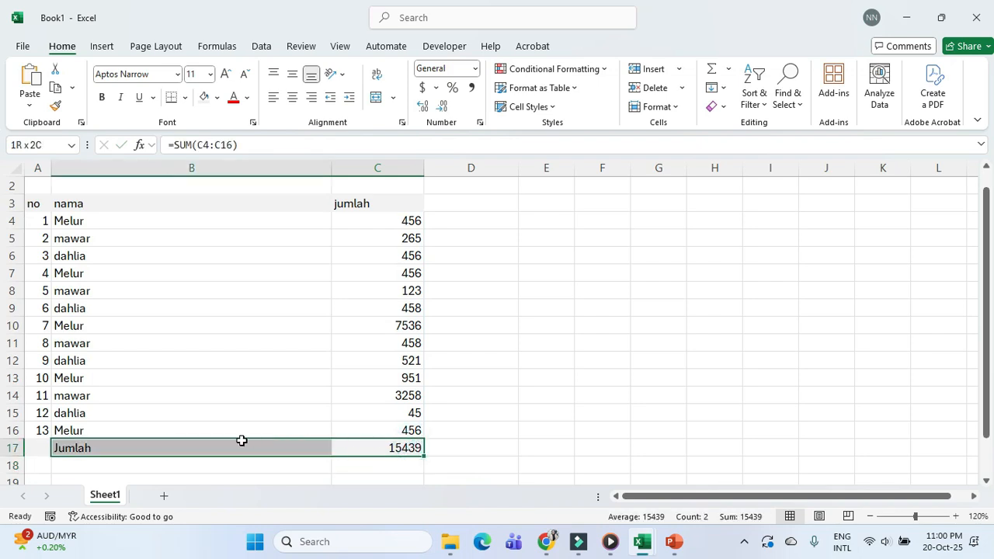
pyautogui.click(392, 442)
pyautogui.moveTo(404, 219); pyautogui.dragTo(407, 448)
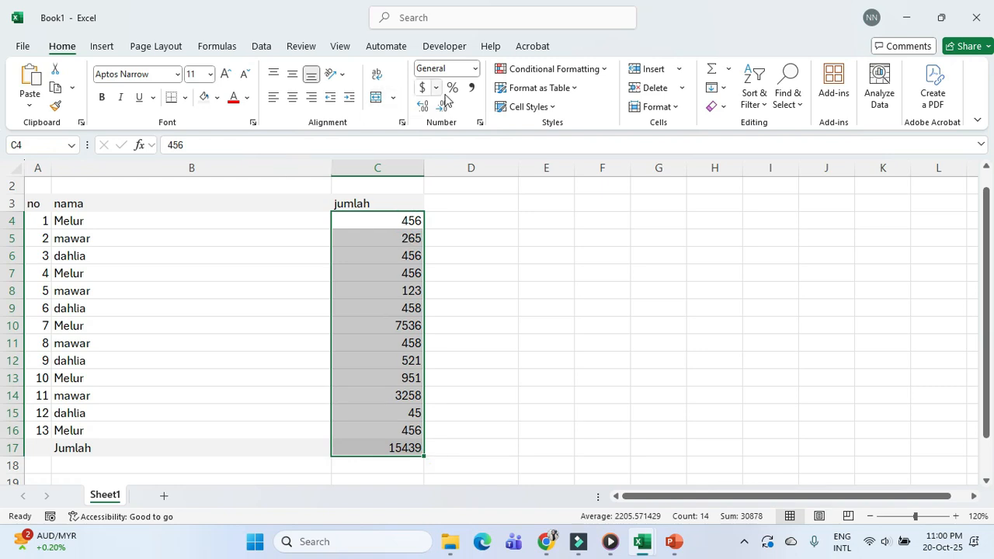
pyautogui.click(472, 89)
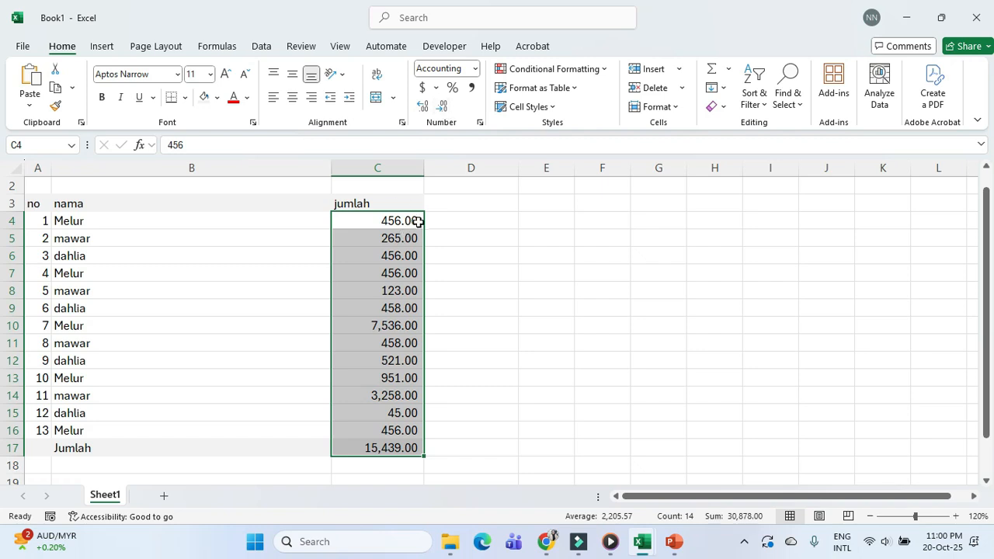
pyautogui.click(443, 109)
pyautogui.click(445, 109)
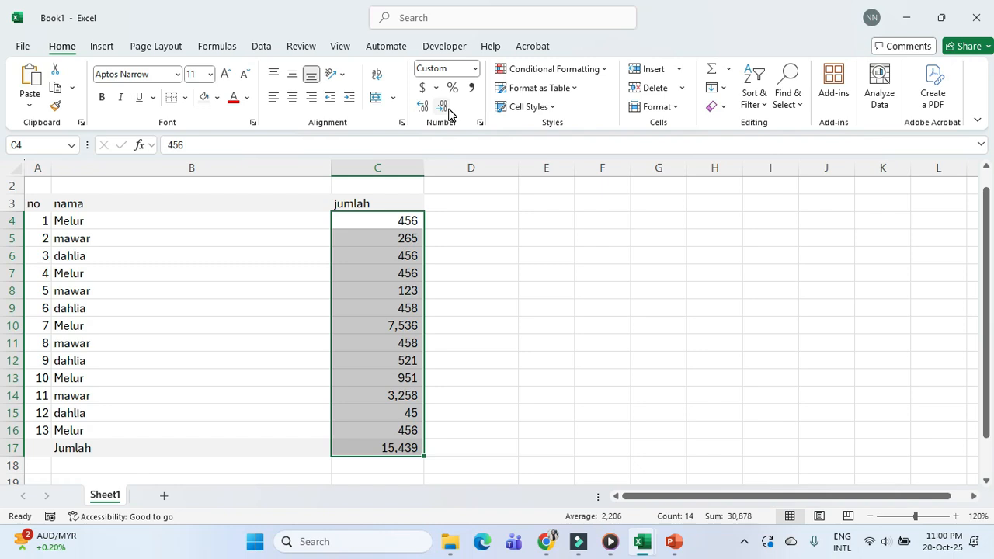
pyautogui.click(523, 416)
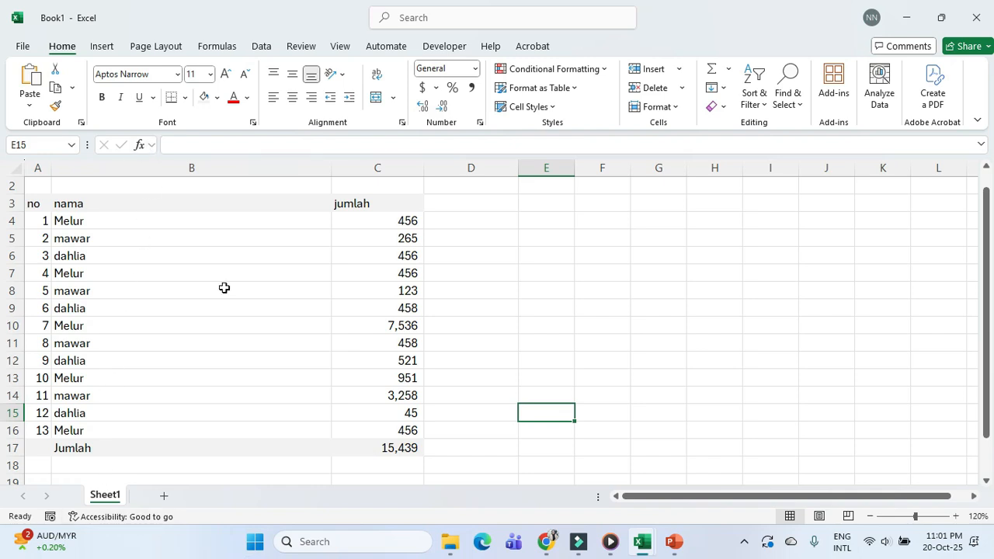
pyautogui.rightClick(104, 494)
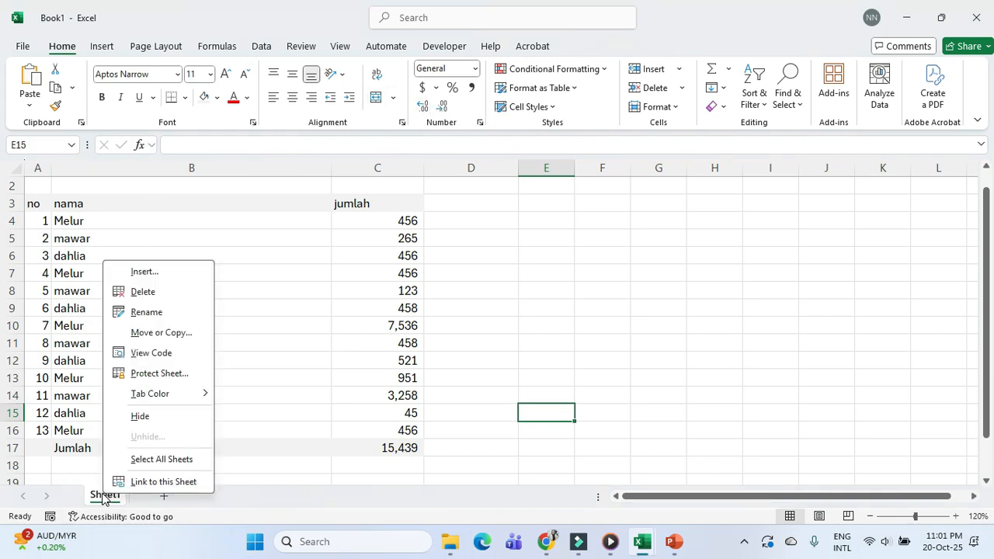
pyautogui.click(506, 426)
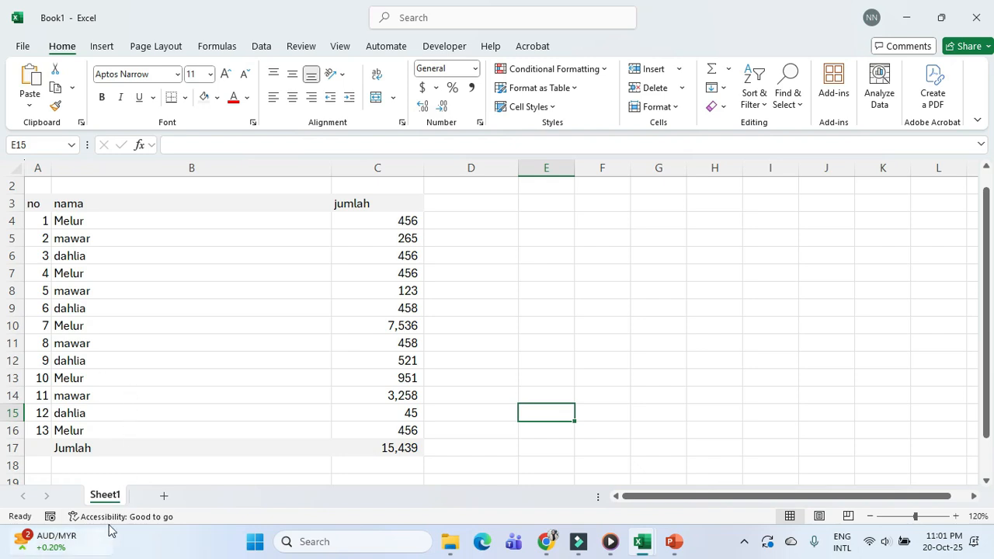
# Step: Create a copy of Sheet1 within Book1, placed at the end of the workbook
pyautogui.rightClick(117, 500)
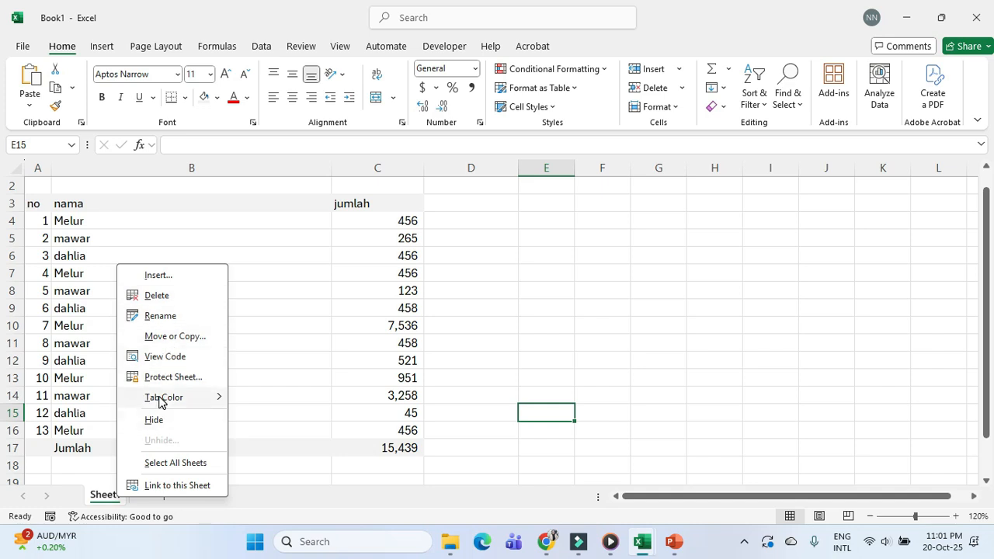
pyautogui.moveTo(160, 397)
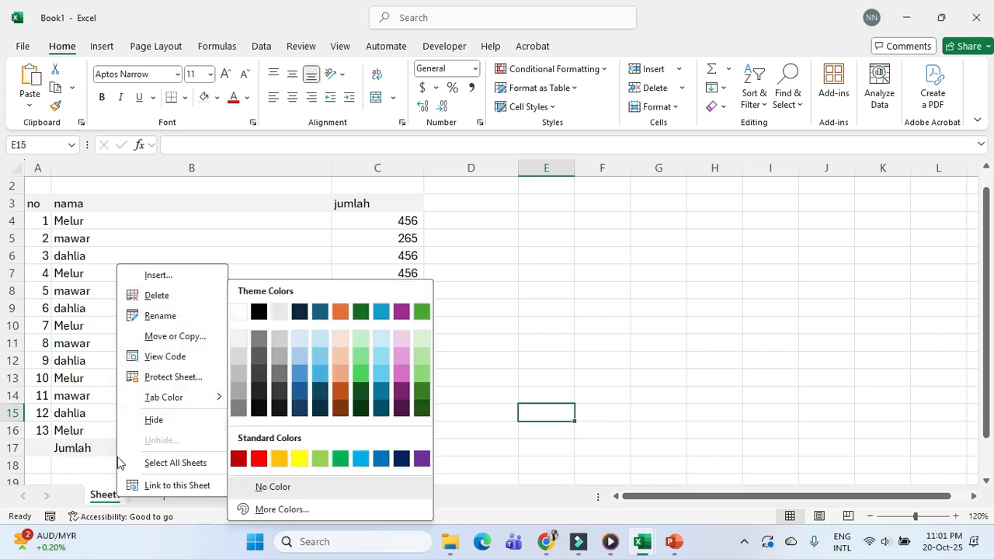
pyautogui.rightClick(98, 502)
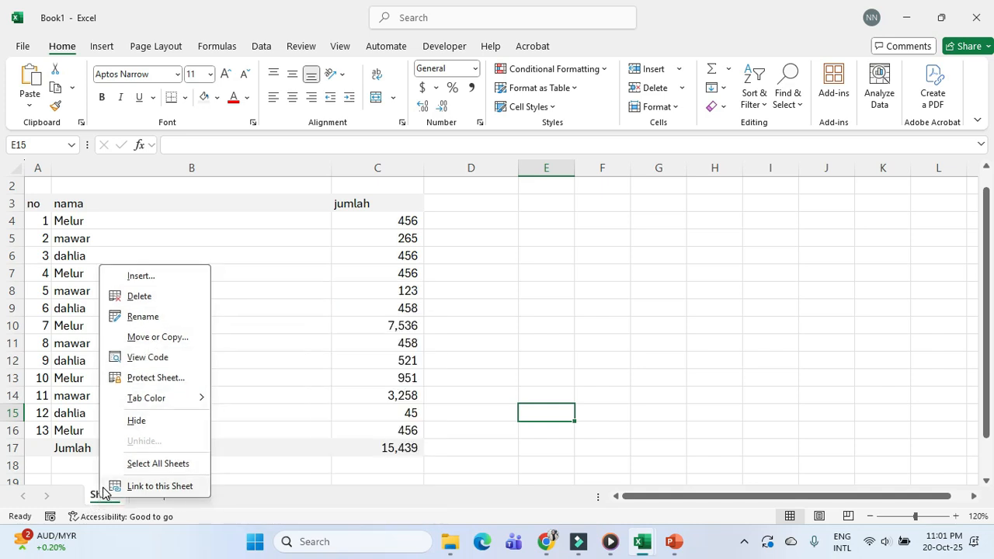
pyautogui.click(196, 338)
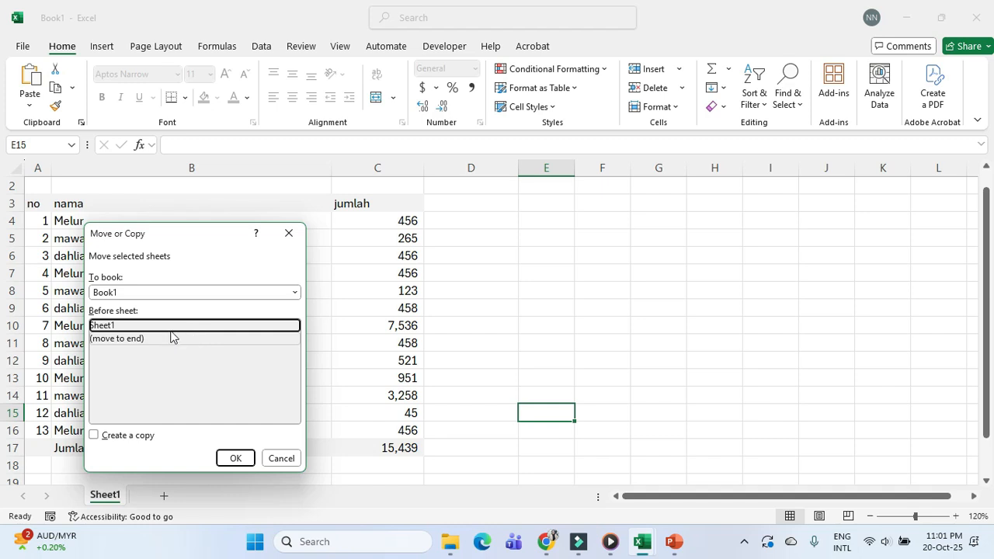
pyautogui.click(94, 436)
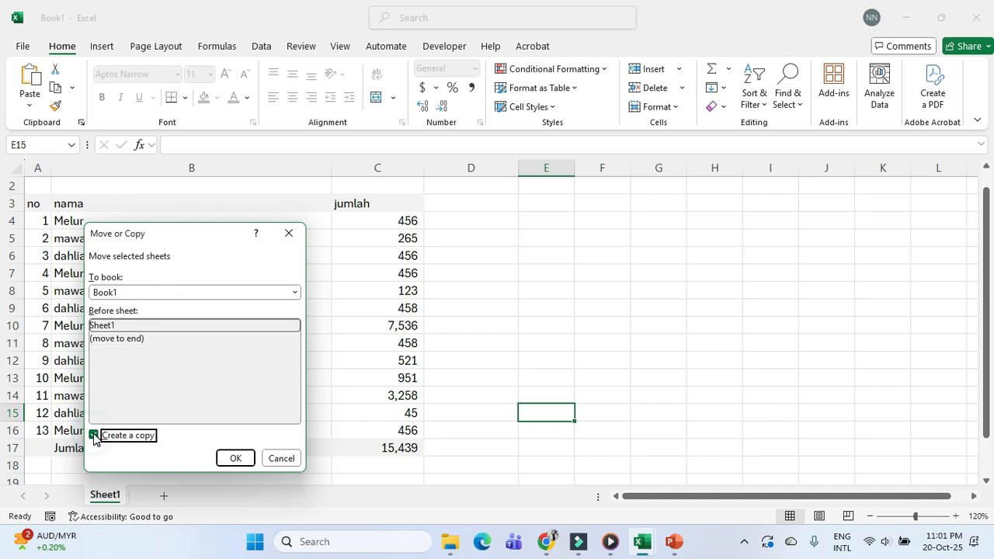
pyautogui.click(129, 338)
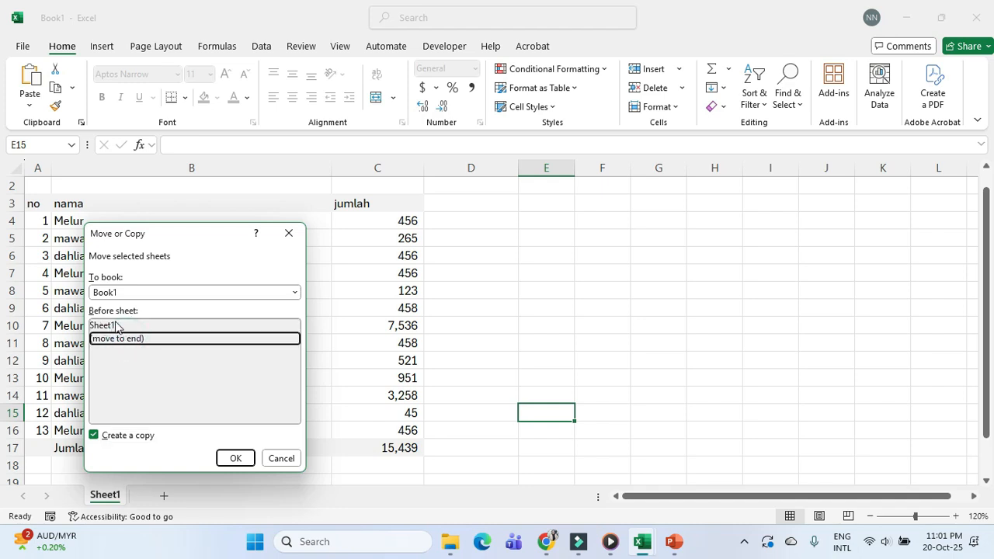
pyautogui.click(239, 459)
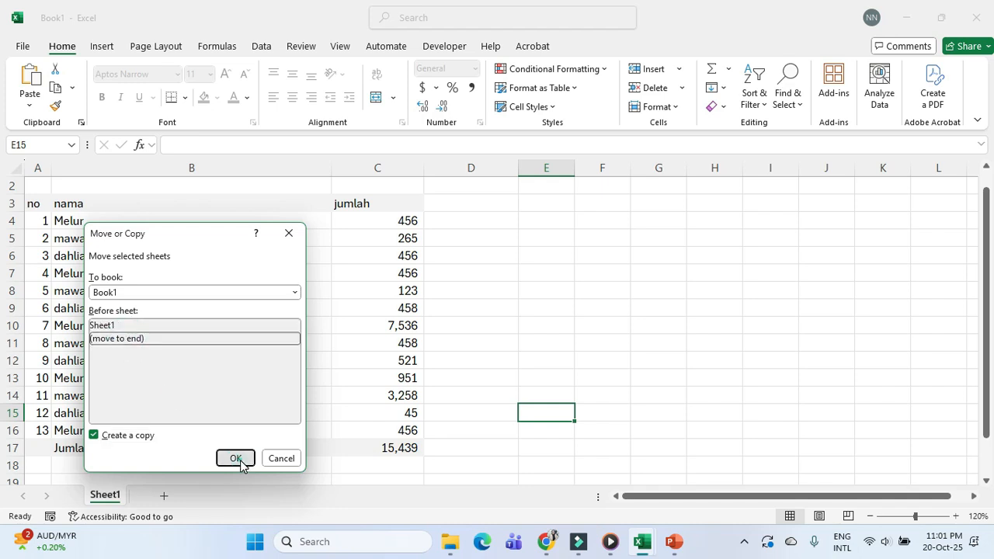
pyautogui.click(98, 498)
pyautogui.click(160, 495)
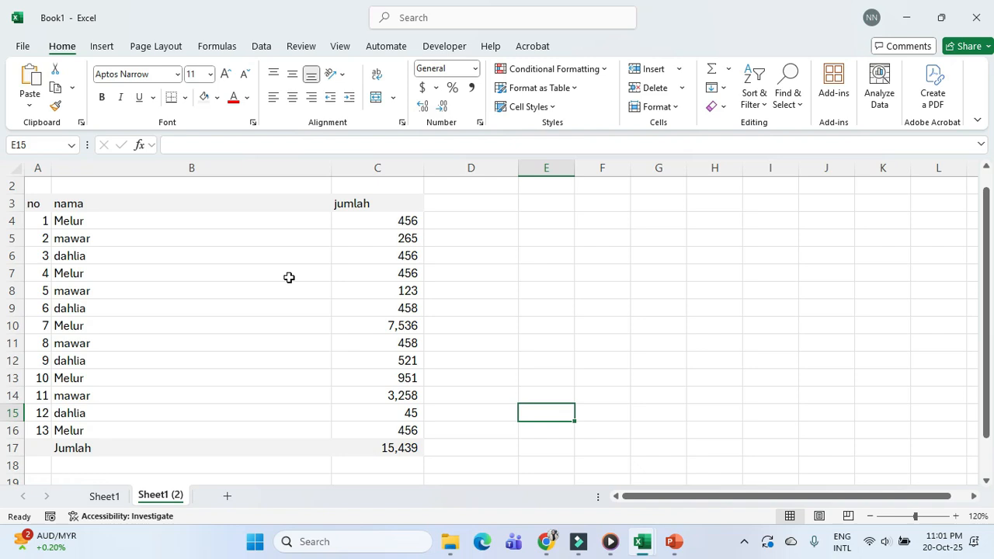
# Step: Rename the copied worksheet as sheet2
pyautogui.rightClick(171, 498)
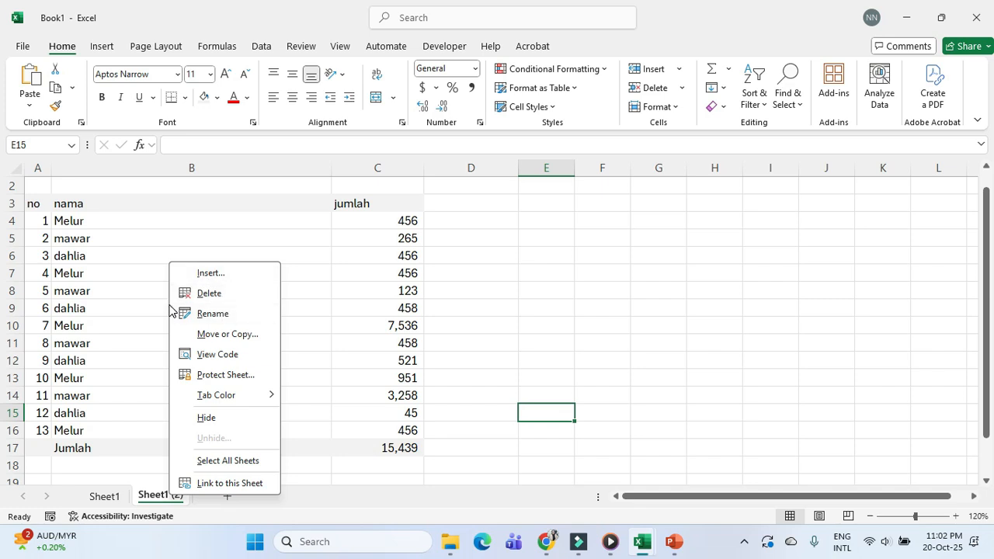
pyautogui.click(213, 314)
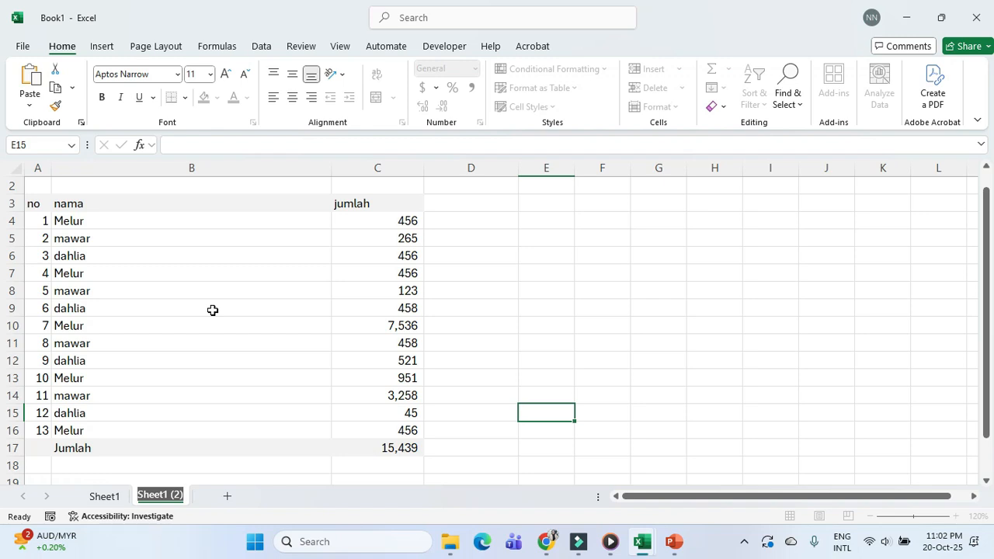
pyautogui.write('sheet')
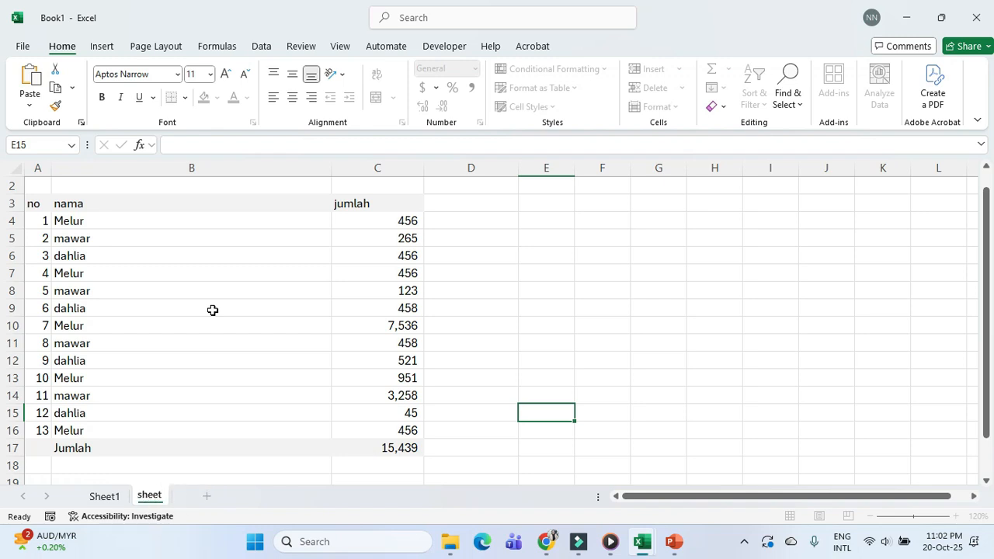
pyautogui.write('2')
pyautogui.click(549, 236)
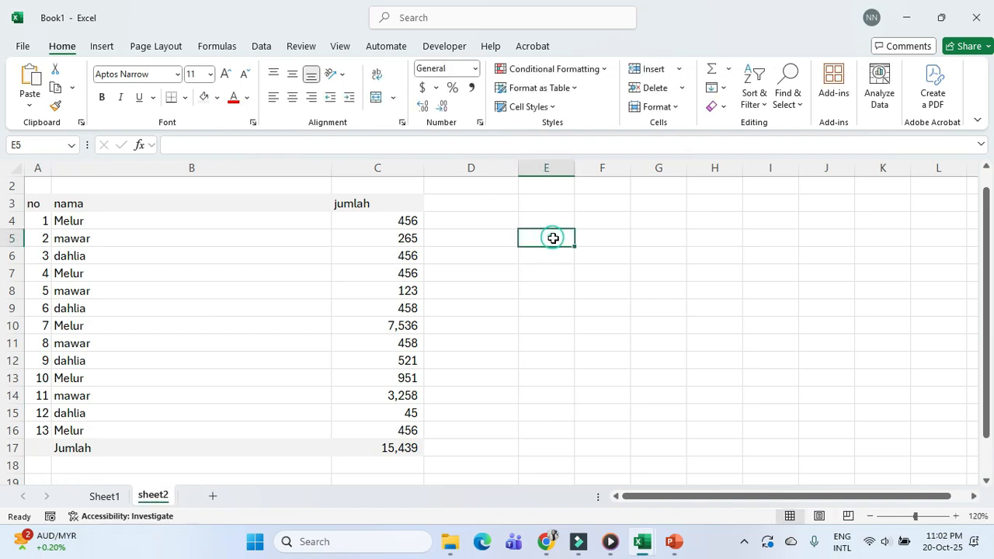
pyautogui.click(76, 205)
pyautogui.click(349, 250)
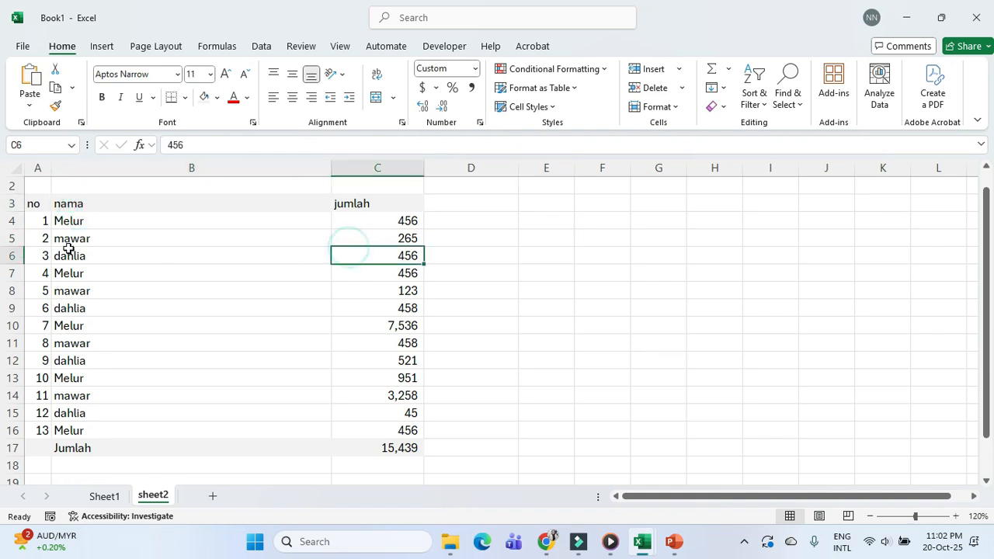
pyautogui.moveTo(72, 220); pyautogui.dragTo(78, 422)
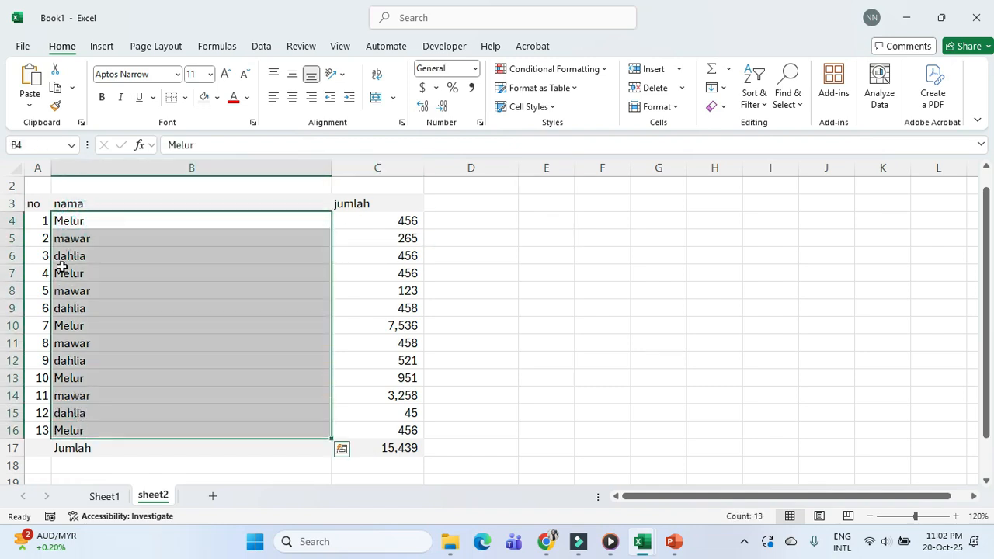
# Step: Enter the title Lokasi 1 in B2 of Sheet1, above the table header
pyautogui.click(109, 500)
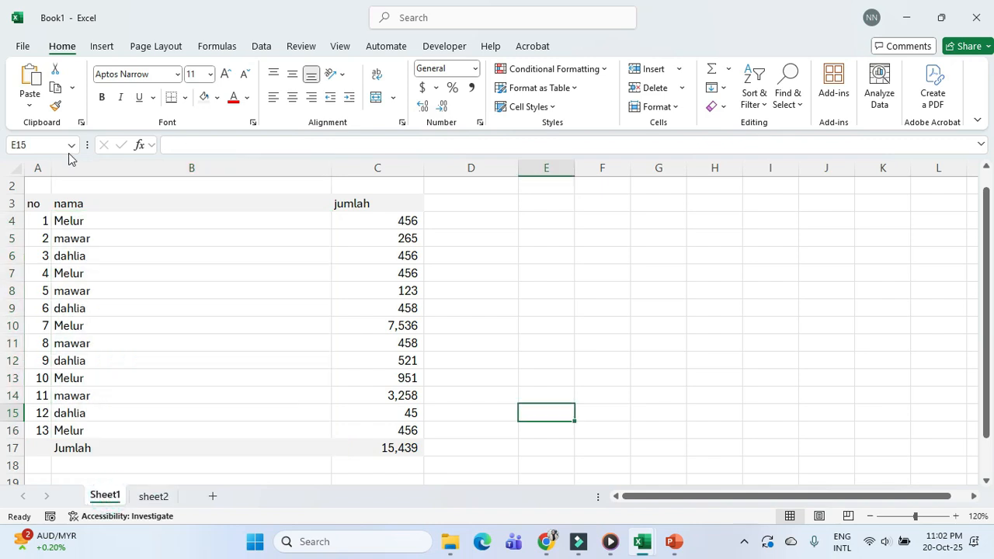
pyautogui.click(77, 187)
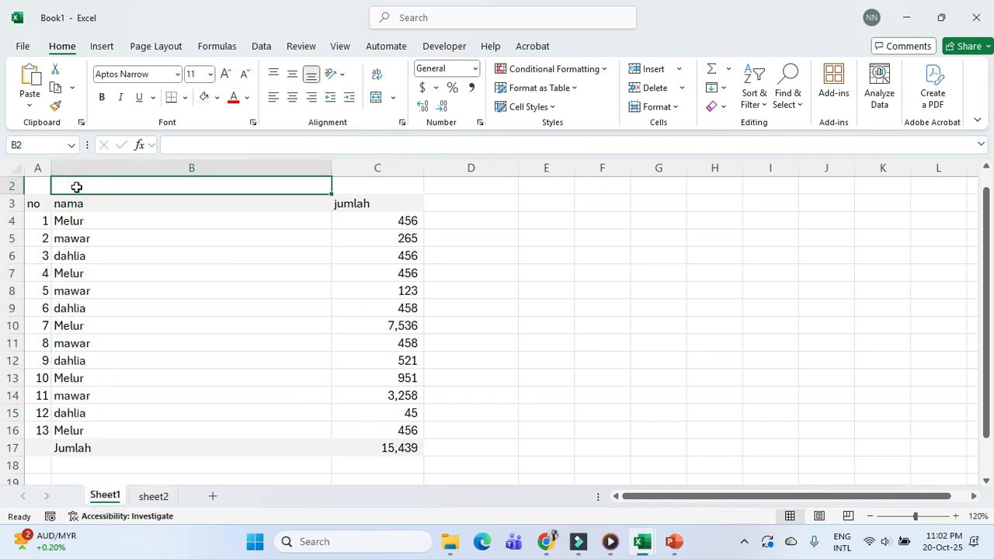
pyautogui.write('Lokasi 1')
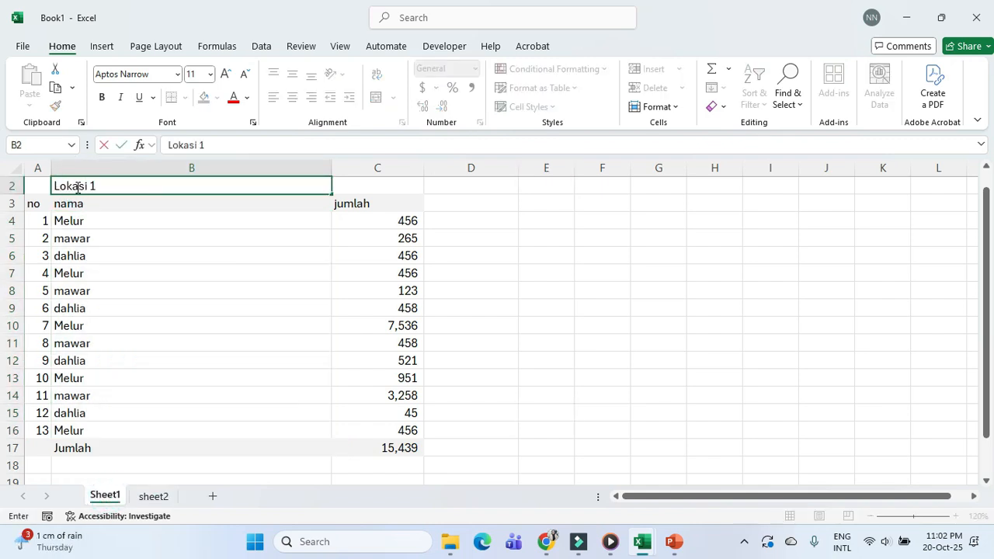
pyautogui.click(111, 498)
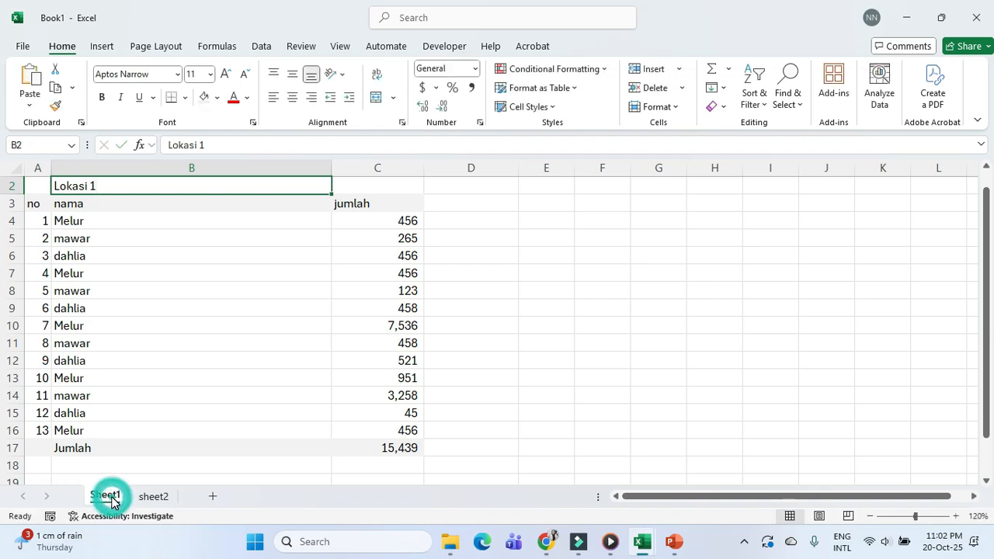
pyautogui.rightClick(112, 499)
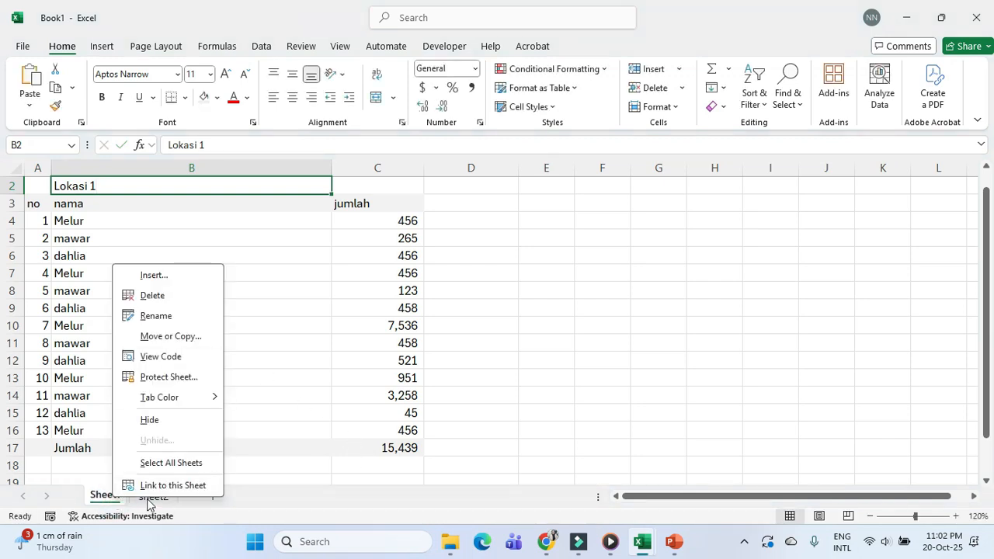
pyautogui.click(148, 503)
# Step: Enter the title Lokasi 2 in B2 of sheet2, above the table header
pyautogui.click(151, 499)
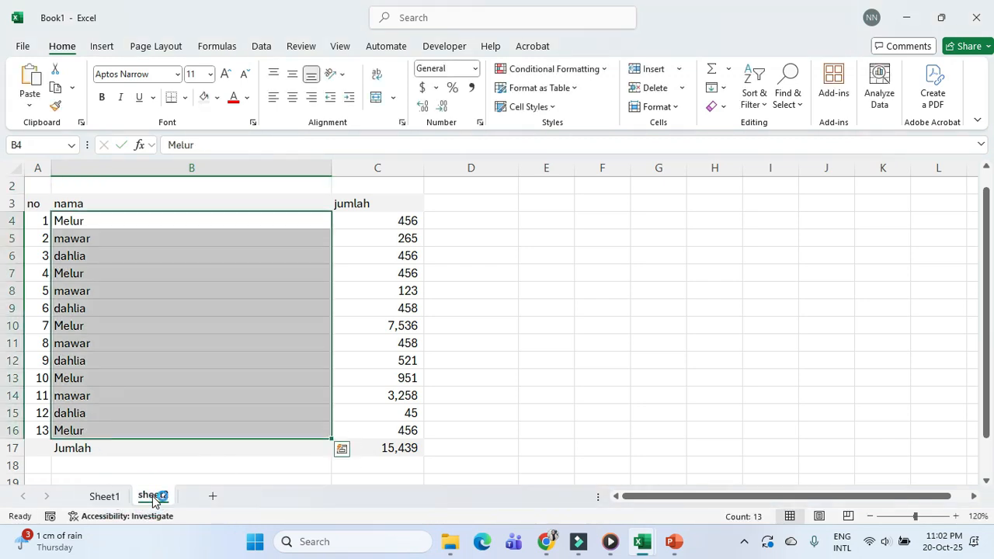
pyautogui.click(77, 185)
pyautogui.write('Lokasi 2')
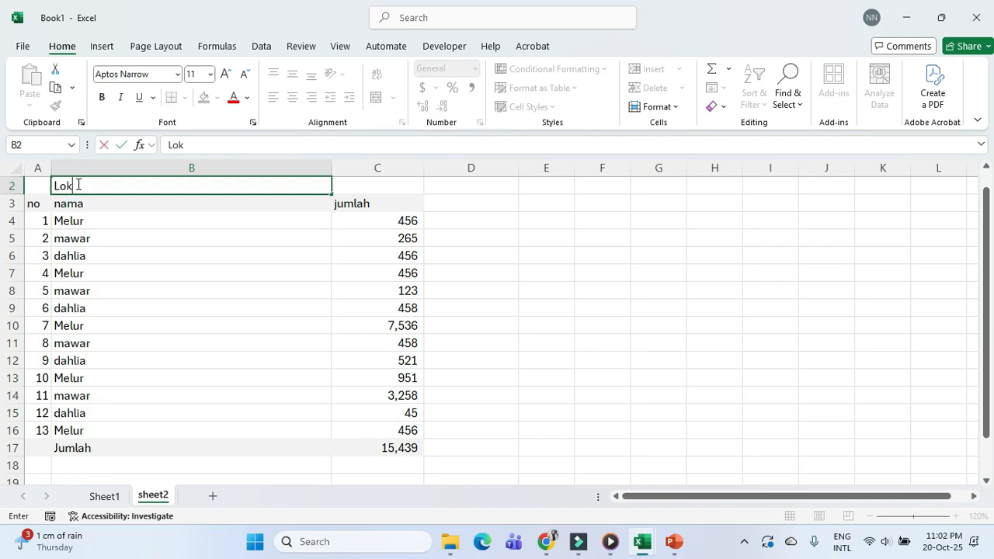
pyautogui.click(550, 347)
# Step: Replace the first five amounts on sheet2, C4:C8, with 456, 258, 357, 657 and 951
pyautogui.click(400, 447)
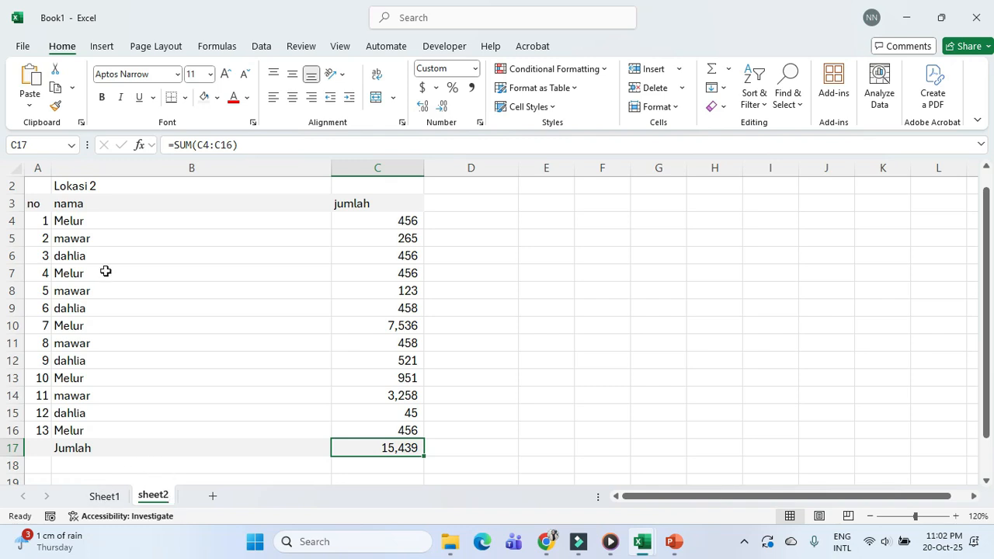
pyautogui.moveTo(400, 222); pyautogui.dragTo(406, 429)
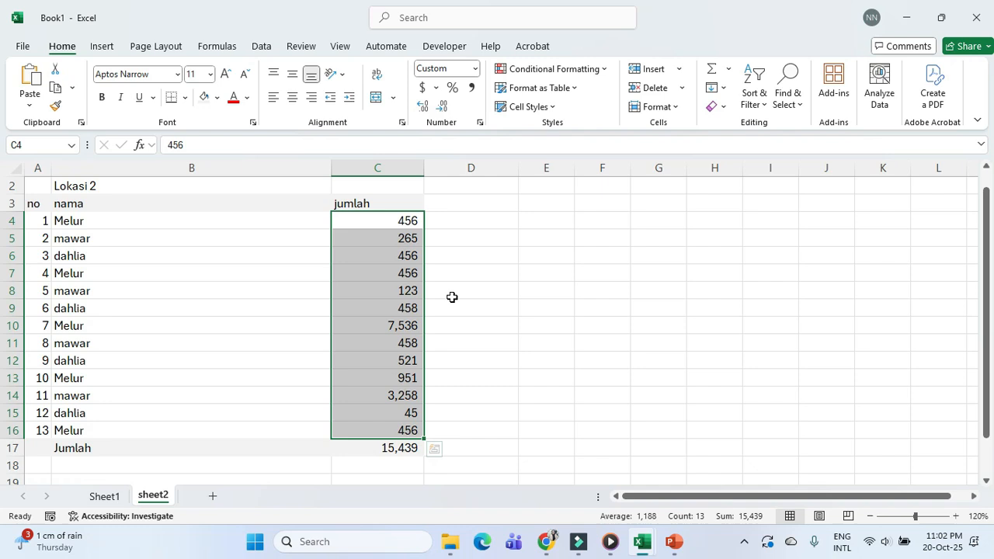
pyautogui.write('456')
pyautogui.press('Return')
pyautogui.write('258')
pyautogui.press('Return')
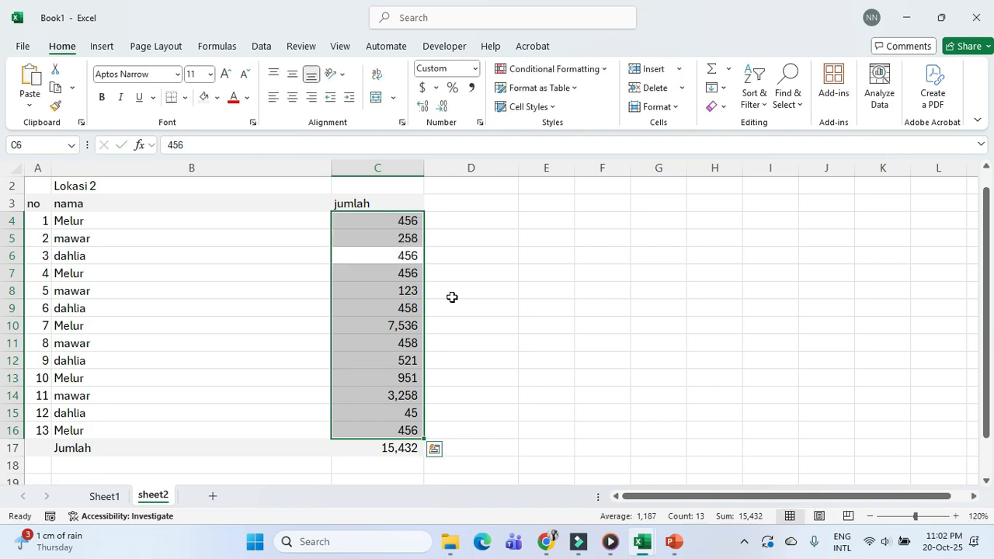
pyautogui.write('357')
pyautogui.press('Return')
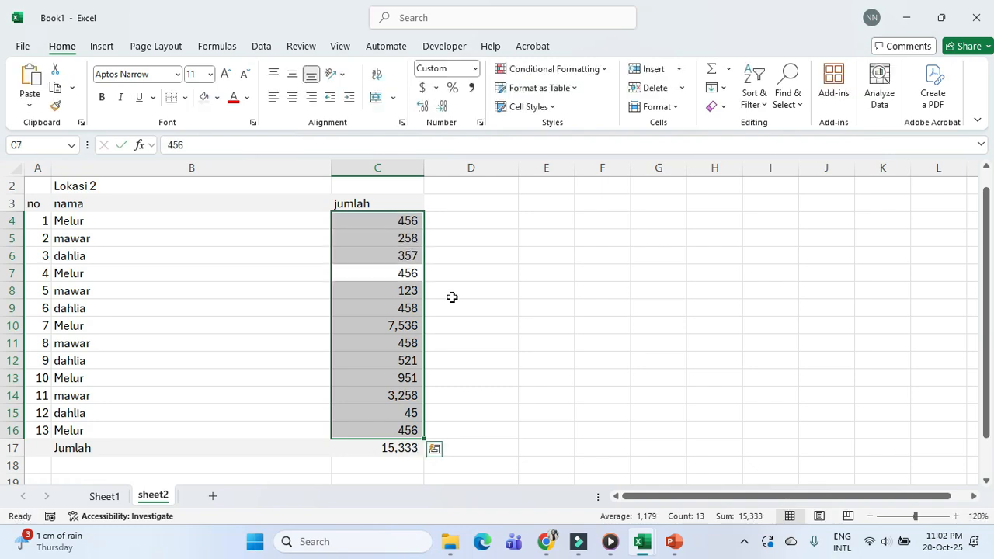
pyautogui.write('657')
pyautogui.press('Return')
pyautogui.write('951')
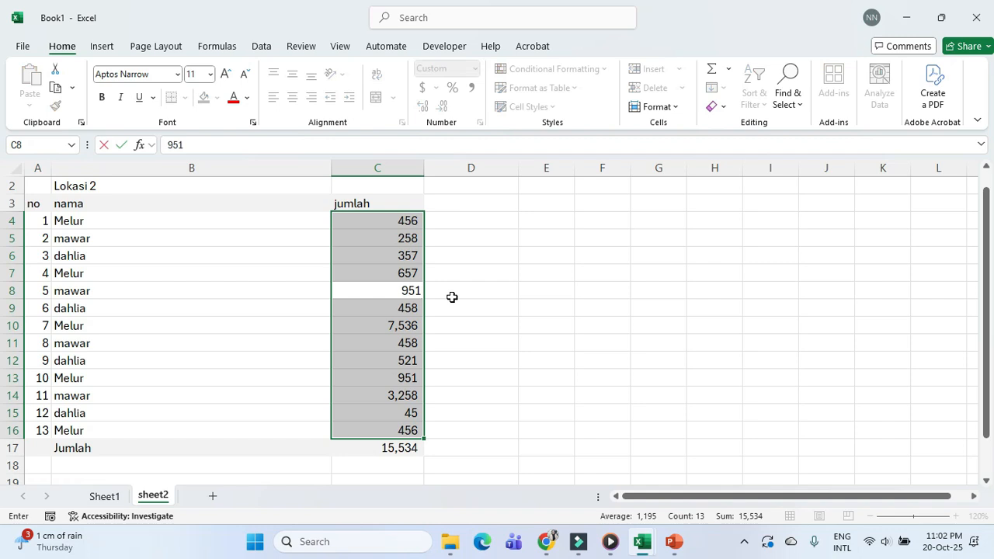
pyautogui.press('Return')
# Step: Replace the remaining sheet2 amounts in C9:C16 with 247, 258, 365, 324, 654, 258, 357 and 159
pyautogui.write('247')
pyautogui.press('Return')
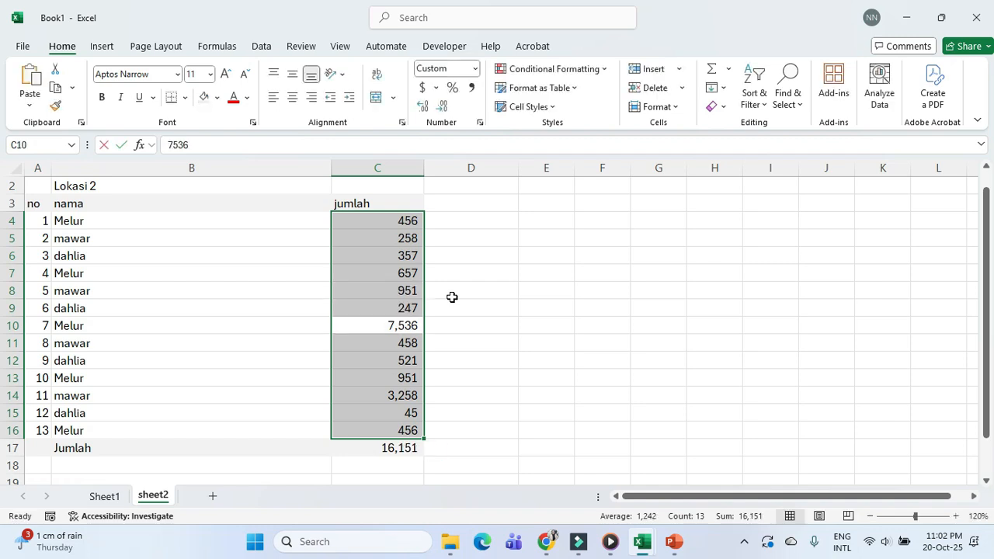
pyautogui.write('258')
pyautogui.press('Return')
pyautogui.write('365')
pyautogui.press('Return')
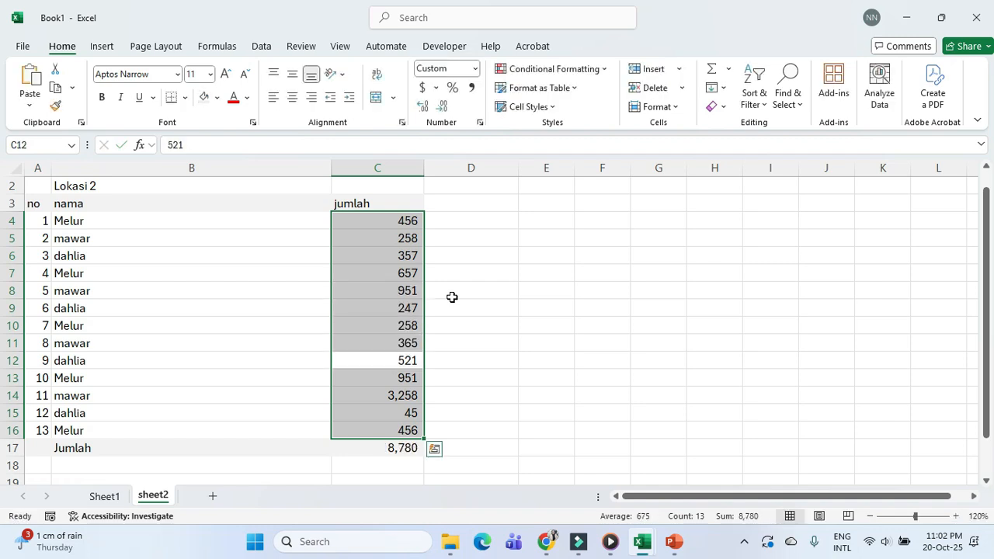
pyautogui.write('324')
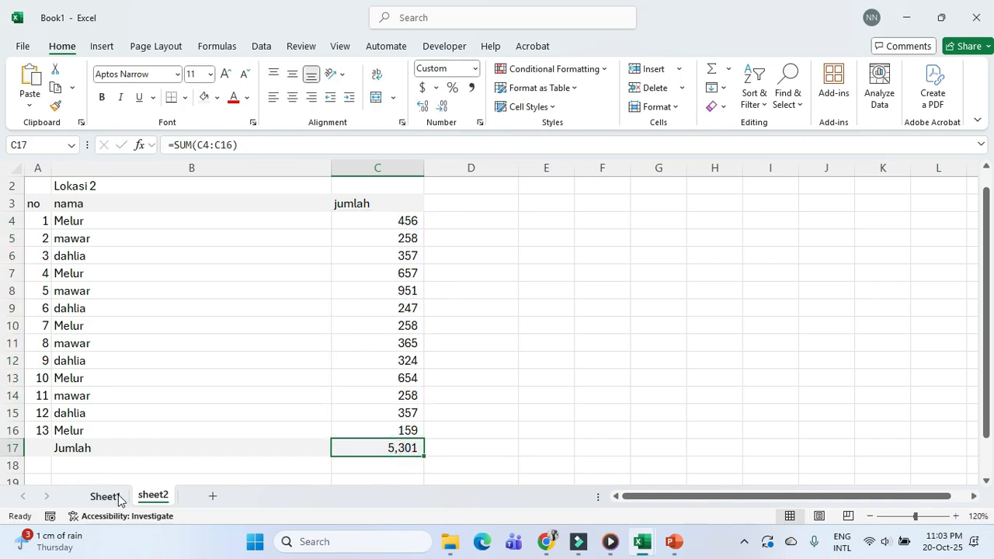
# Step: Compare the Lokasi 1 table on Sheet1 with the Lokasi 2 table on sheet2
pyautogui.click(103, 496)
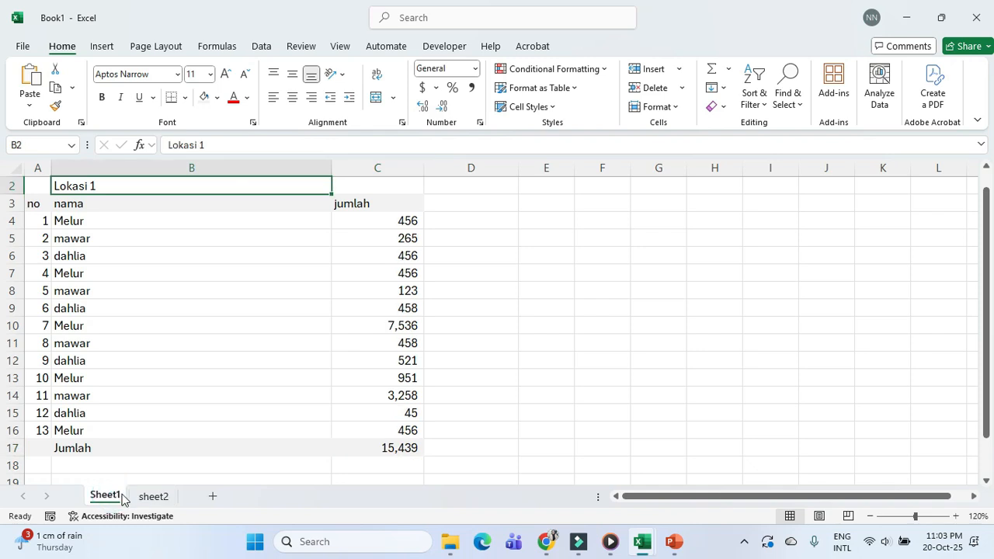
pyautogui.click(144, 497)
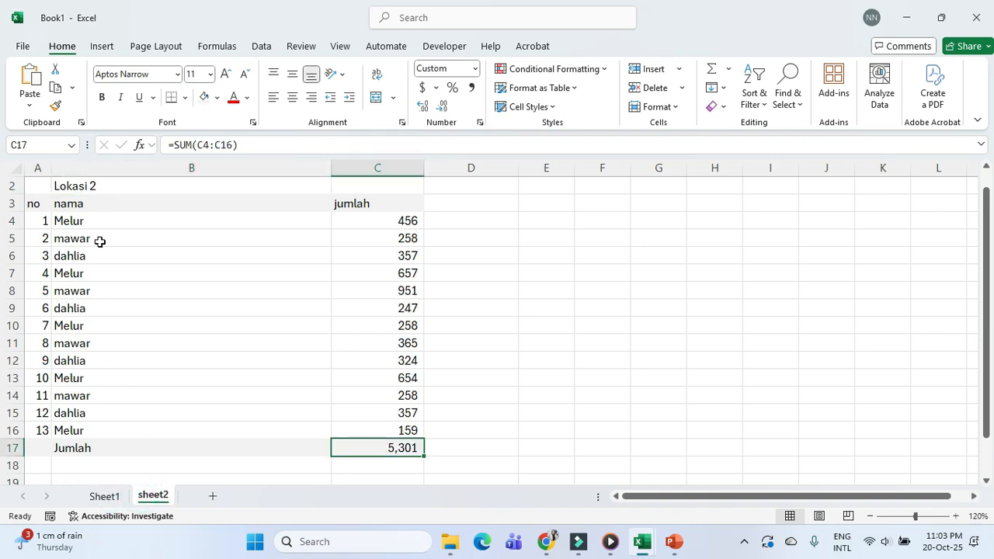
pyautogui.click(104, 497)
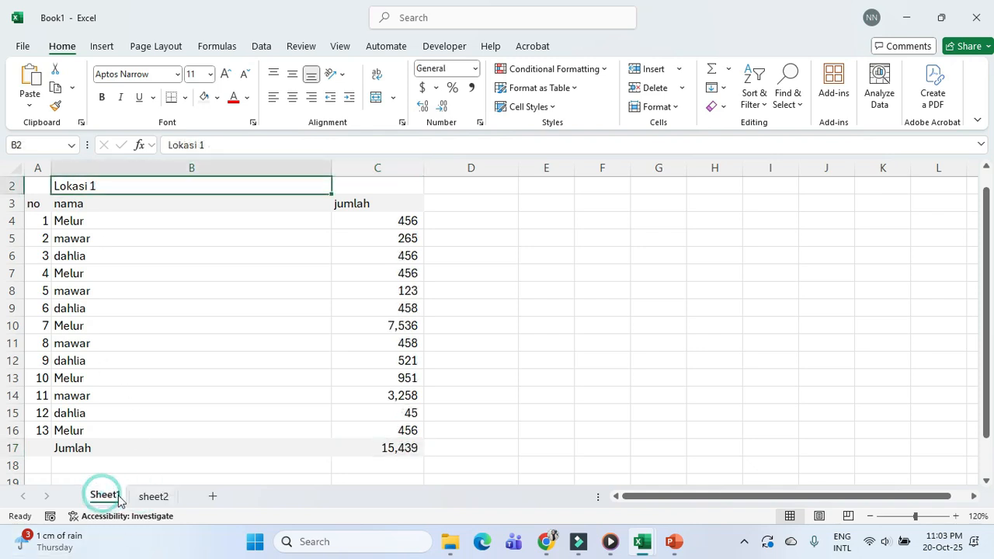
pyautogui.click(166, 497)
pyautogui.rightClick(166, 499)
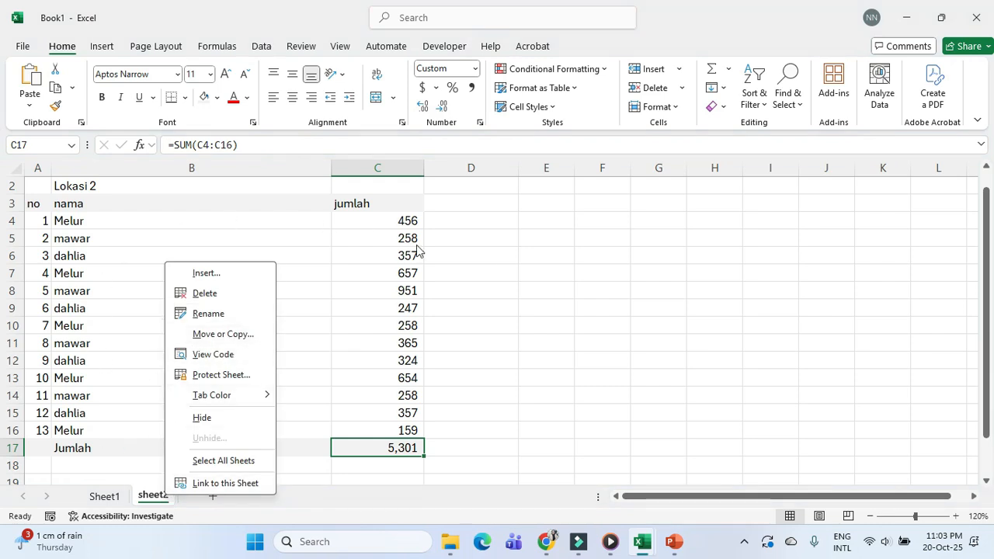
pyautogui.click(488, 267)
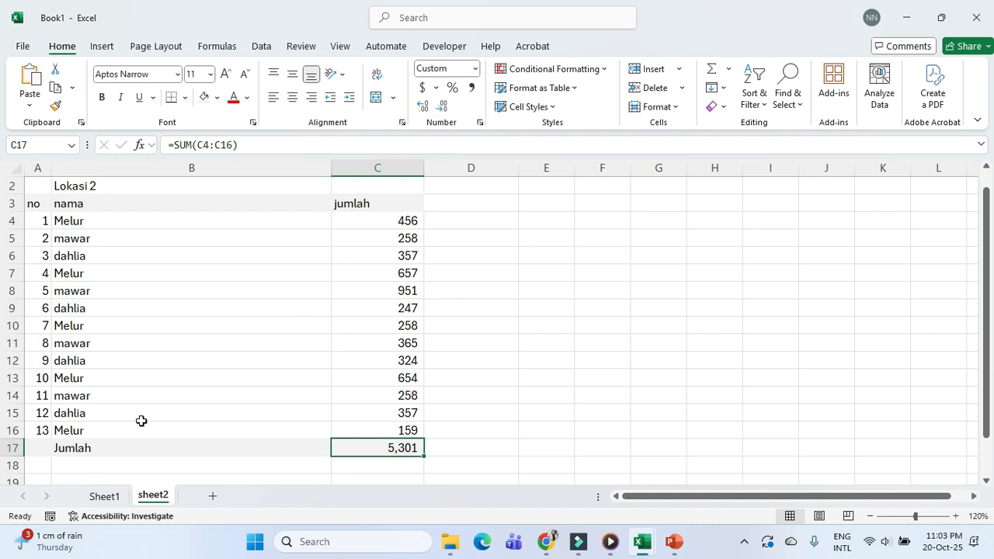
# Step: Add a new blank worksheet after sheet2 and select its cell A2
pyautogui.click(213, 496)
pyautogui.click(39, 198)
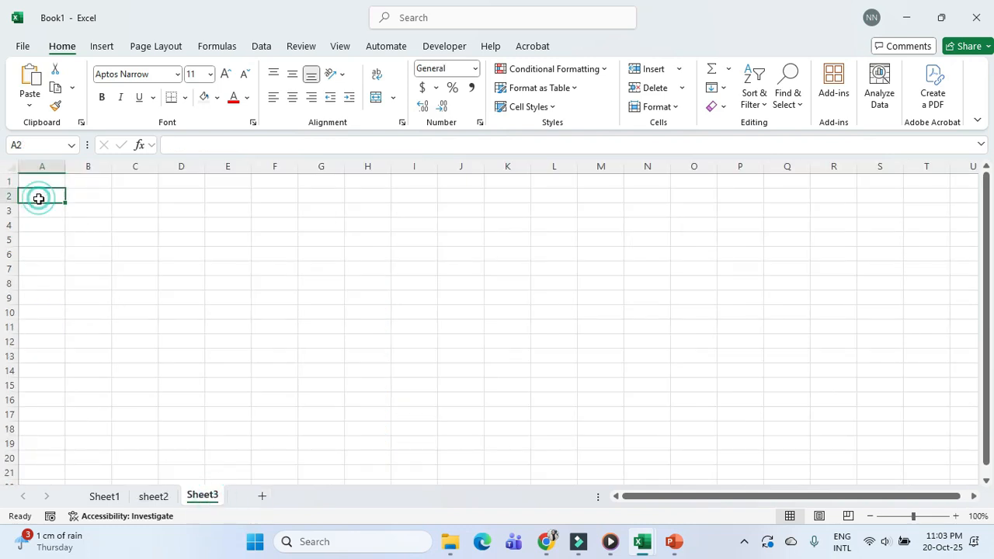
# Step: Enter the column headers no, Nama and Amount in A2:C2 of Sheet3
pyautogui.write('no')
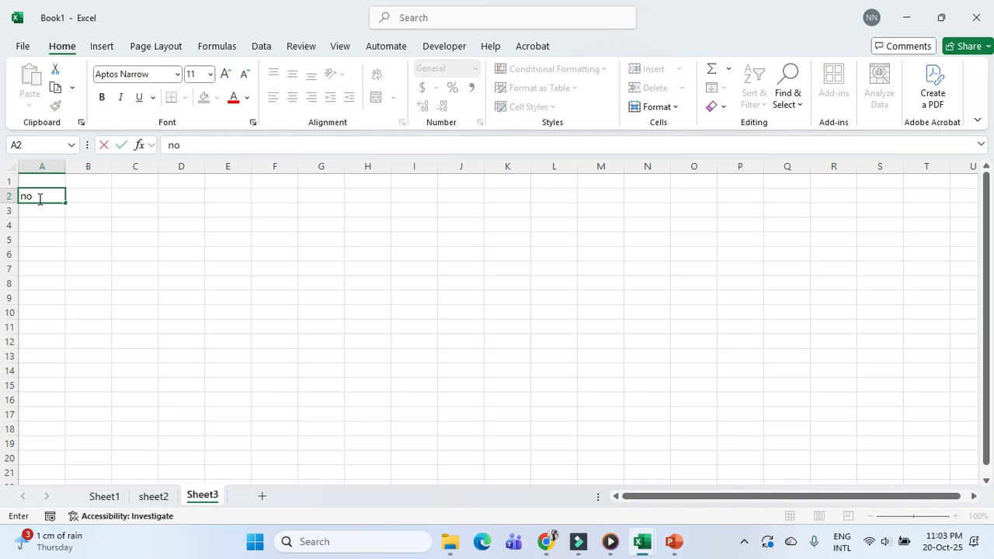
pyautogui.press('Tab')
pyautogui.write('Nam')
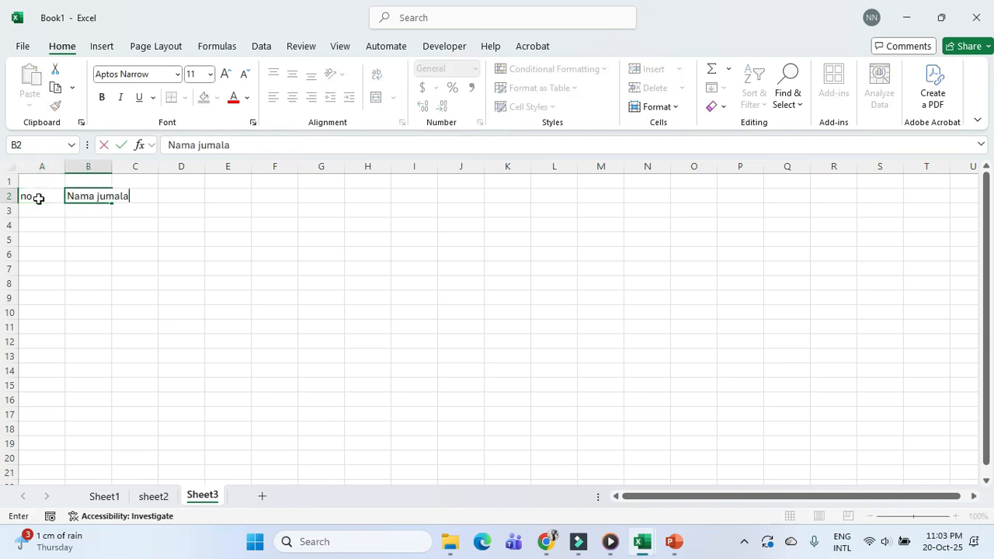
pyautogui.press('BackSpace')
pyautogui.press('BackSpace')
pyautogui.press('BackSpace')
pyautogui.press('Tab')
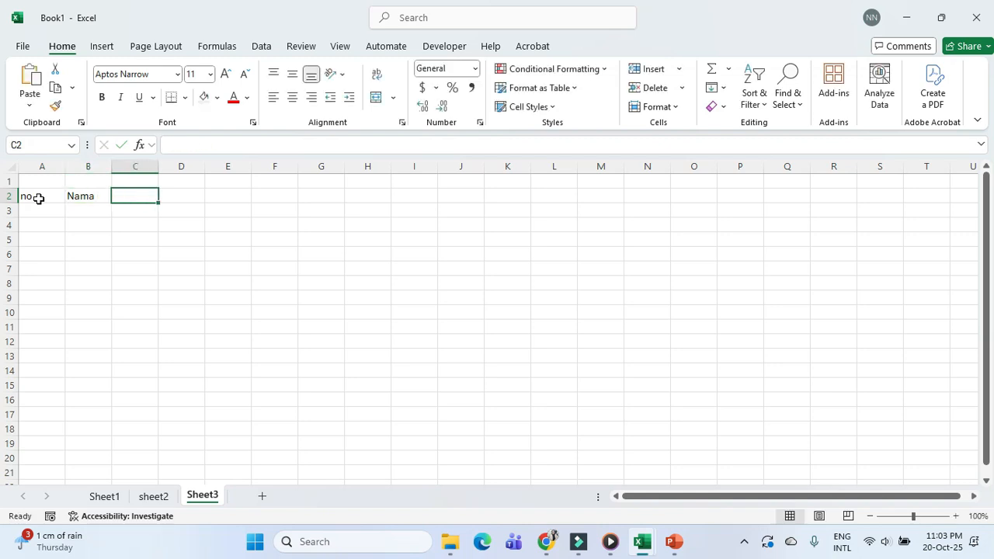
pyautogui.write('JUm')
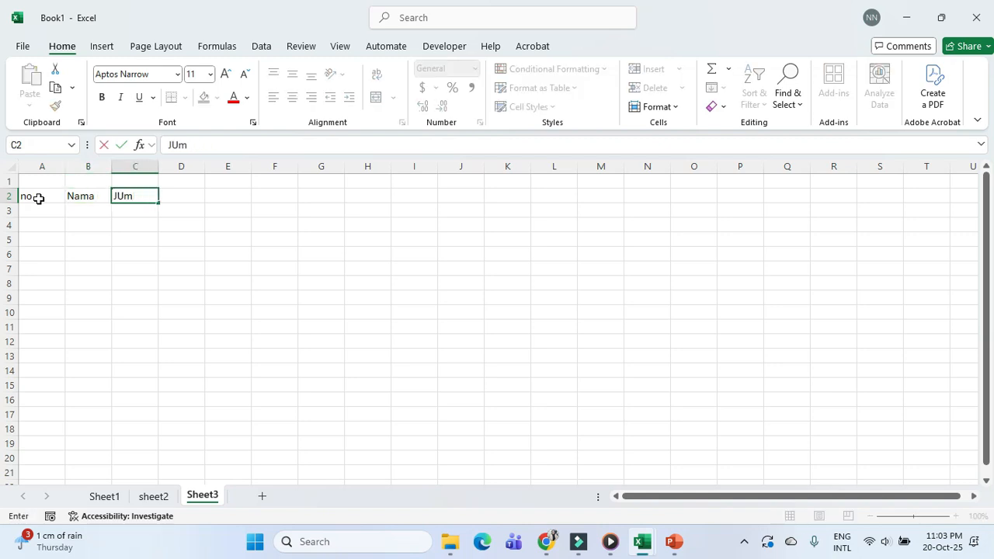
pyautogui.press('BackSpace')
pyautogui.press('BackSpace')
pyautogui.press('BackSpace')
pyautogui.write('Am')
# Step: Widen column B to roughly three to four times its default width and make column C wider as well
pyautogui.click(117, 166)
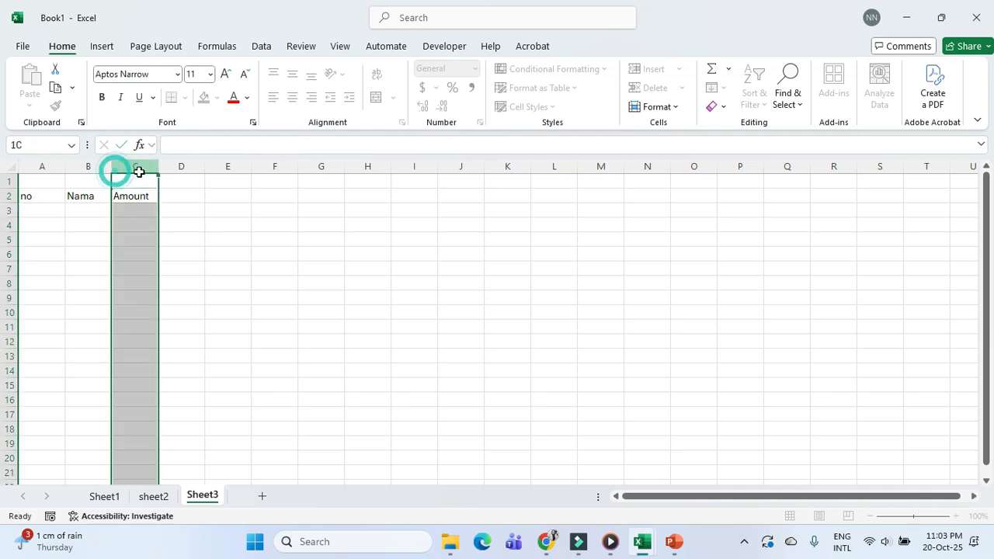
pyautogui.moveTo(110, 167); pyautogui.dragTo(292, 168)
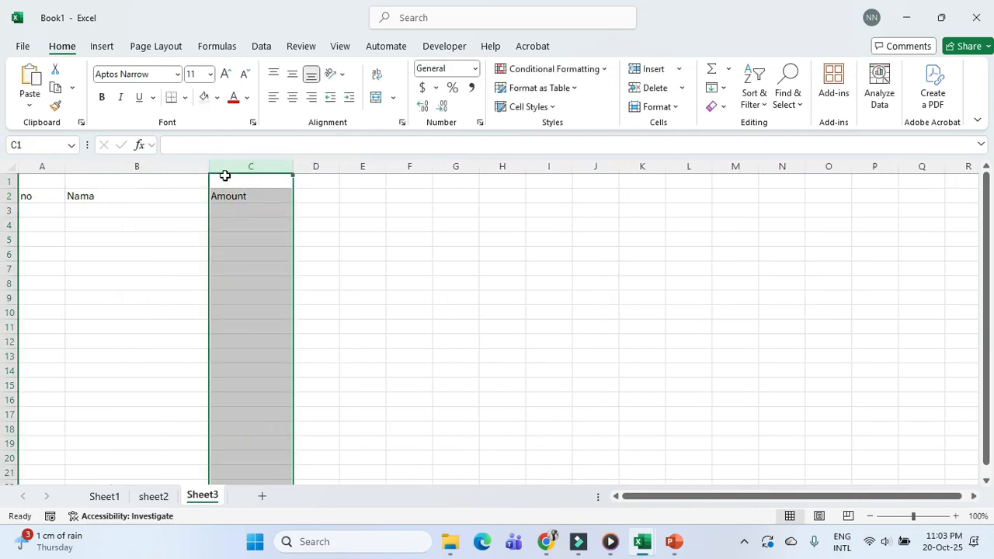
pyautogui.moveTo(209, 167); pyautogui.dragTo(234, 167)
# Step: List okid, angerik, mawar and pagi under the Nama header in B3:B6
pyautogui.click(89, 209)
pyautogui.write('okid')
pyautogui.press('Return')
pyautogui.write('angerik')
pyautogui.press('Return')
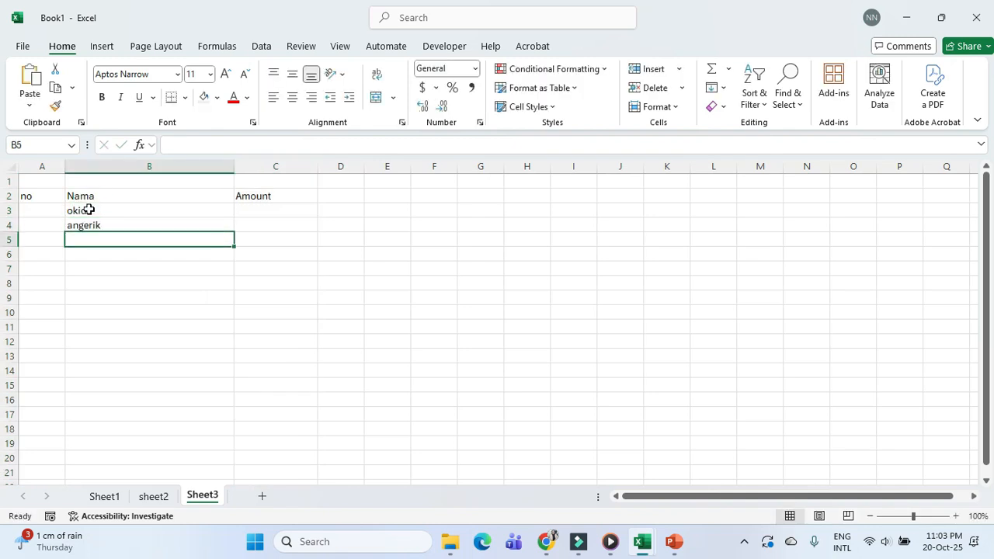
pyautogui.write('mawar')
pyautogui.press('Return')
pyautogui.write('pagi')
pyautogui.press('Return')
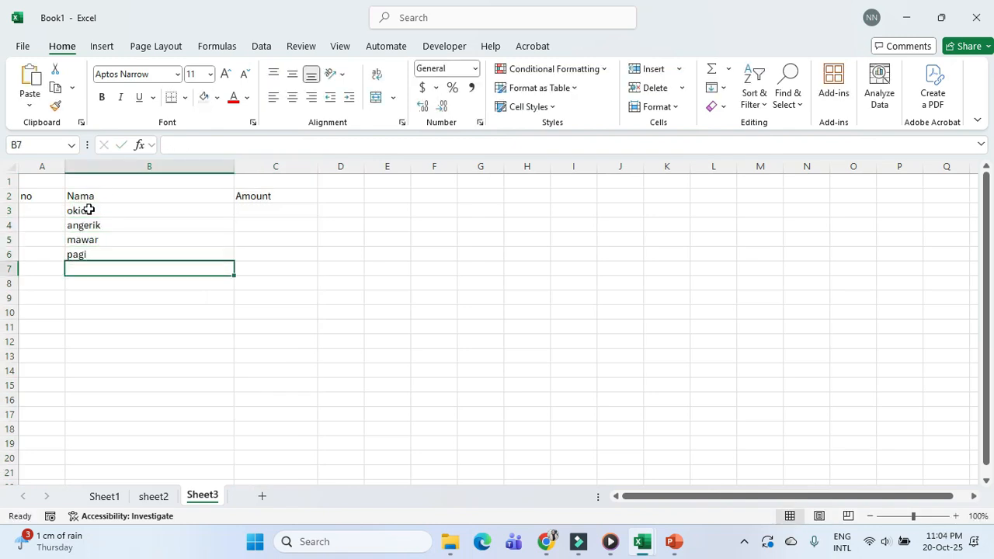
# Step: Label B7 as Jumlah and shade the header row A2:C2 and the cells B7:C7 light gray
pyautogui.moveTo(54, 197); pyautogui.dragTo(259, 195)
pyautogui.click(100, 268)
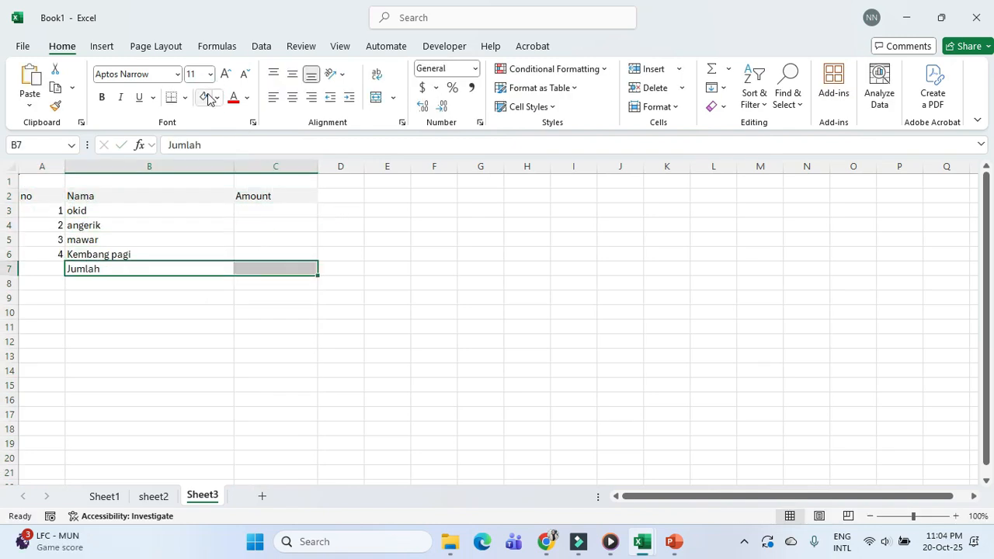
pyautogui.click(206, 96)
pyautogui.click(272, 207)
pyautogui.click(292, 267)
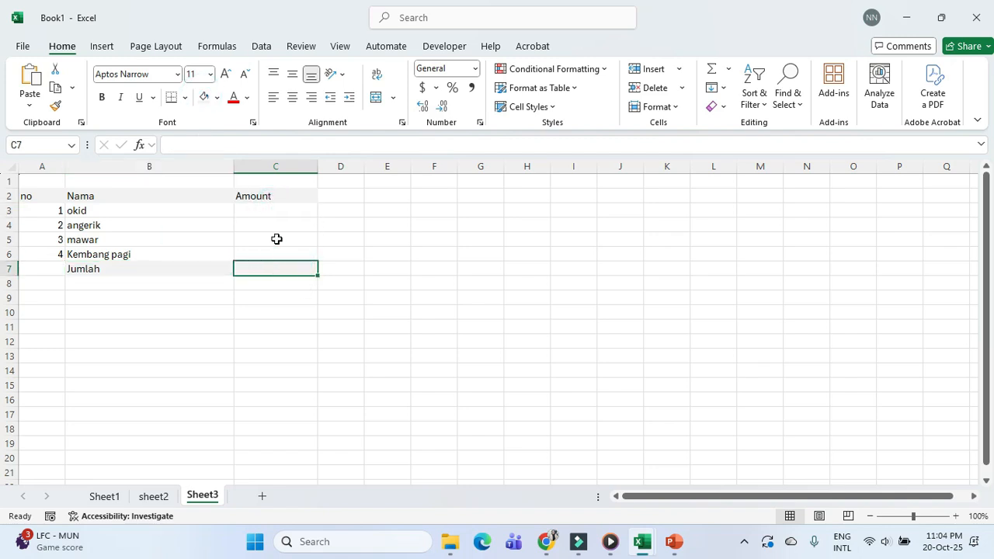
# Step: Insert a SUM formula in C7 that adds up the amounts in C3:C6
pyautogui.moveTo(300, 342); pyautogui.dragTo(303, 326)
pyautogui.click(283, 265)
pyautogui.click(729, 72)
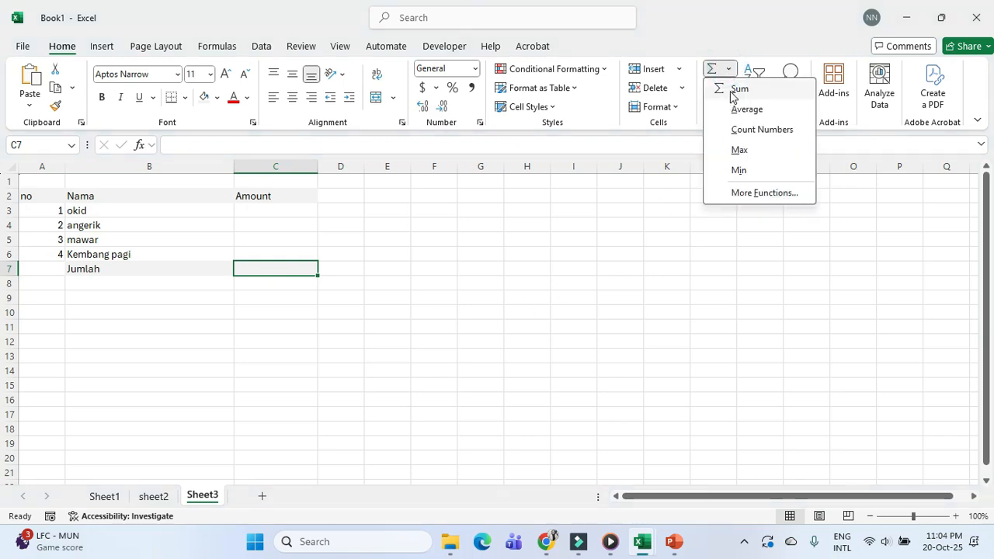
pyautogui.click(732, 92)
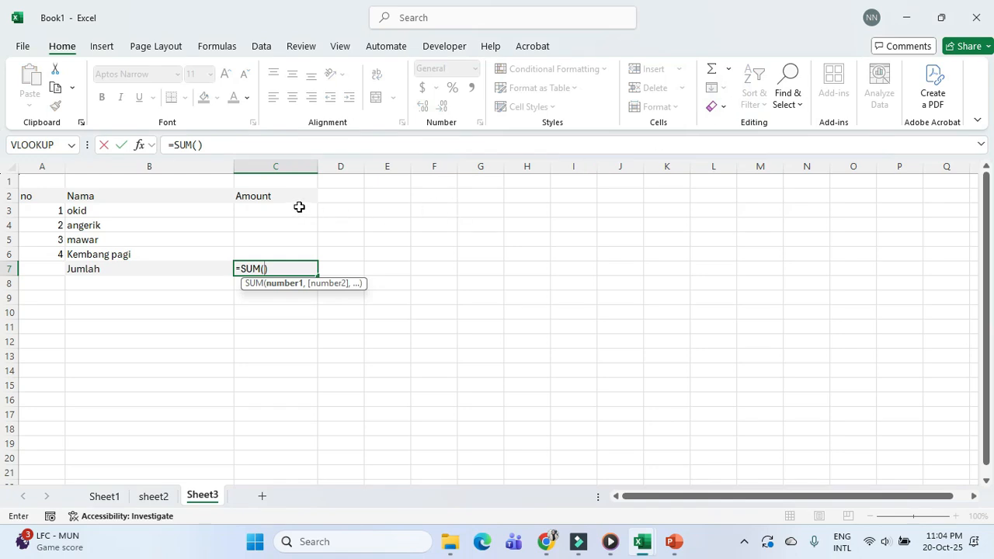
pyautogui.moveTo(301, 205); pyautogui.dragTo(312, 250)
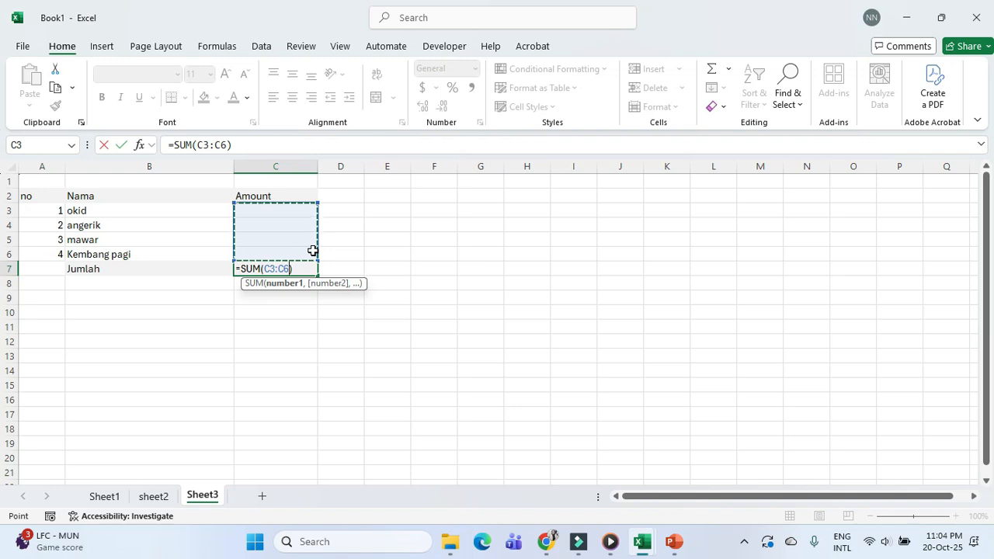
pyautogui.press('Return')
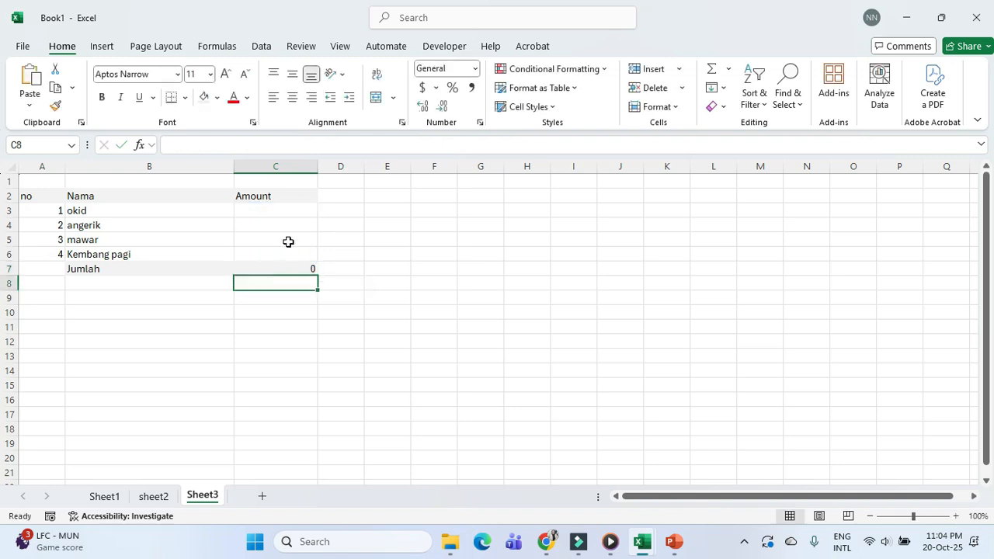
# Step: Enter the amounts 753, 951, 753 and 412 in C3:C6
pyautogui.click(295, 208)
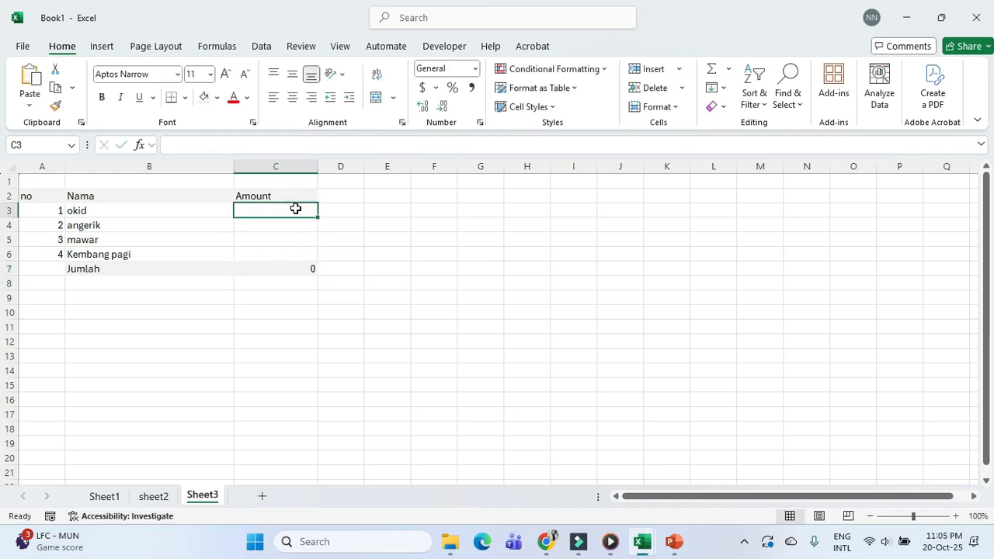
pyautogui.write('753')
pyautogui.press('Return')
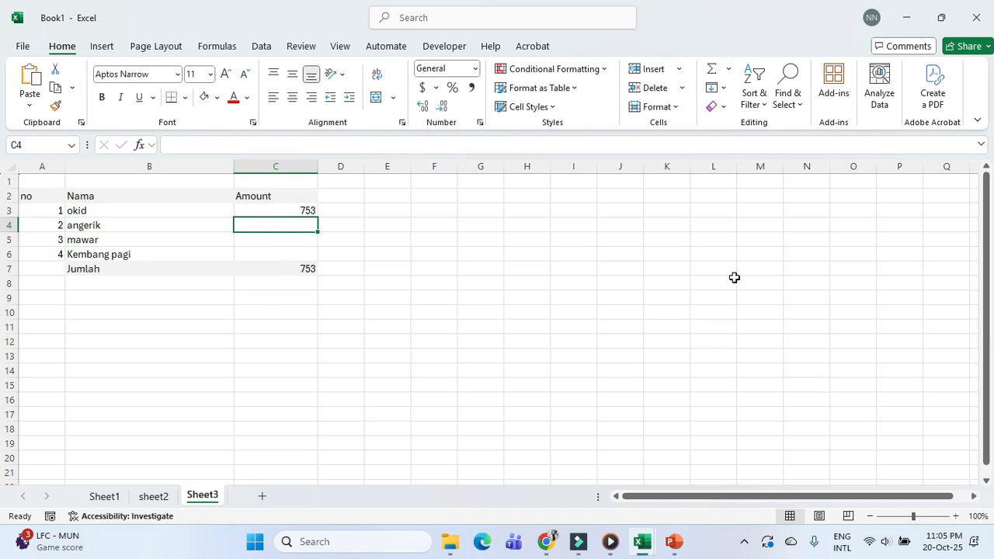
pyautogui.write('951')
pyautogui.press('Return')
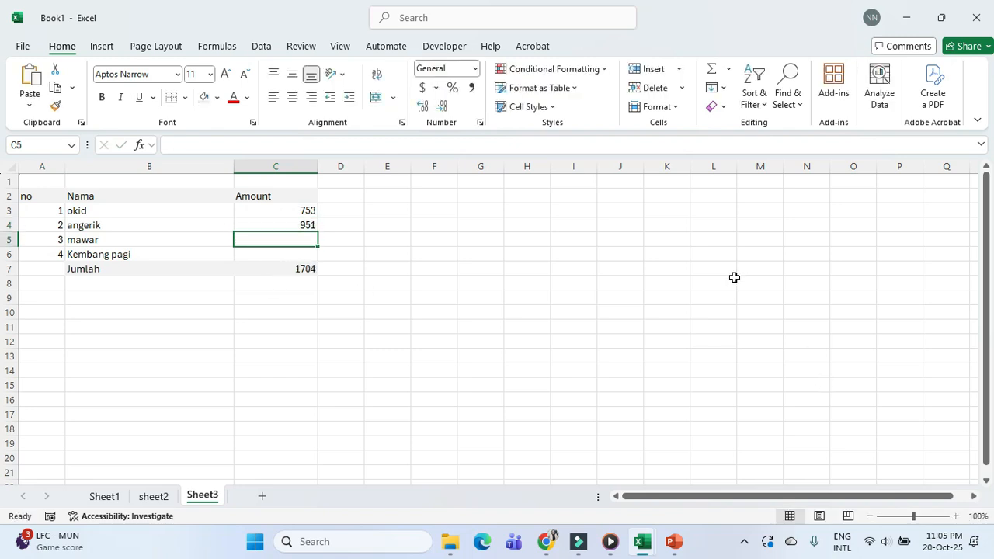
pyautogui.write('753')
pyautogui.press('Return')
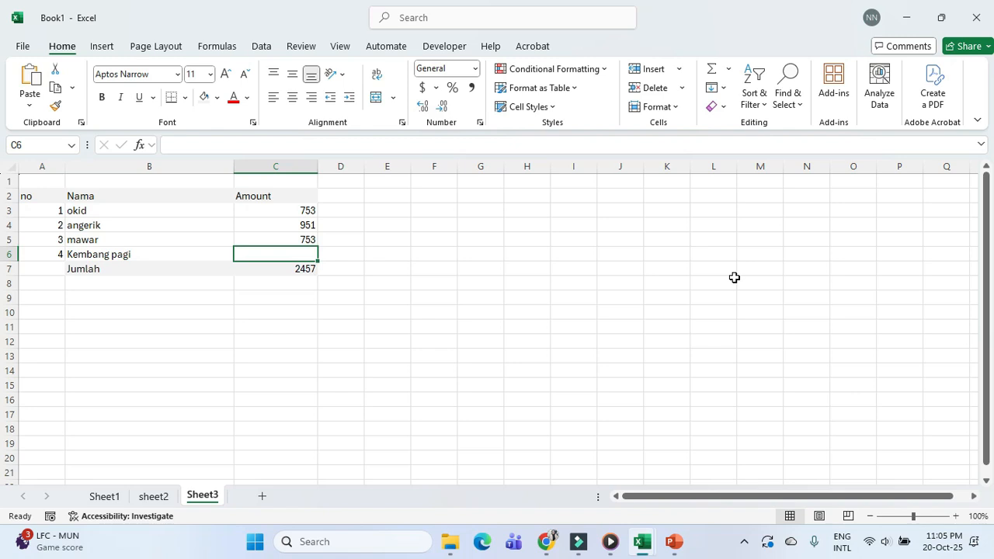
pyautogui.write('412')
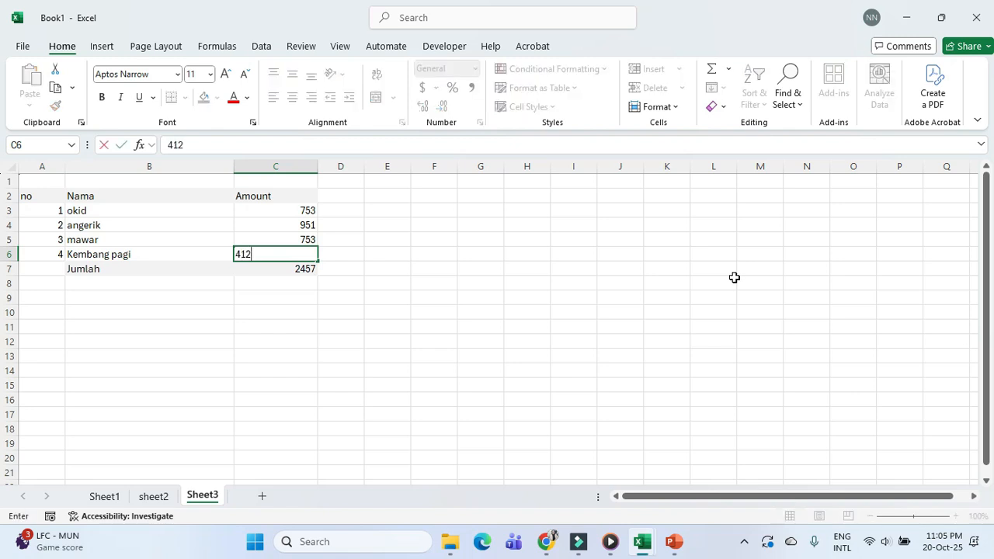
pyautogui.press('Return')
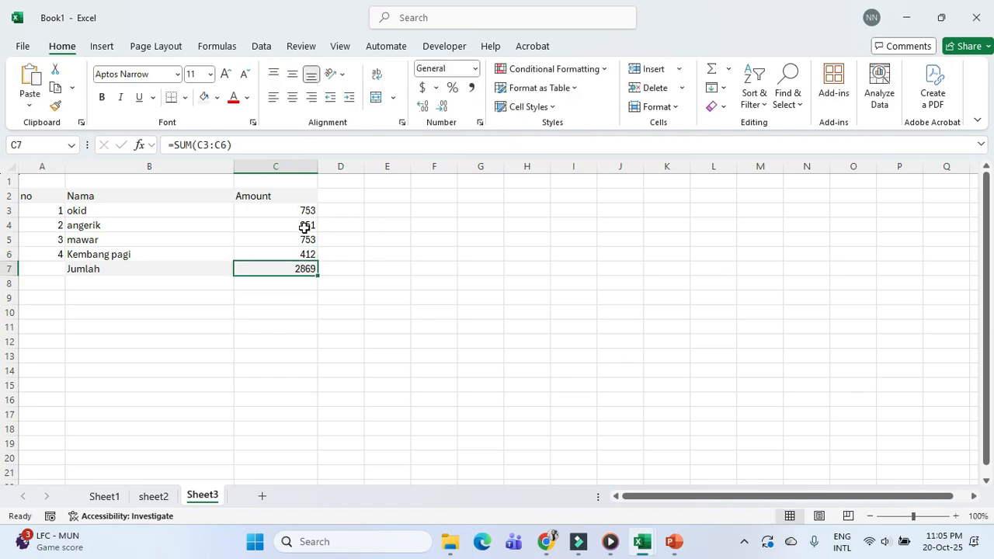
# Step: Format the amounts and total in C3:C7 with the comma style and no decimal places
pyautogui.moveTo(303, 210); pyautogui.dragTo(310, 268)
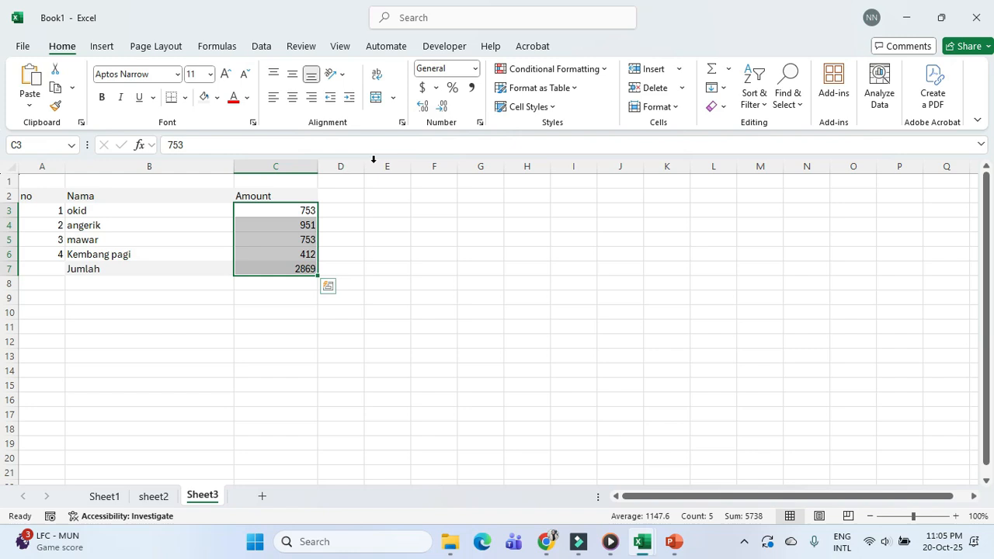
pyautogui.click(470, 90)
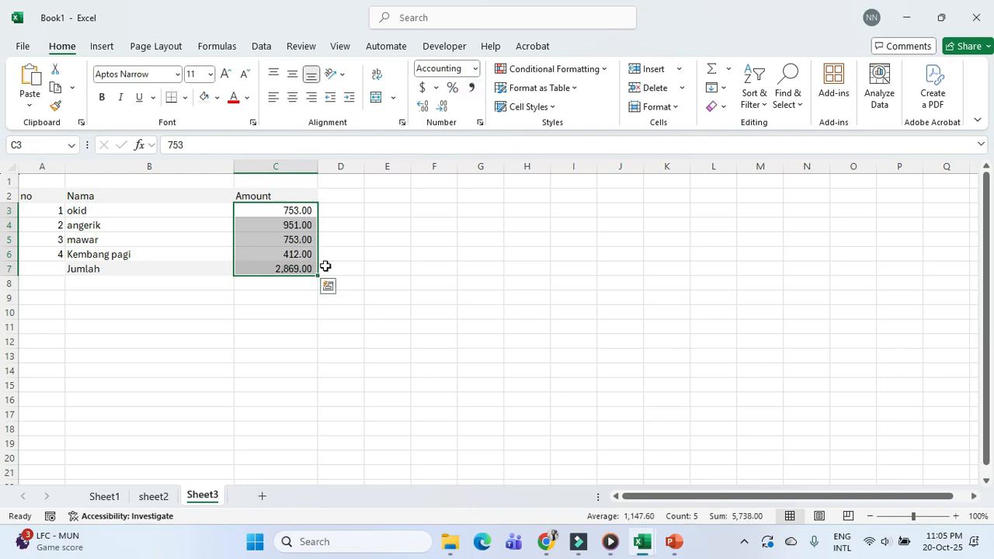
pyautogui.click(442, 106)
pyautogui.click(442, 106)
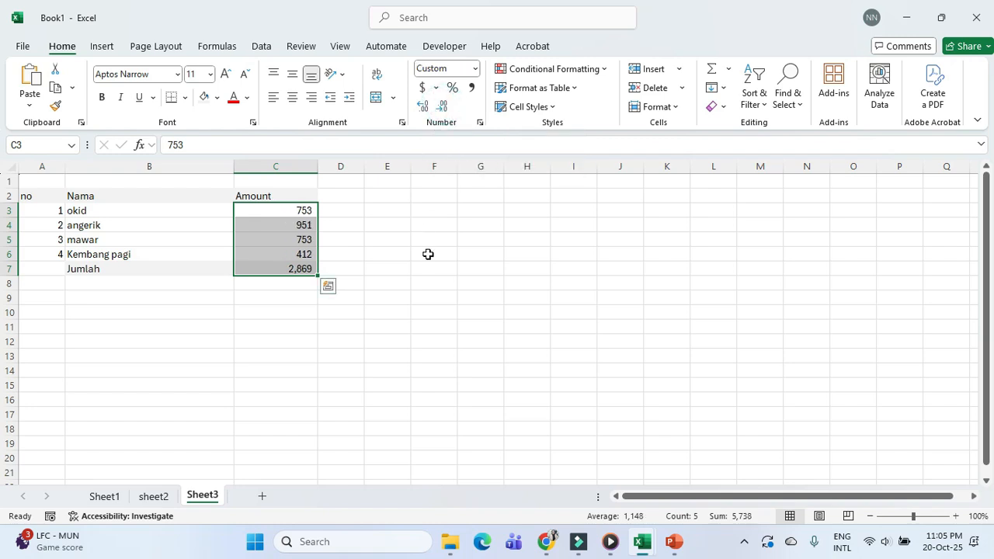
pyautogui.click(428, 253)
pyautogui.click(295, 271)
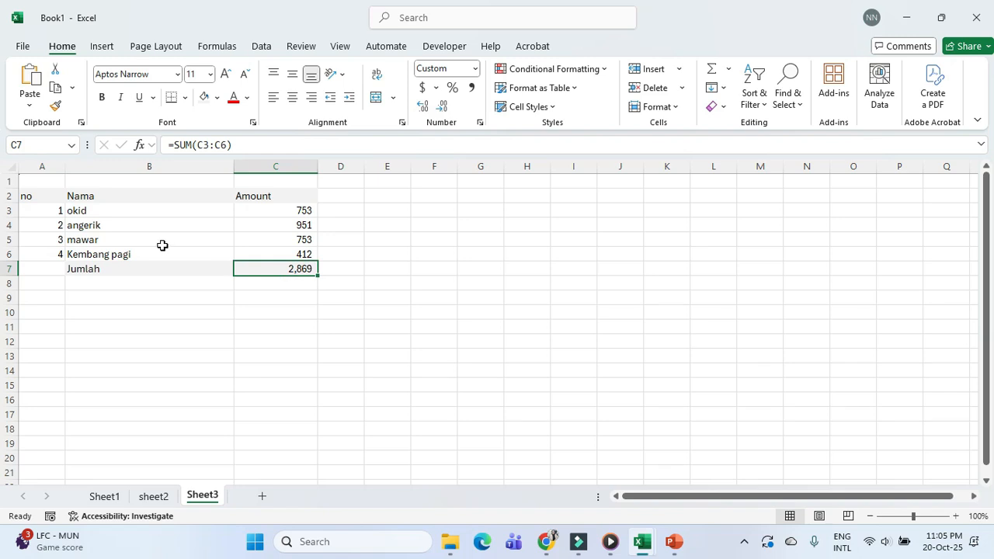
# Step: Compare the tables and their Jumlah totals across Sheet1, sheet2 and Sheet3
pyautogui.click(114, 492)
pyautogui.click(155, 497)
pyautogui.click(198, 497)
pyautogui.click(99, 499)
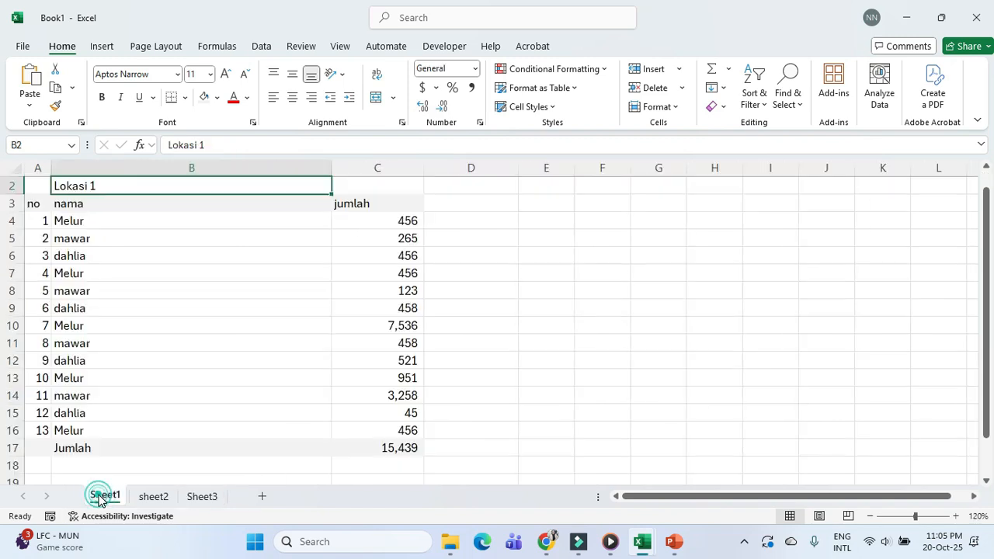
pyautogui.click(413, 448)
pyautogui.click(526, 418)
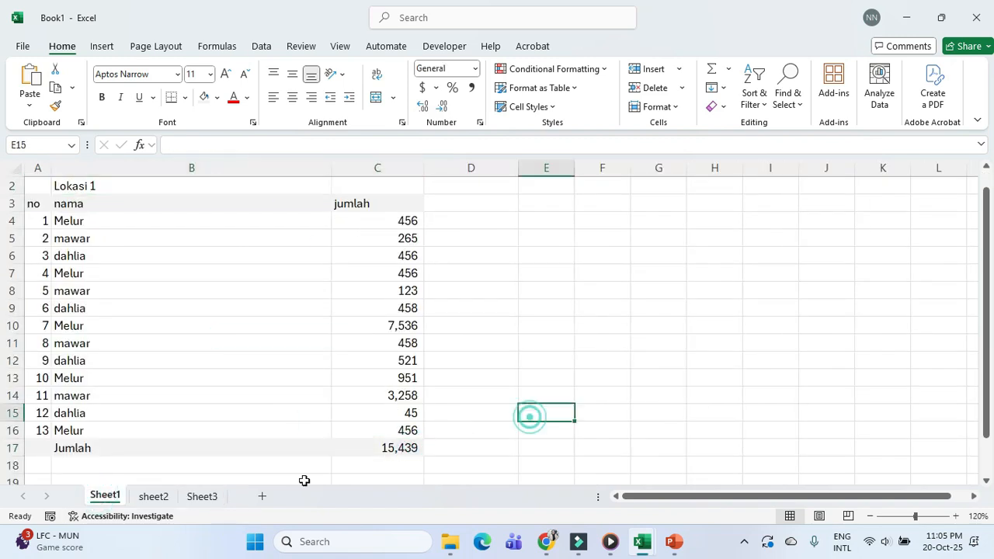
pyautogui.click(153, 496)
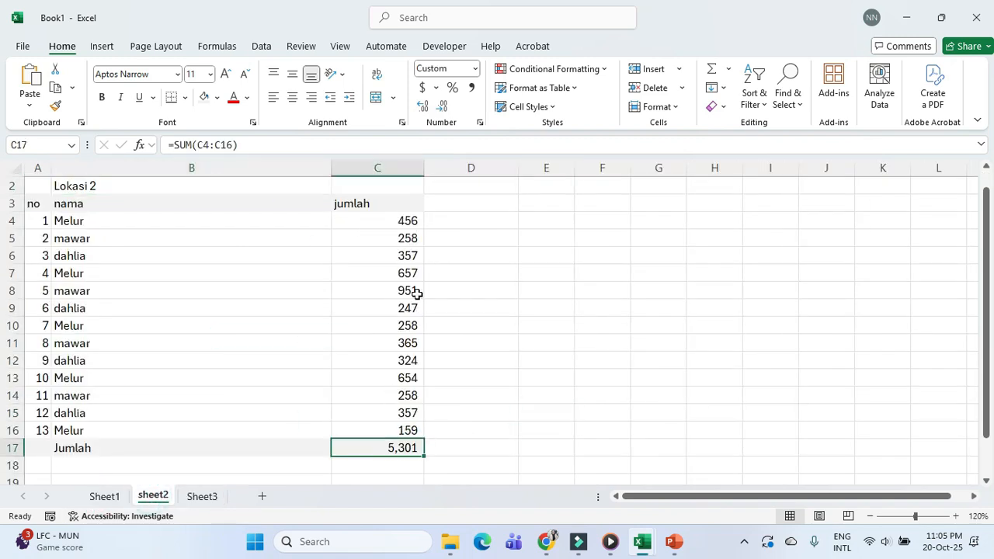
pyautogui.click(200, 497)
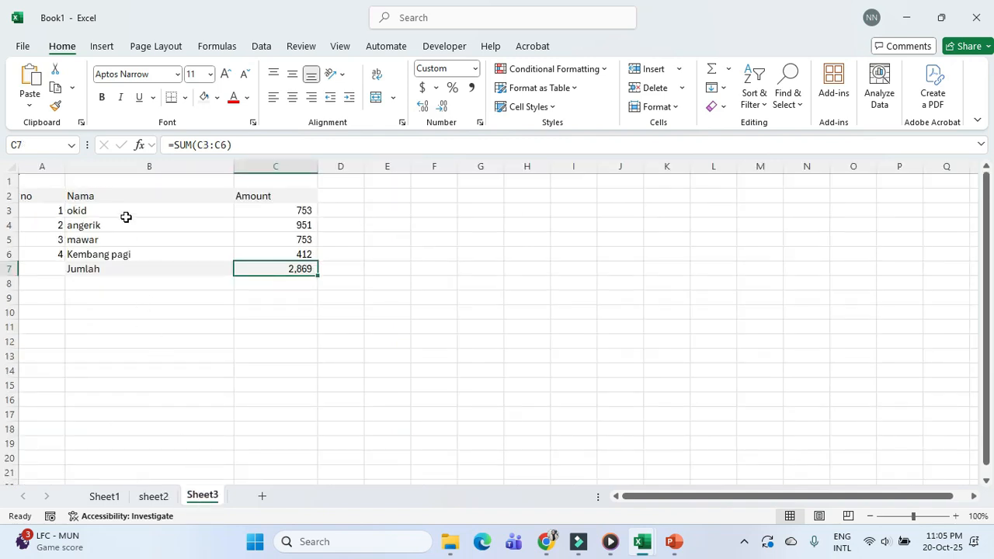
# Step: Add the title Lokasi in B1 above the Sheet3 table
pyautogui.click(126, 183)
pyautogui.write('LOkas')
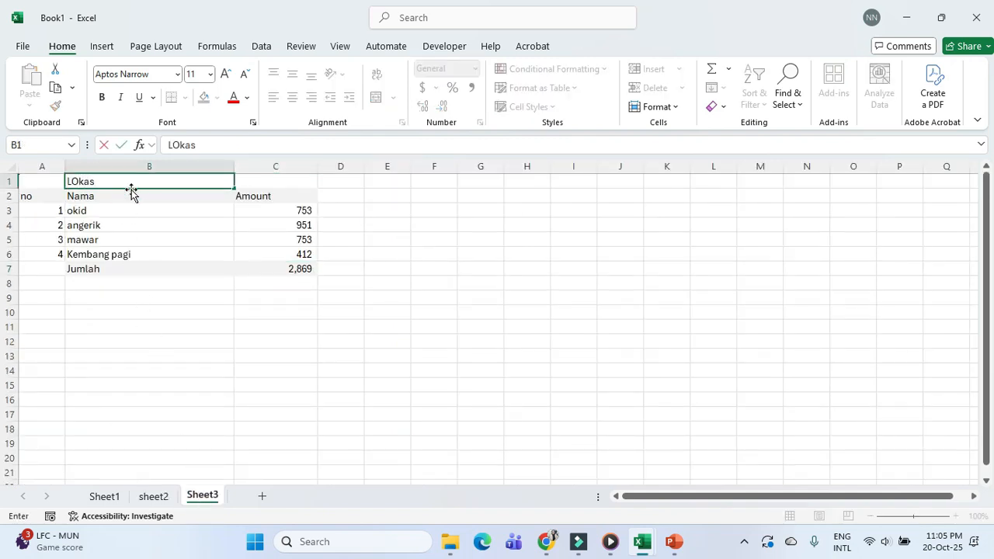
pyautogui.write('i')
pyautogui.click(132, 194)
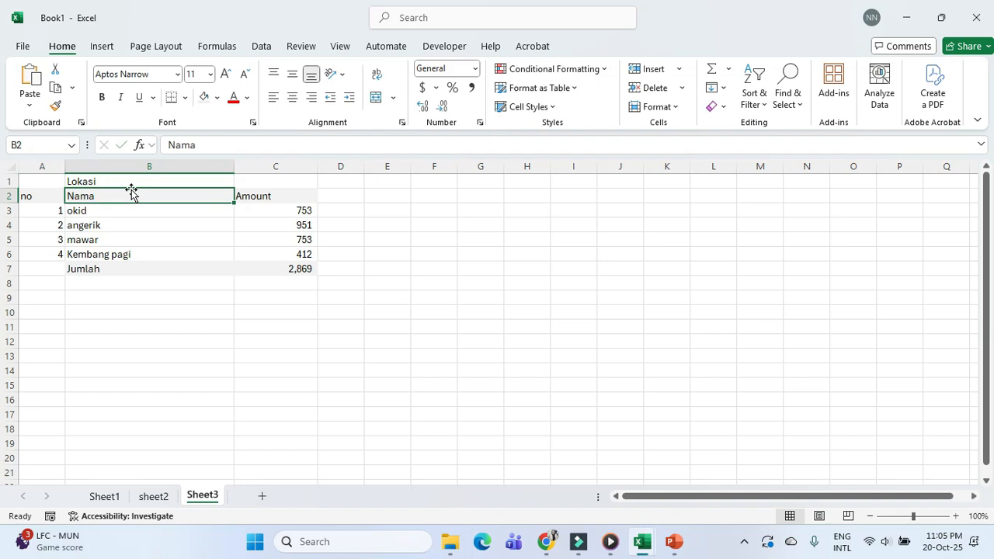
# Step: Add a new worksheet after Sheet3 and rename it Ringkasan
pyautogui.click(263, 496)
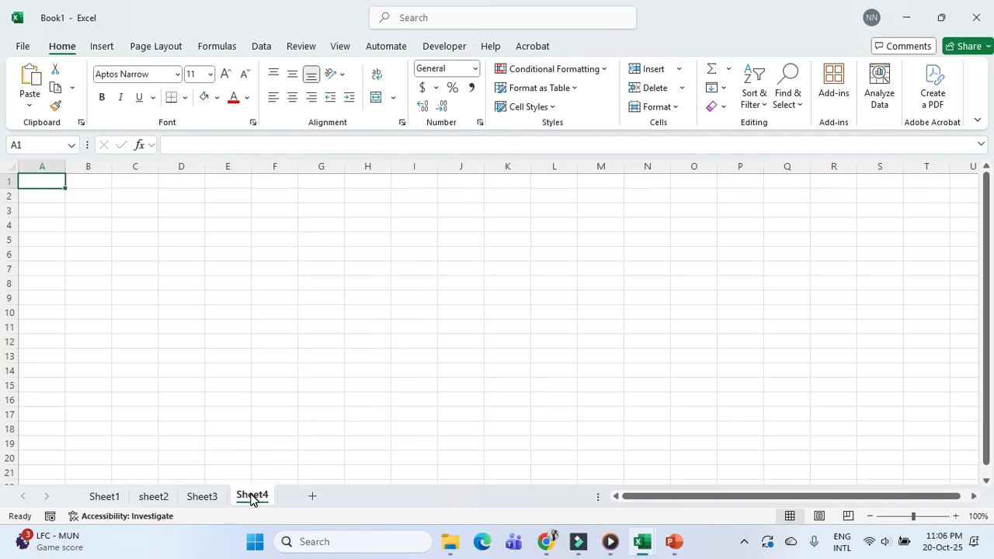
pyautogui.rightClick(251, 499)
pyautogui.click(326, 312)
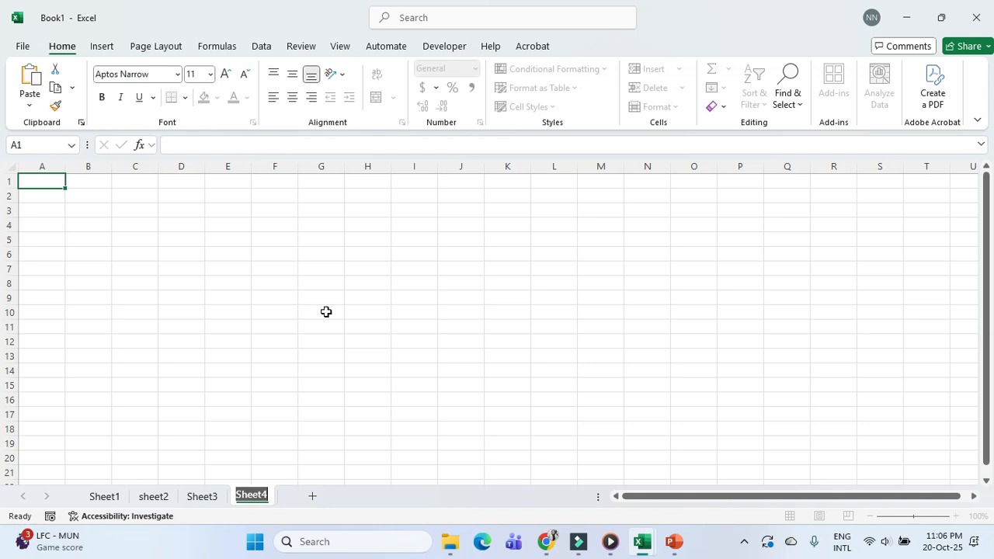
pyautogui.write('Ri')
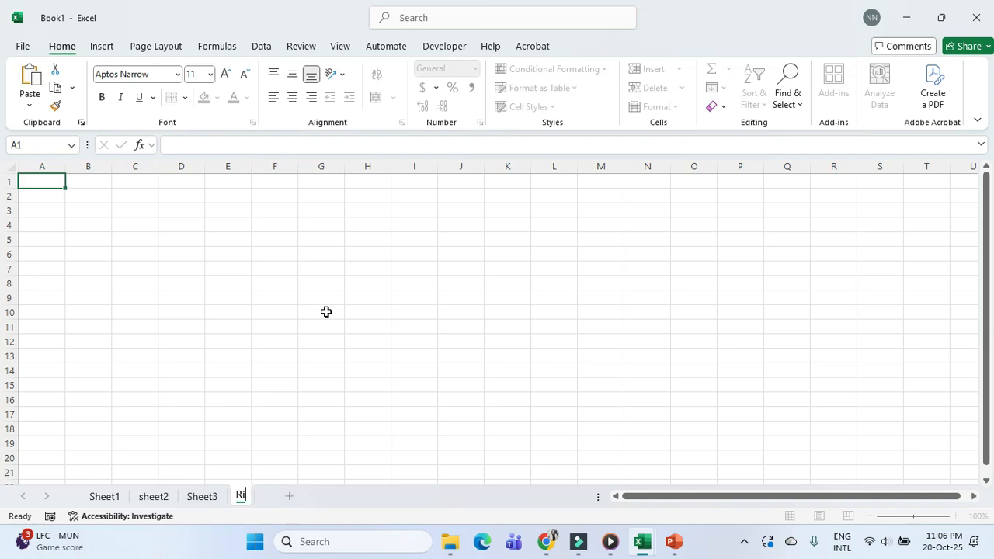
pyautogui.write('ngkasan')
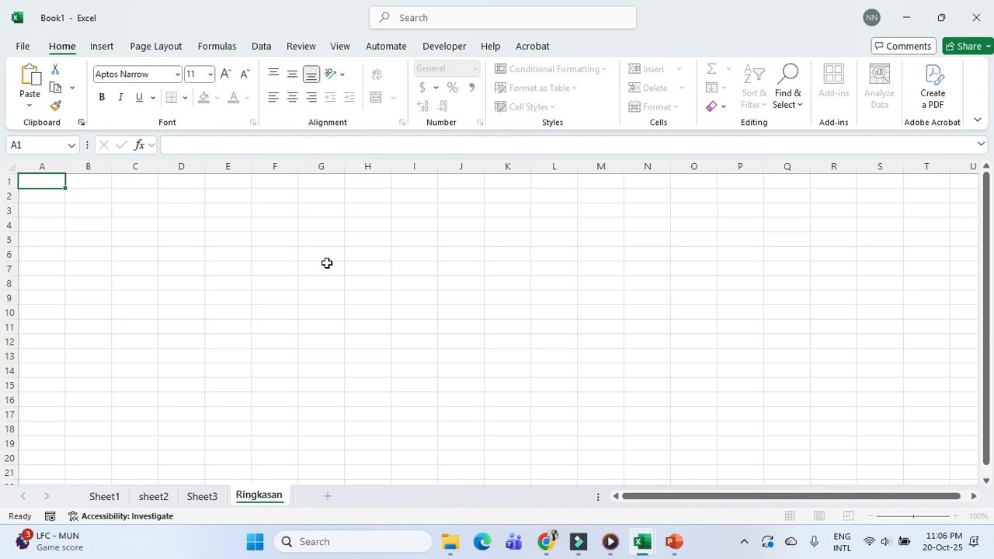
pyautogui.click(325, 352)
pyautogui.click(101, 501)
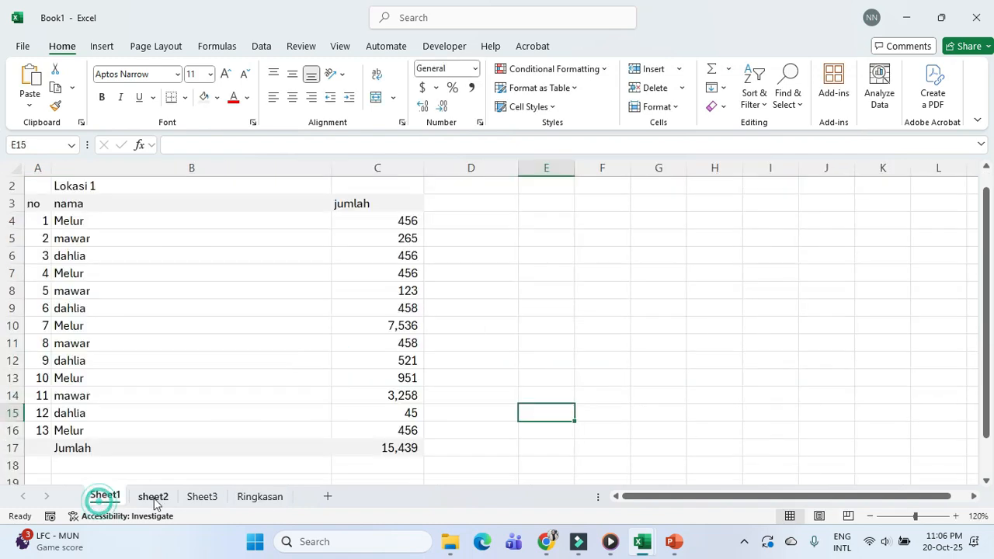
pyautogui.click(154, 498)
pyautogui.click(202, 497)
pyautogui.click(259, 497)
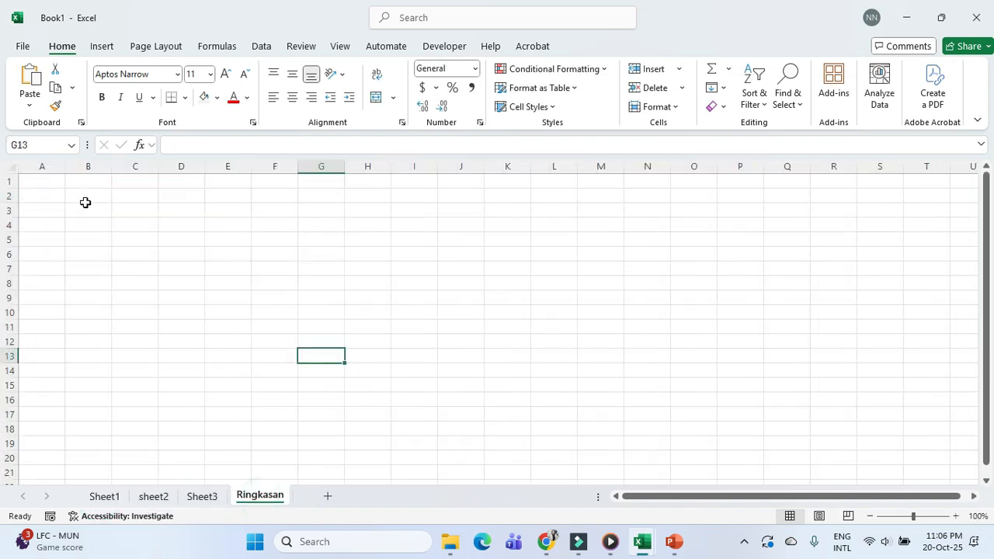
pyautogui.click(85, 200)
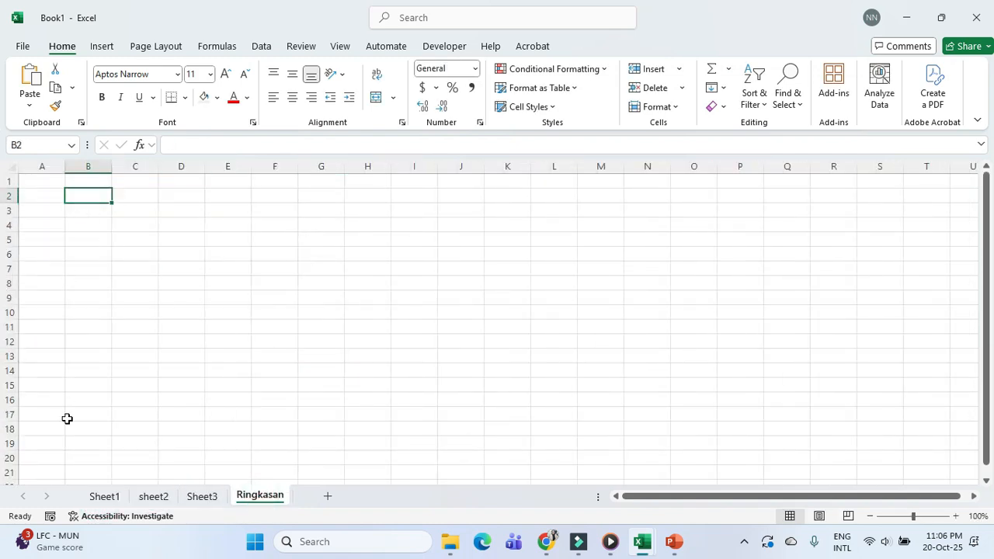
# Step: Rename Sheet1 as Lokasi 1
pyautogui.click(104, 496)
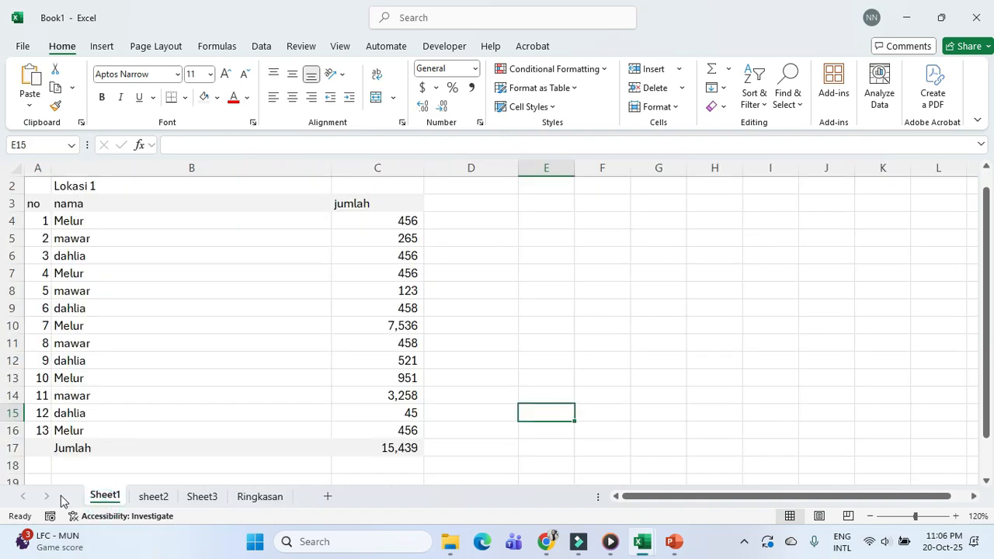
pyautogui.rightClick(100, 501)
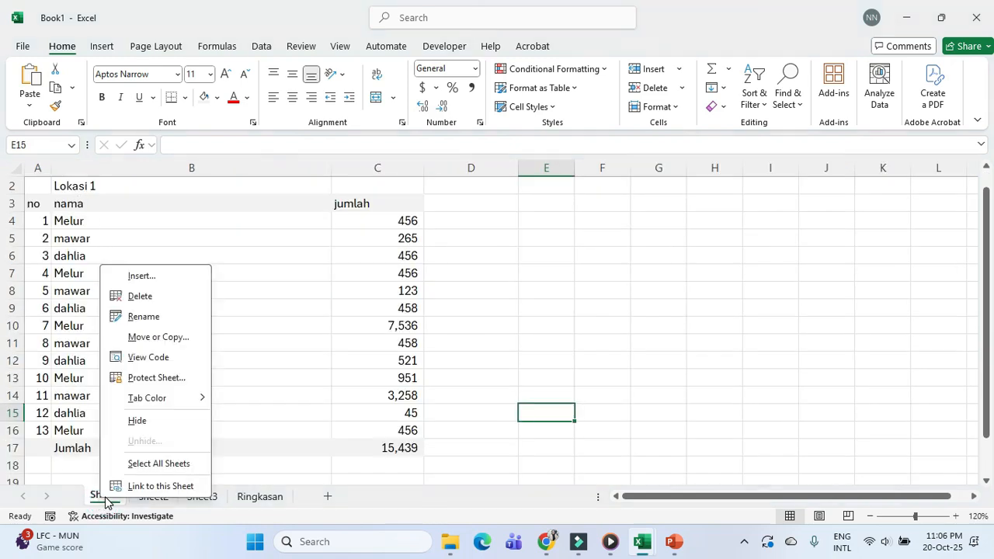
pyautogui.click(165, 317)
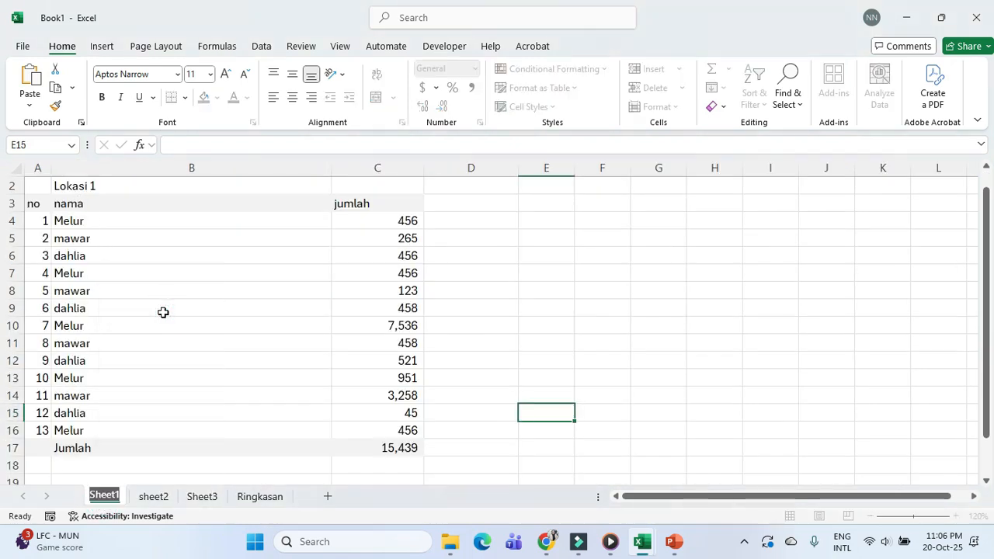
pyautogui.write('Lokasi 1')
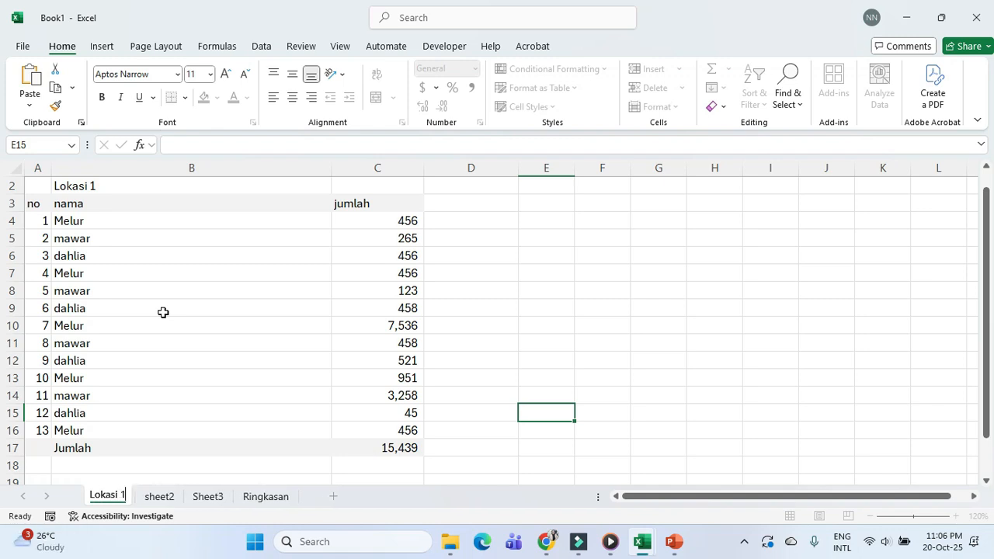
pyautogui.press('Return')
# Step: Rename sheet2 as lokasi 2
pyautogui.click(171, 498)
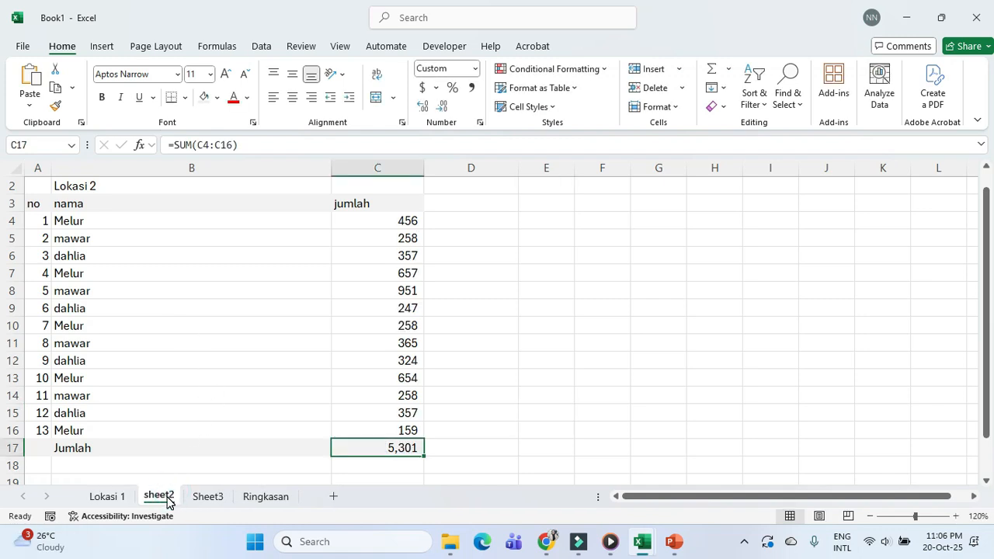
pyautogui.rightClick(168, 501)
pyautogui.click(221, 316)
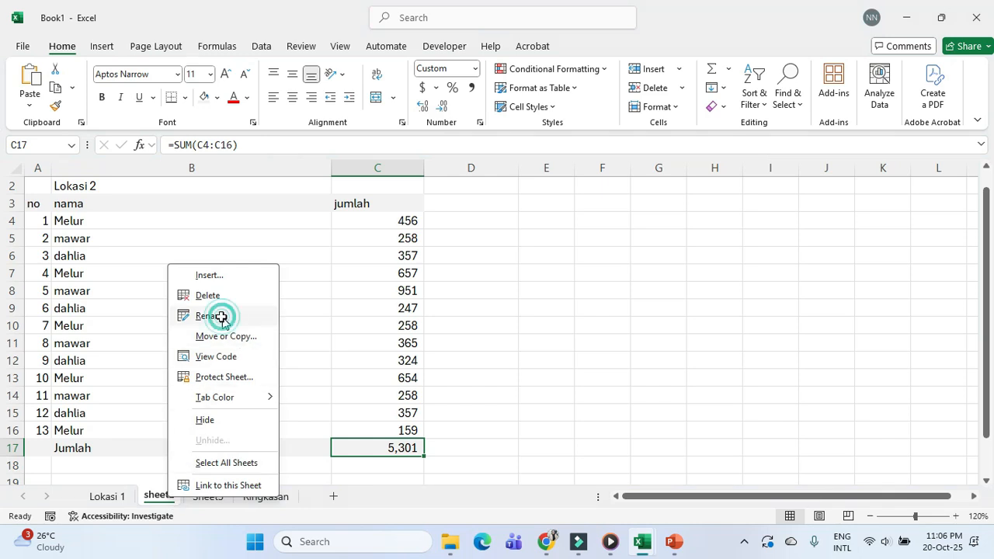
pyautogui.write('lokasi 2')
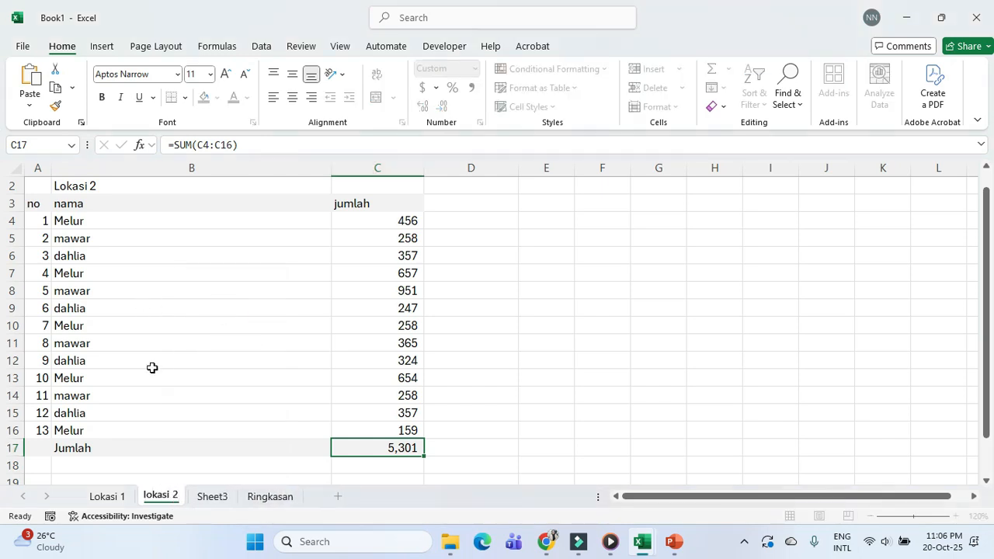
pyautogui.click(224, 425)
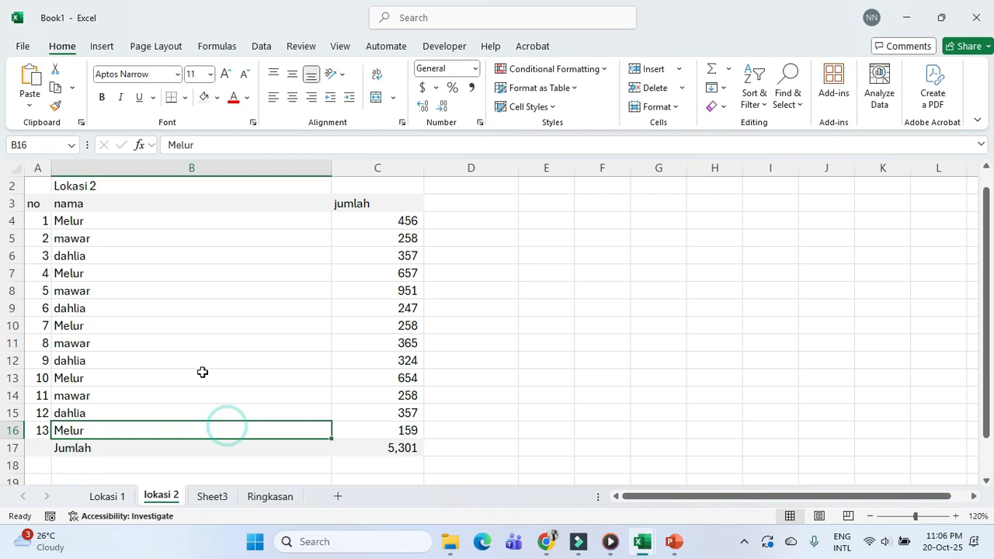
# Step: Rename Sheet3 as Lokasi3
pyautogui.click(213, 498)
pyautogui.rightClick(214, 501)
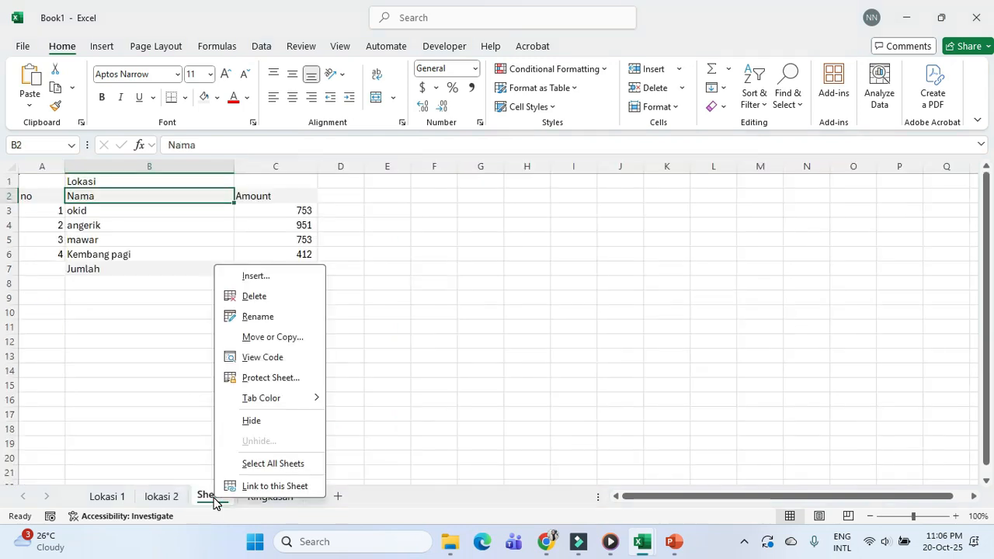
pyautogui.click(276, 318)
pyautogui.write('Lo')
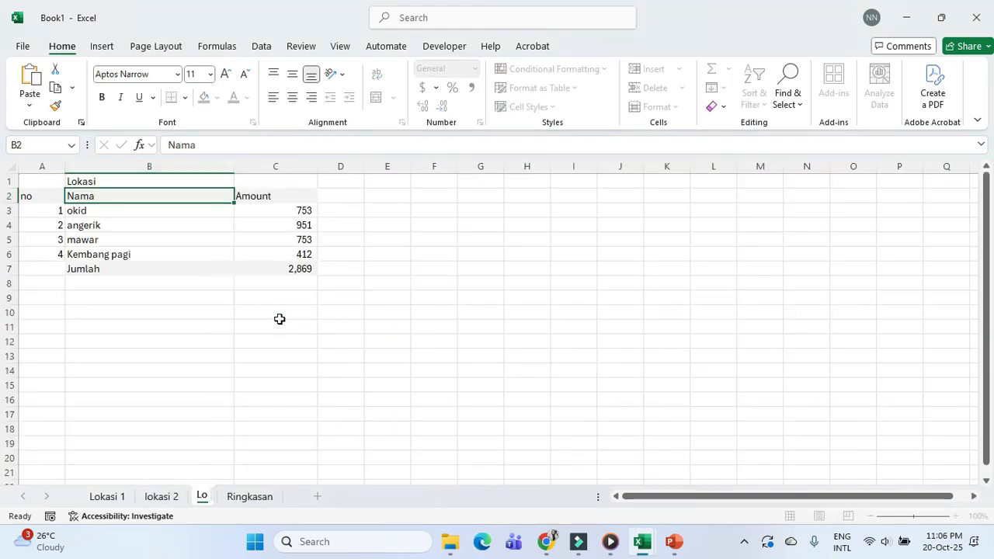
pyautogui.write('kasi')
pyautogui.press('Return')
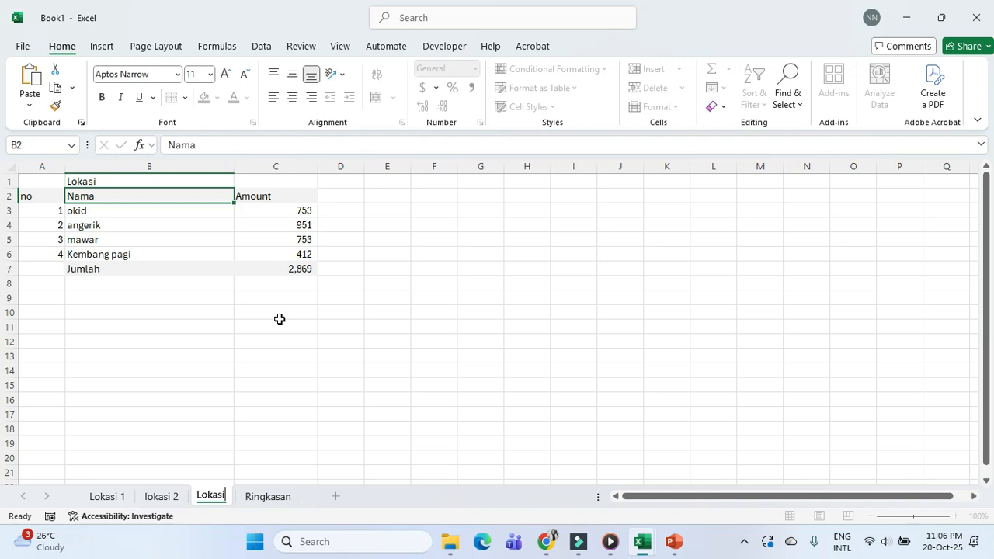
pyautogui.write('3')
# Step: Change the title in B1 of the third location sheet to Lokasi3
pyautogui.click(108, 181)
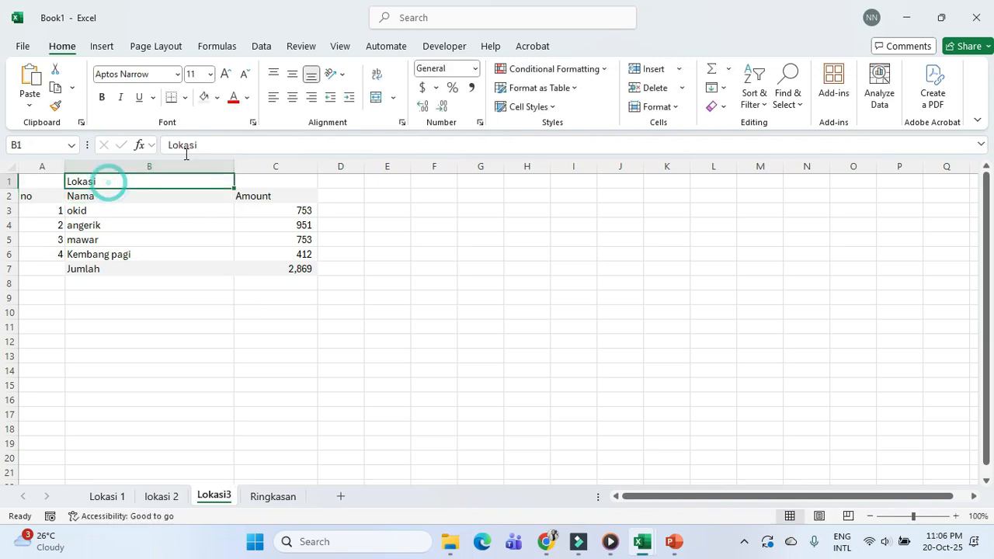
pyautogui.click(207, 145)
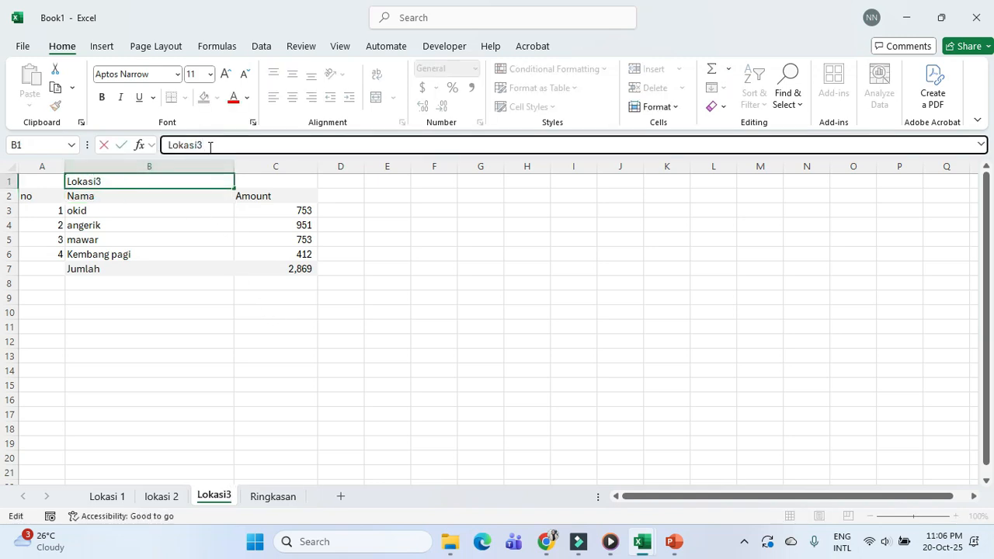
pyautogui.click(330, 344)
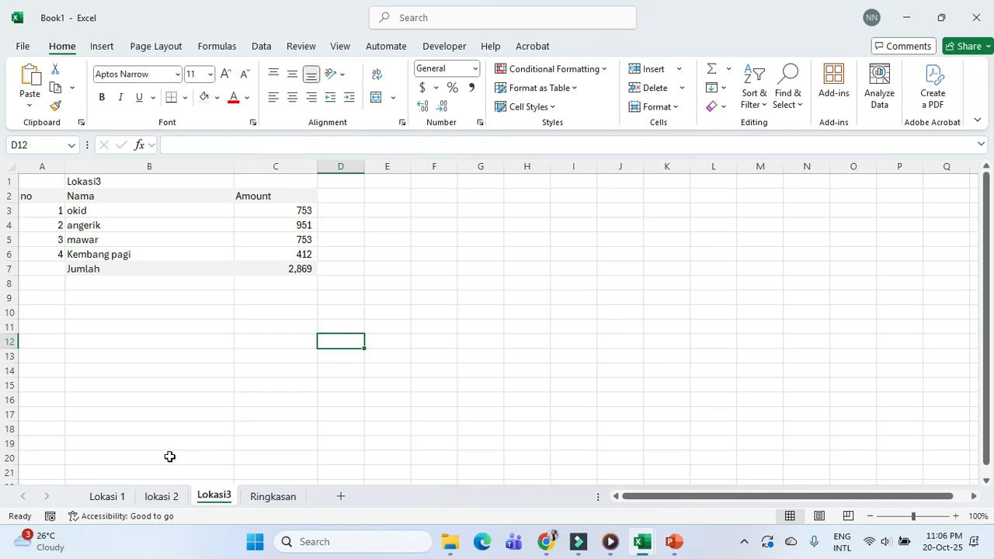
# Step: Review the tables on the three location sheets and return to the Ringkasan sheet
pyautogui.click(110, 499)
pyautogui.click(166, 498)
pyautogui.click(218, 498)
pyautogui.click(281, 498)
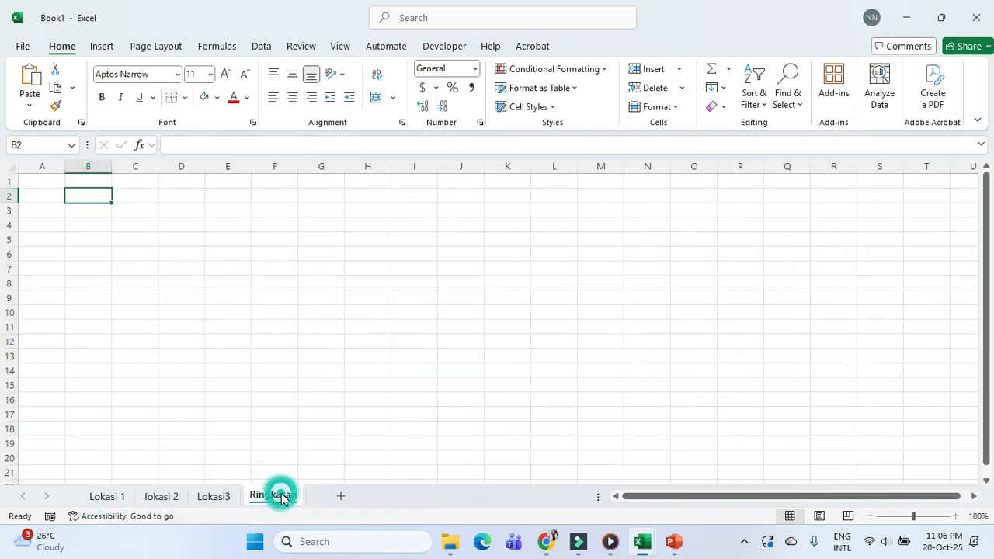
pyautogui.click(97, 497)
pyautogui.click(151, 496)
pyautogui.click(208, 497)
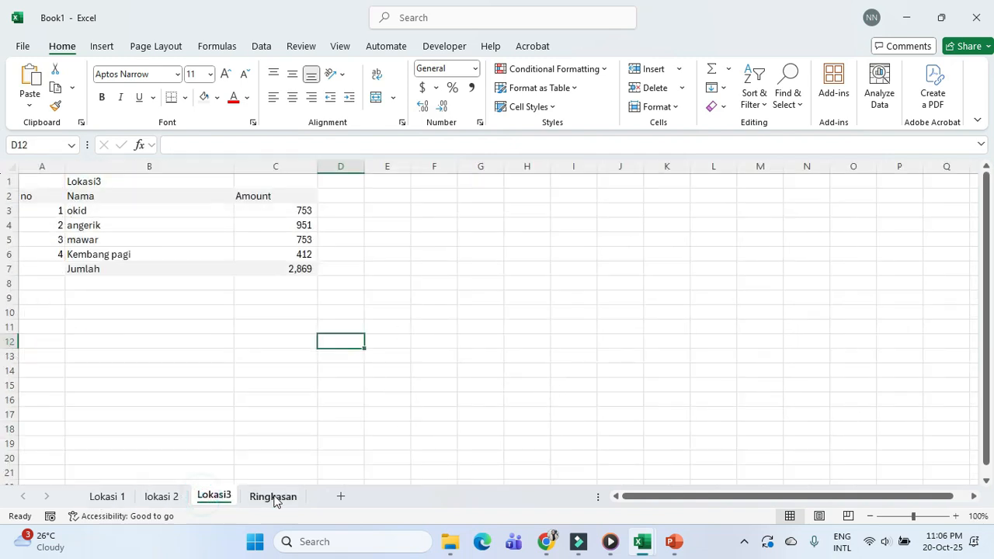
pyautogui.click(275, 499)
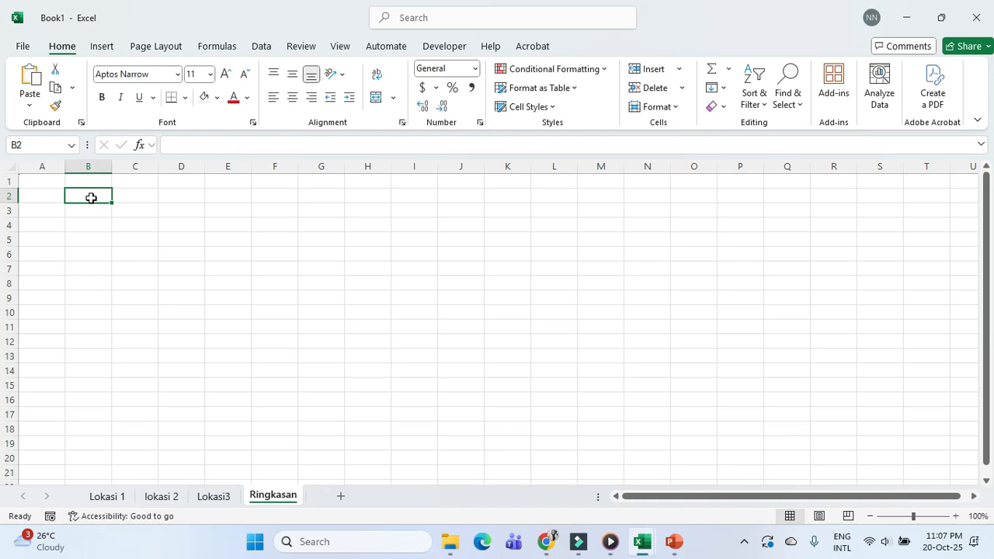
# Step: Enter the title Jumlah Bunga in B2 of the Ringkasan sheet
pyautogui.write('Jumalah')
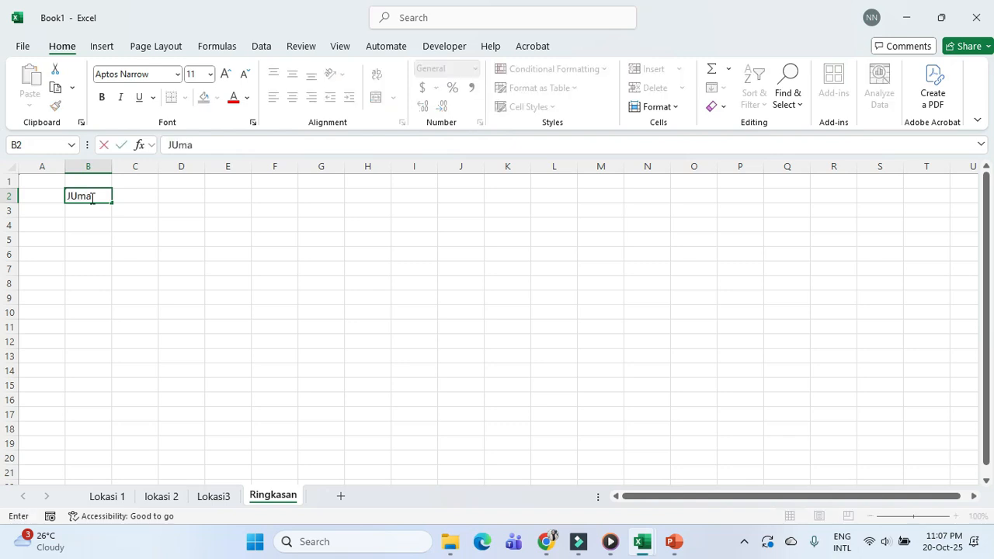
pyautogui.write(' Bu')
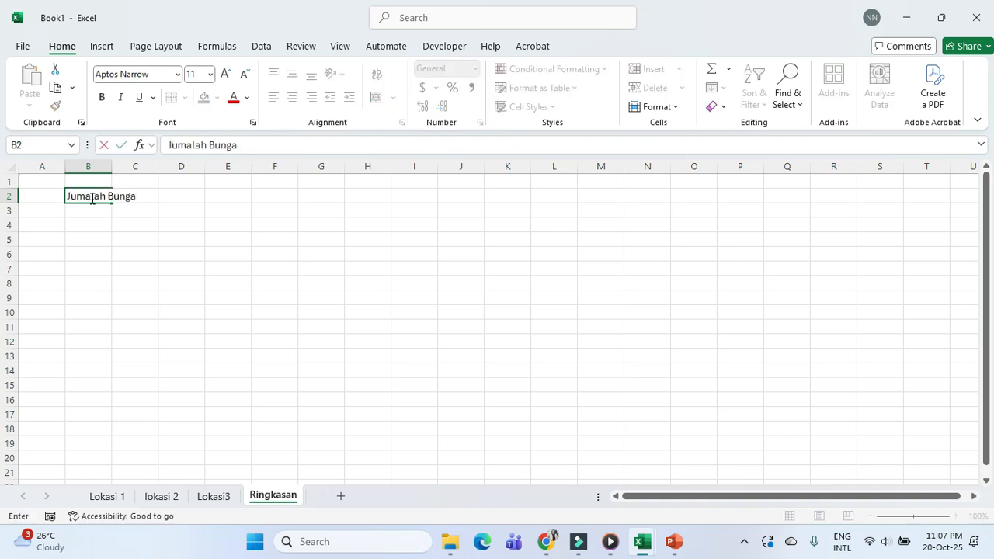
pyautogui.write('nga')
pyautogui.click(93, 196)
pyautogui.press('BackSpace')
# Step: List the row labels below the title: Lokasi 2 in B4, Lokasi 2 in B5 and lokasi 3 in B6
pyautogui.click(86, 224)
pyautogui.write('Lokasi')
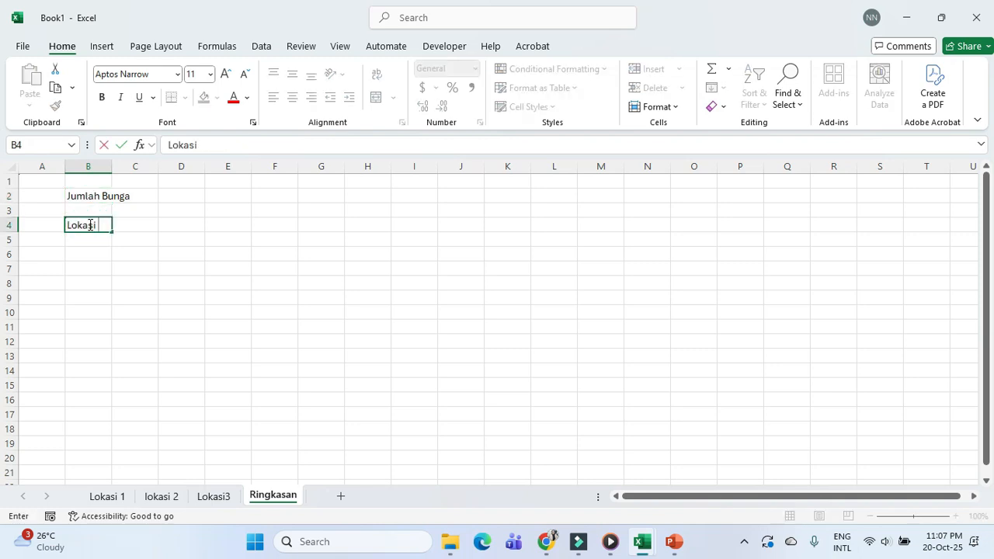
pyautogui.write(' 2')
pyautogui.press('Return')
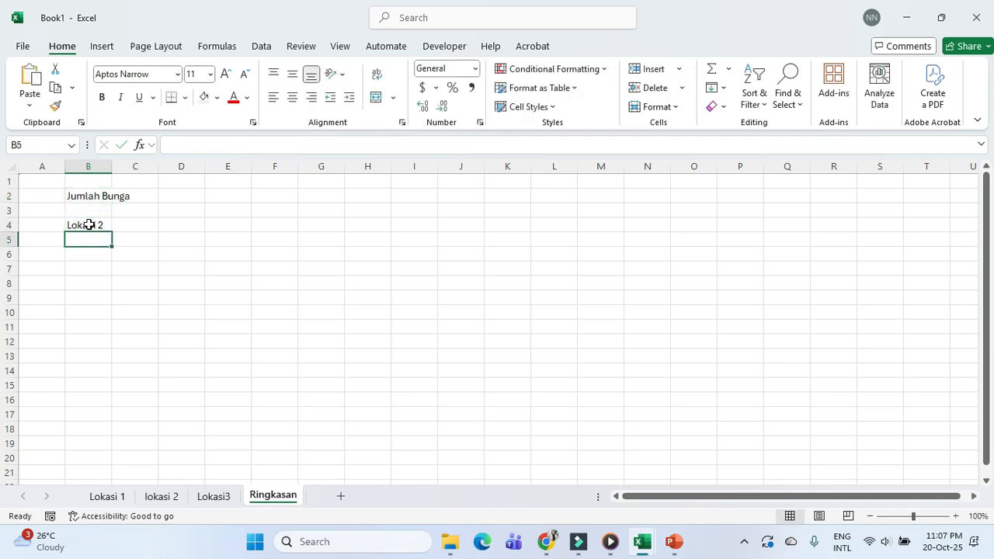
pyautogui.write('Lokasi 2')
pyautogui.press('Return')
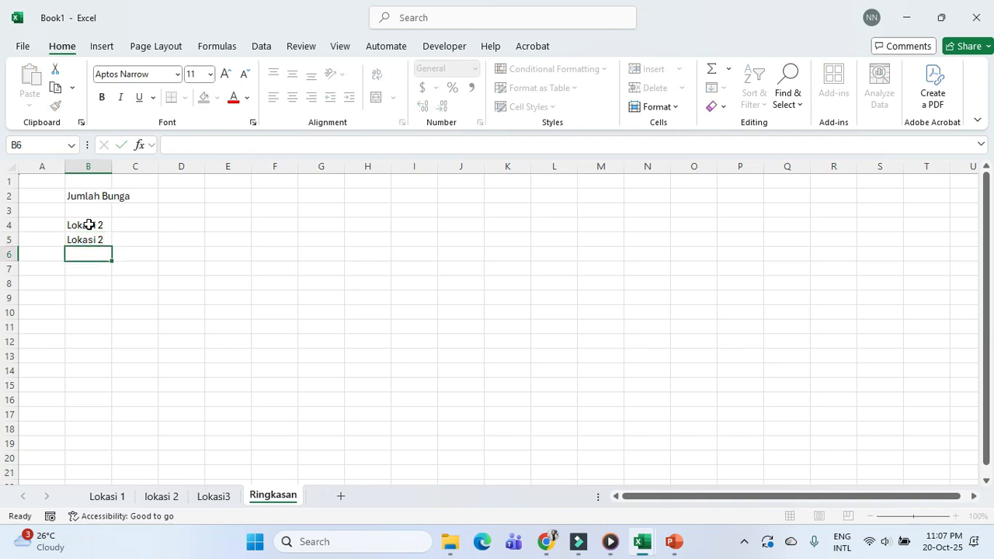
pyautogui.write('li')
pyautogui.press('BackSpace')
pyautogui.write('o')
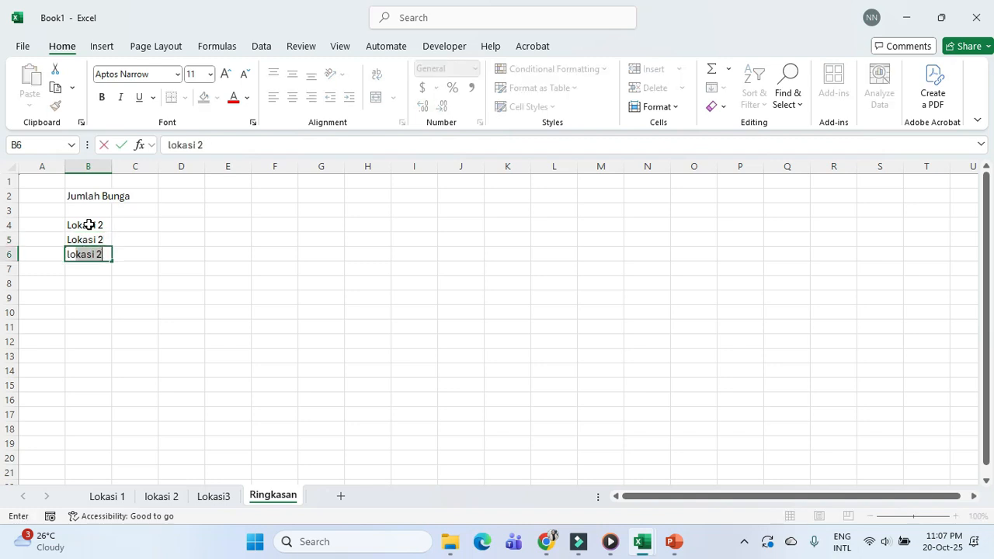
pyautogui.write('kasi 3')
pyautogui.press('Return')
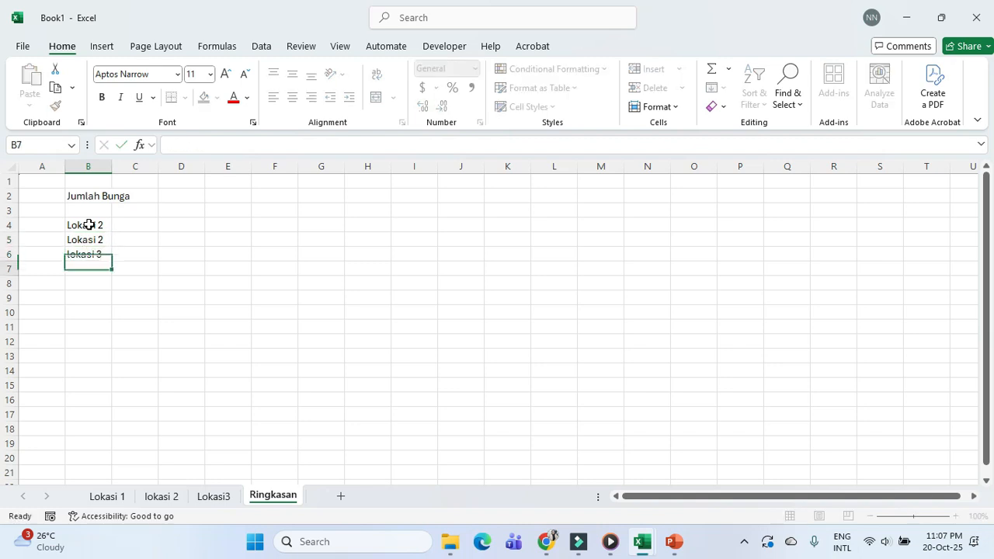
# Step: Correct the label in B4 to Lokasi 1
pyautogui.click(88, 225)
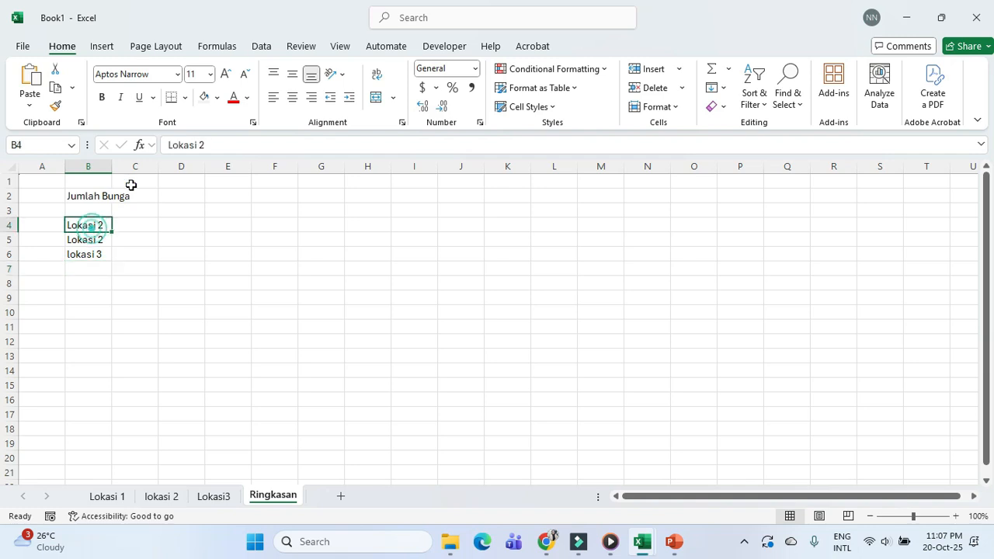
pyautogui.click(202, 145)
pyautogui.press('BackSpace')
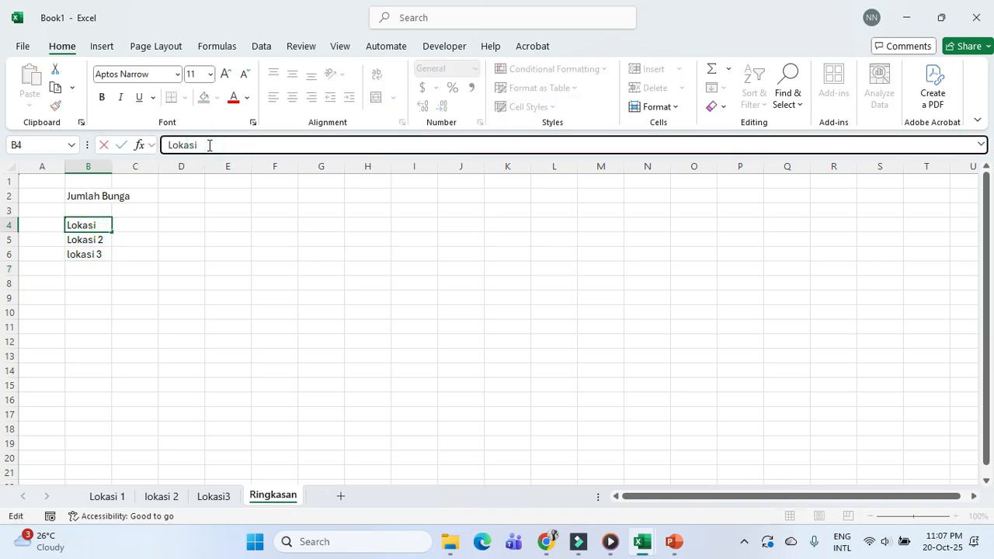
pyautogui.write('1')
pyautogui.press('Return')
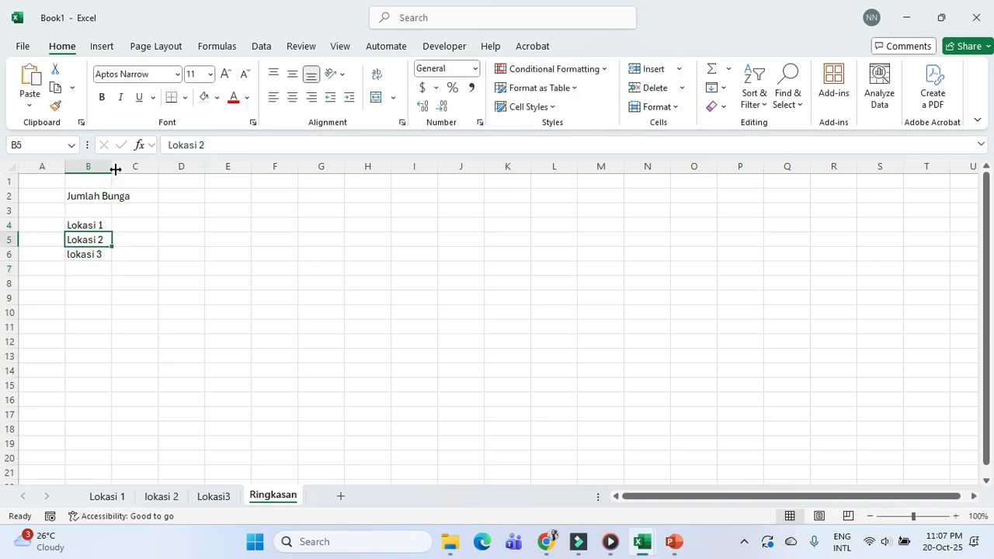
# Step: Widen columns B and C of the summary sheet to about twice their default width
pyautogui.moveTo(115, 170); pyautogui.dragTo(157, 180)
pyautogui.click(97, 264)
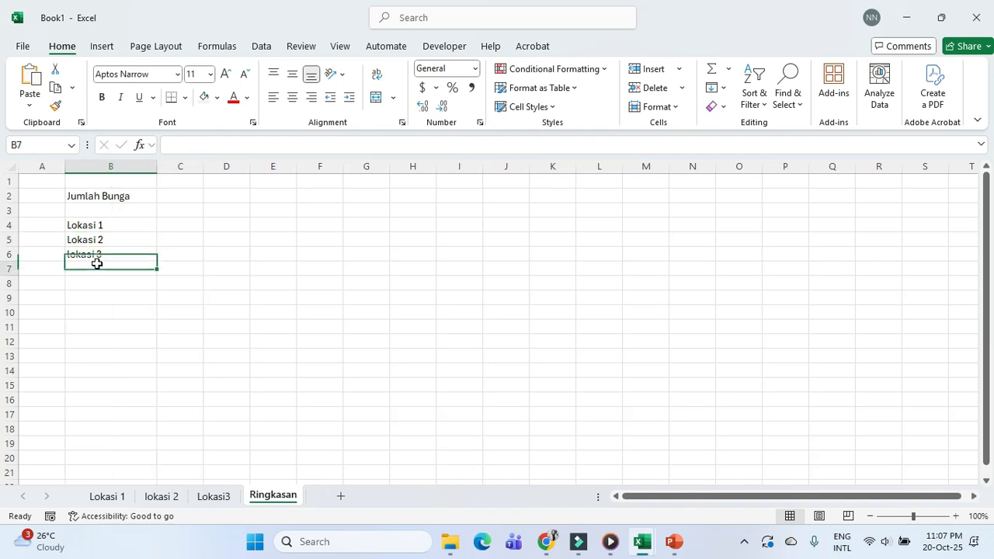
pyautogui.moveTo(96, 264); pyautogui.dragTo(97, 256)
pyautogui.moveTo(204, 169); pyautogui.dragTo(246, 180)
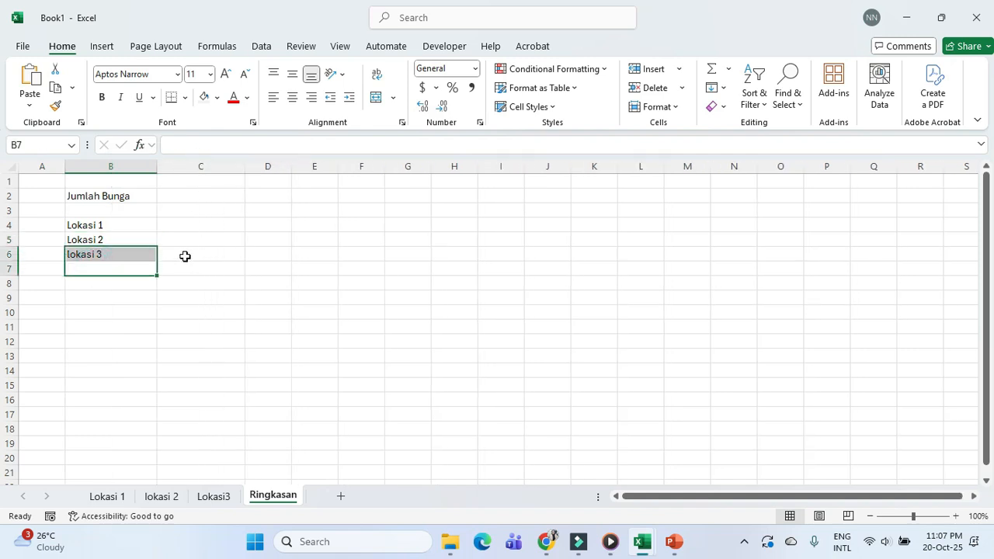
pyautogui.click(200, 221)
pyautogui.click(201, 240)
pyautogui.click(201, 256)
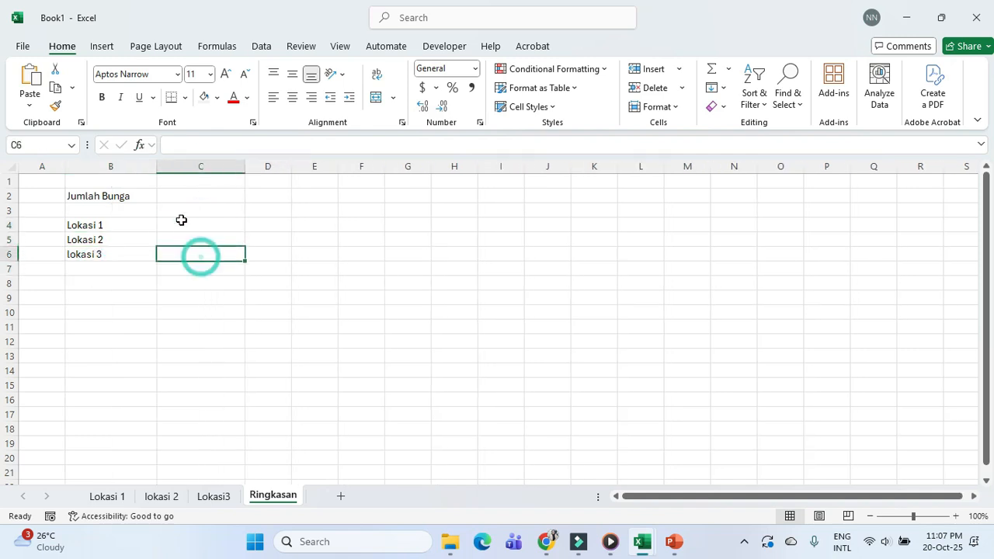
pyautogui.click(181, 222)
pyautogui.click(181, 238)
pyautogui.click(183, 255)
# Step: Add the row label Jumlah in B7, directly below the three location labels
pyautogui.click(107, 271)
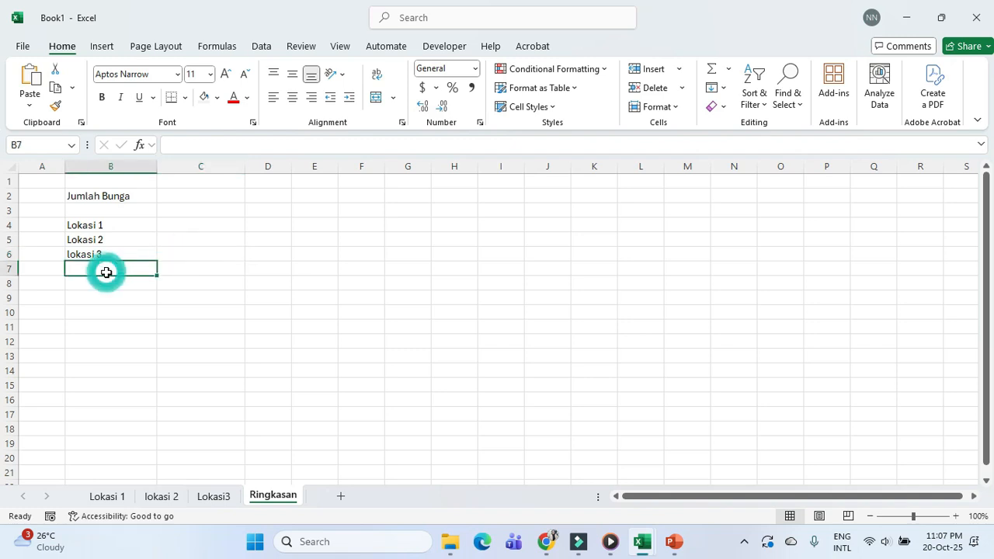
pyautogui.write('Jum')
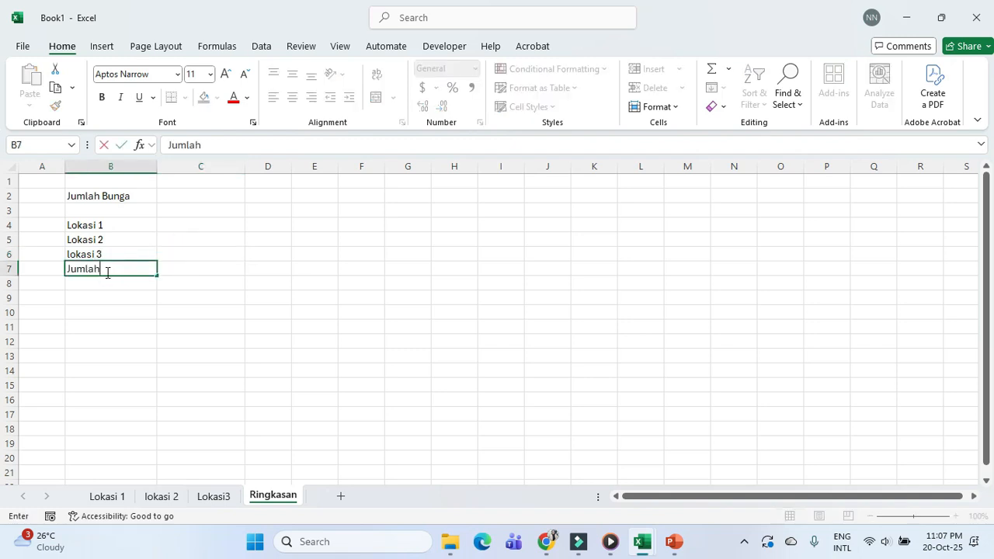
pyautogui.write('lah')
pyautogui.click(166, 342)
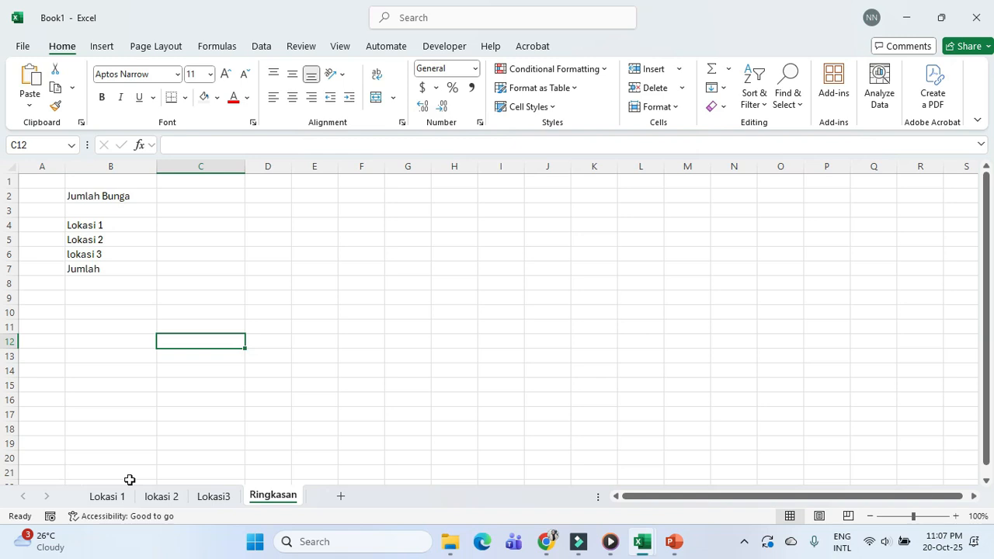
# Step: Enter the column heading Jumlah in C3 above the amounts column
pyautogui.click(200, 212)
pyautogui.write('JUma')
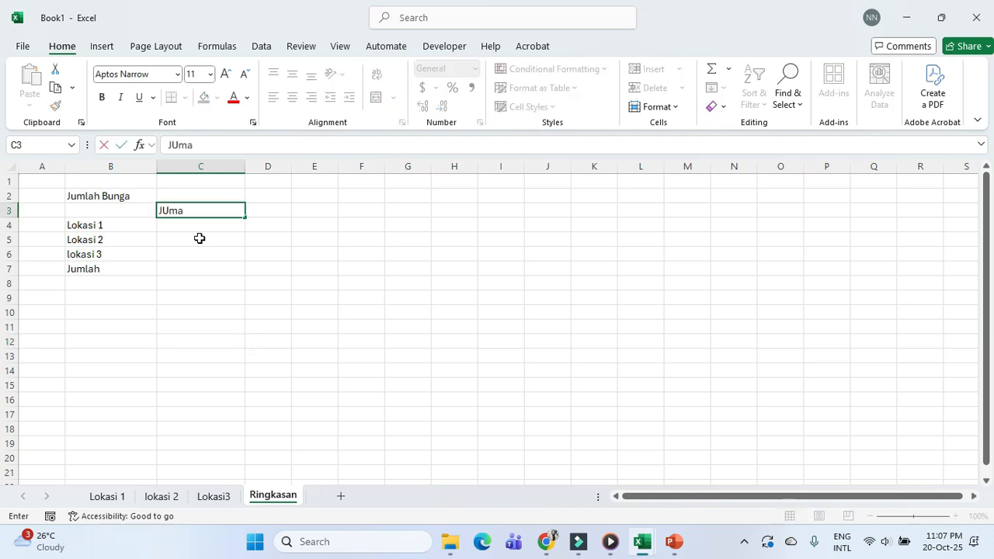
pyautogui.write('h')
pyautogui.click(200, 238)
# Step: Shade the total row B7:C7 and the heading row B3:C3 with the light grey fill
pyautogui.moveTo(224, 267); pyautogui.dragTo(118, 265)
pyautogui.click(204, 96)
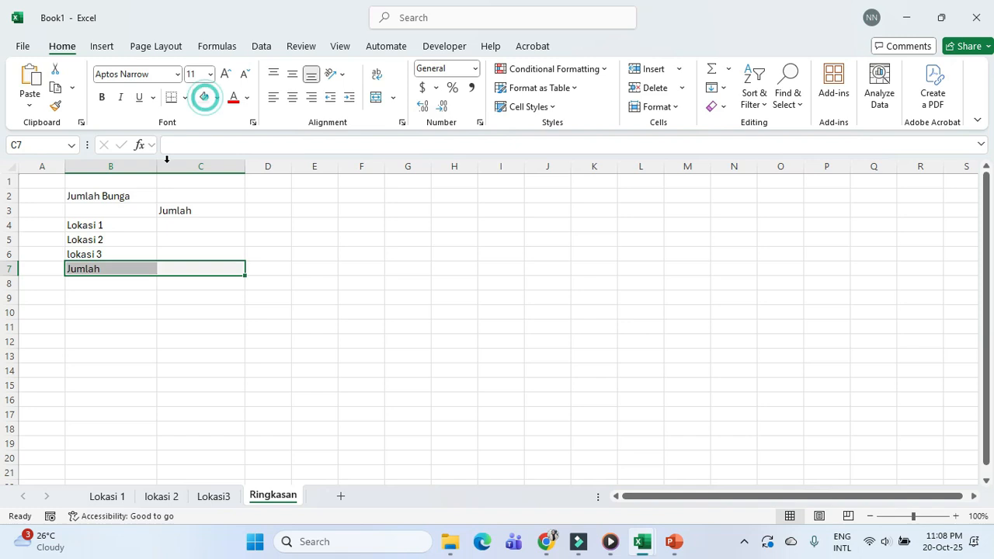
pyautogui.moveTo(99, 211); pyautogui.dragTo(199, 211)
pyautogui.click(204, 96)
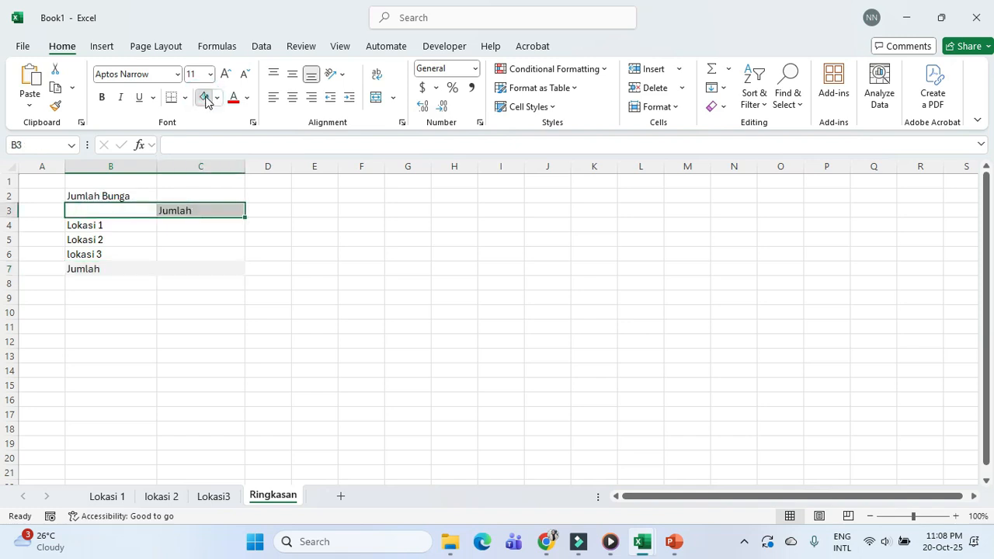
# Step: Enter the column heading Lokasi in B3 above the location labels
pyautogui.click(106, 209)
pyautogui.write('Lokasi')
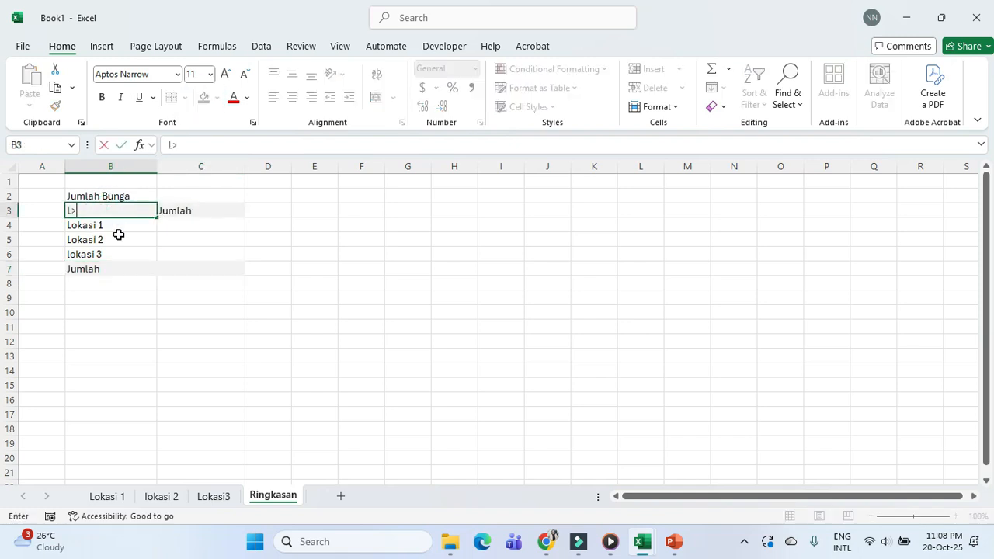
pyautogui.click(177, 254)
# Step: Link C4 of the Ringkasan sheet to the total in C17 of the Lokasi 1 sheet
pyautogui.click(210, 224)
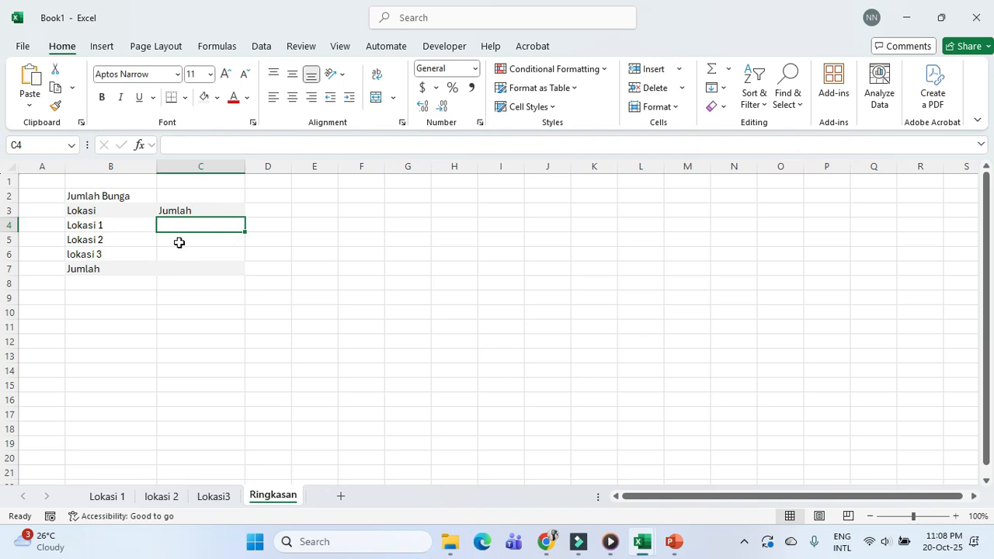
pyautogui.click(106, 497)
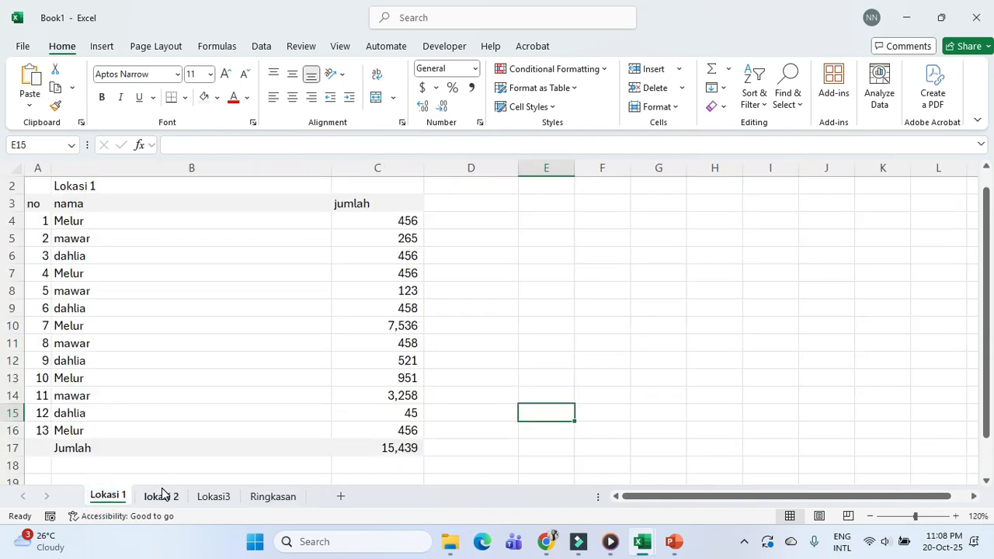
pyautogui.click(160, 496)
pyautogui.click(209, 497)
pyautogui.click(273, 496)
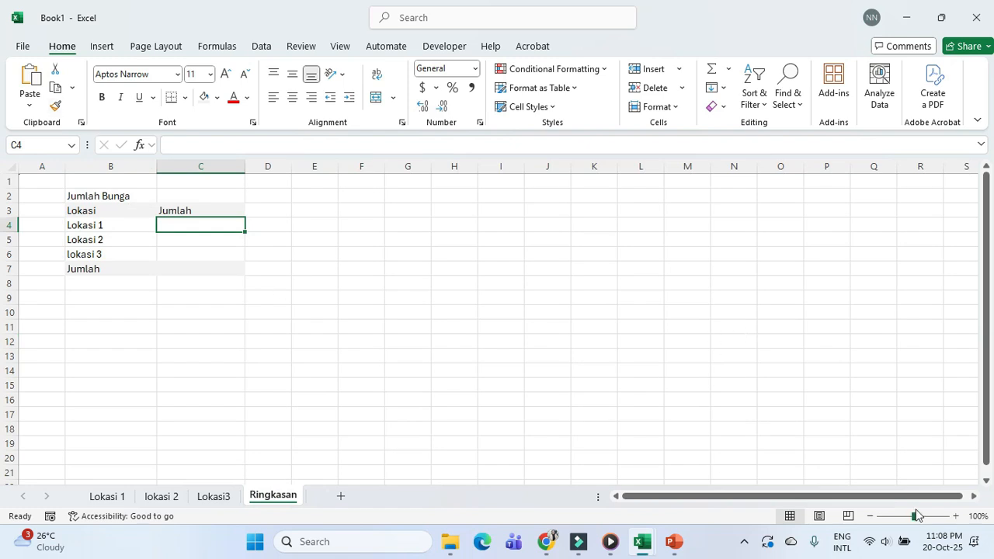
pyautogui.click(954, 516)
pyautogui.click(954, 516)
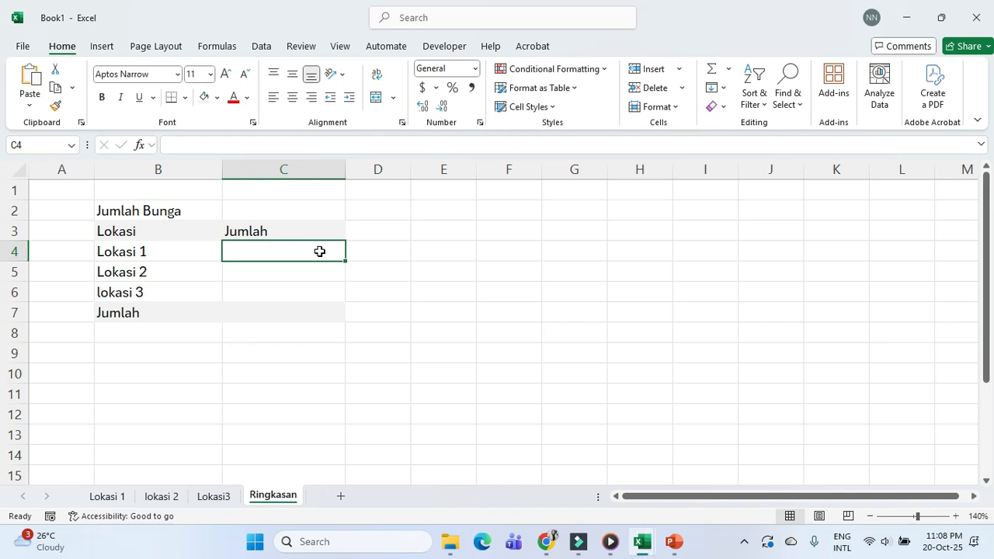
pyautogui.write('=')
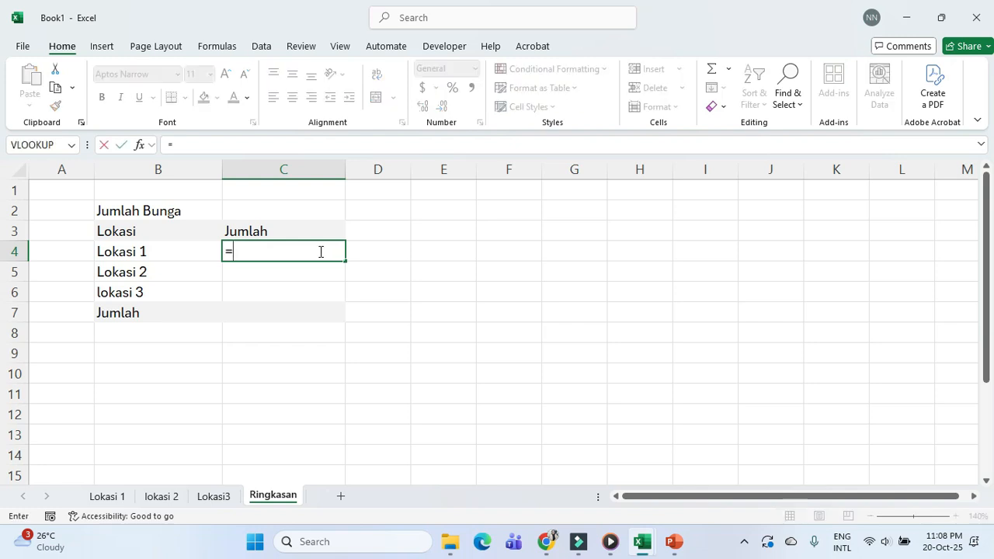
pyautogui.click(112, 500)
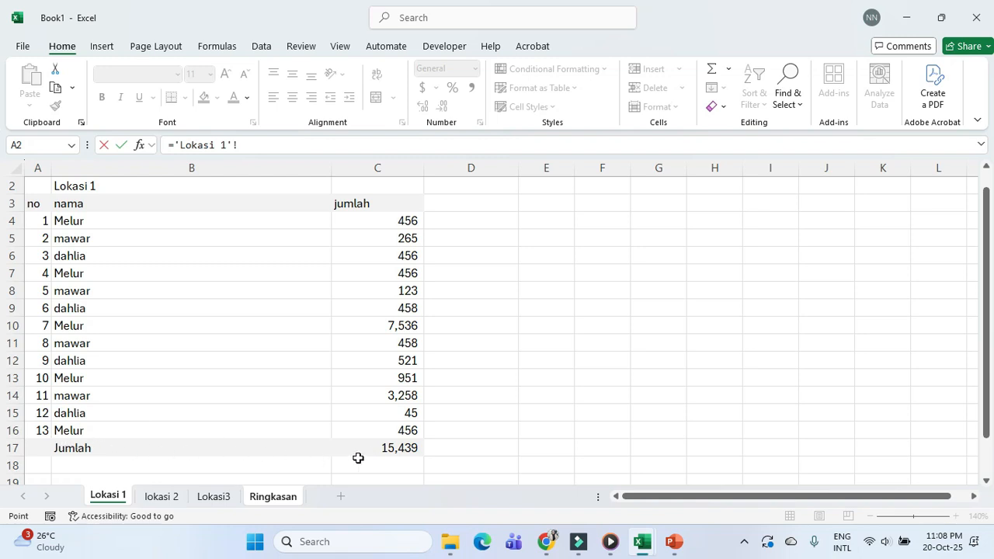
pyautogui.click(397, 449)
pyautogui.moveTo(642, 541)
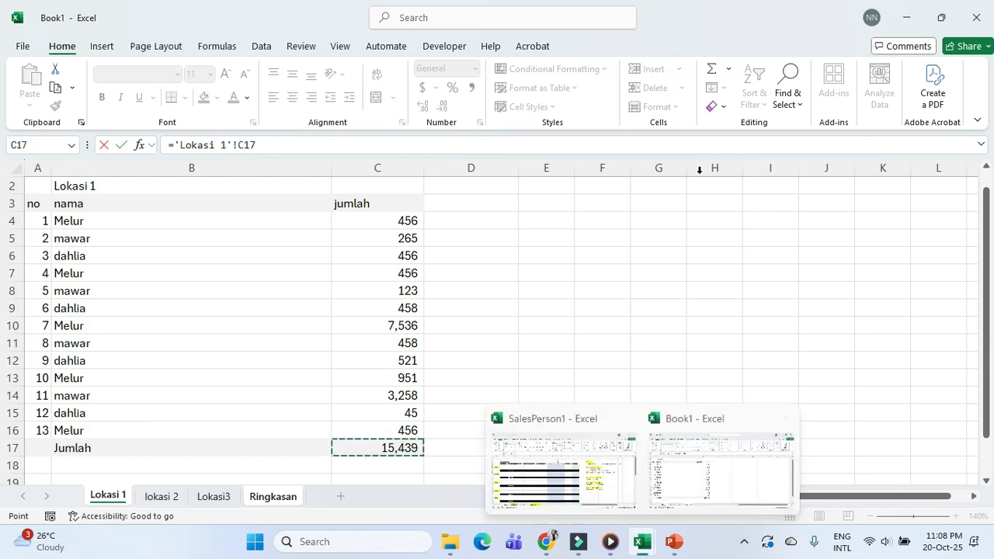
pyautogui.press('Return')
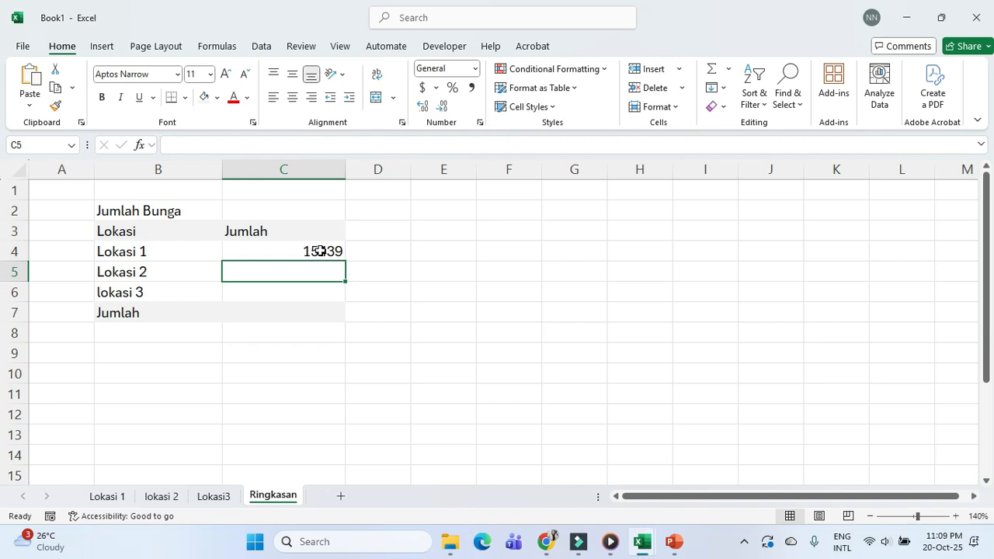
# Step: Link C5 of the summary to the total in C17 of the lokasi 2 sheet
pyautogui.write('=')
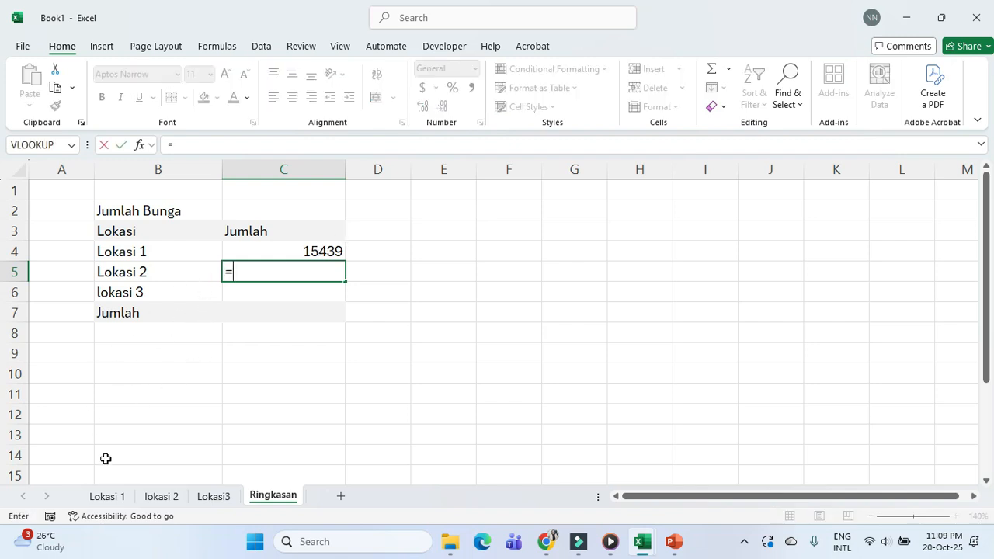
pyautogui.click(158, 497)
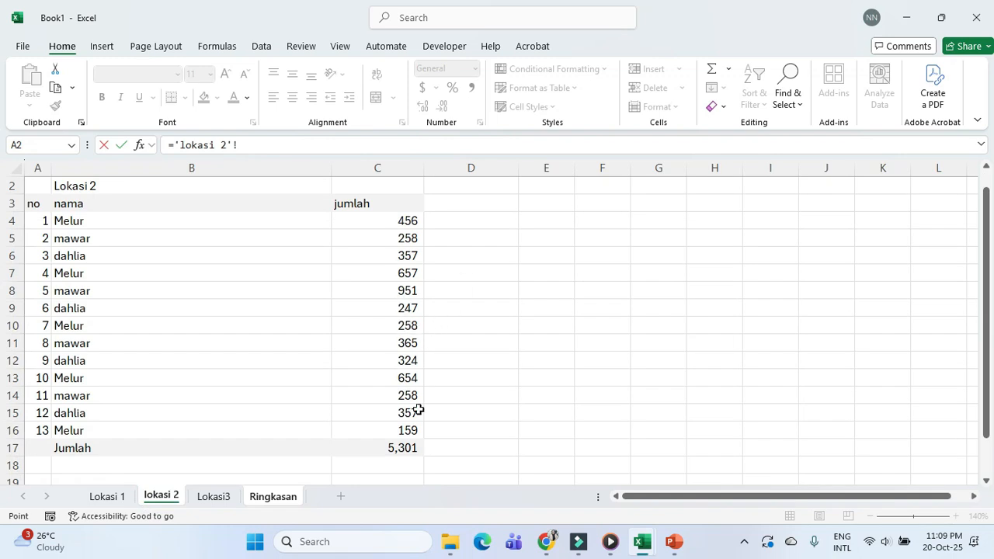
pyautogui.click(411, 448)
pyautogui.press('Return')
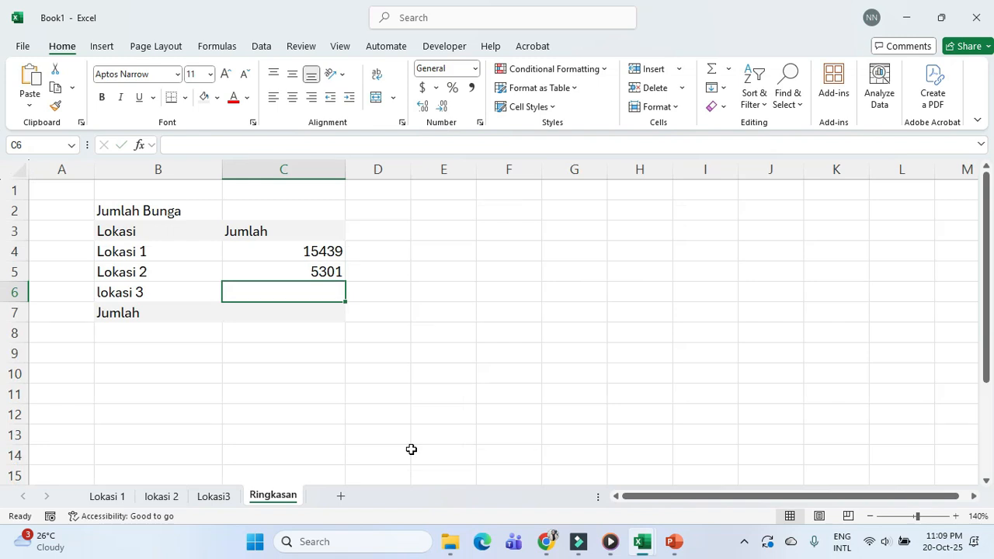
# Step: Link C6 of the summary to the total in C7 of the Lokasi3 sheet
pyautogui.write('=')
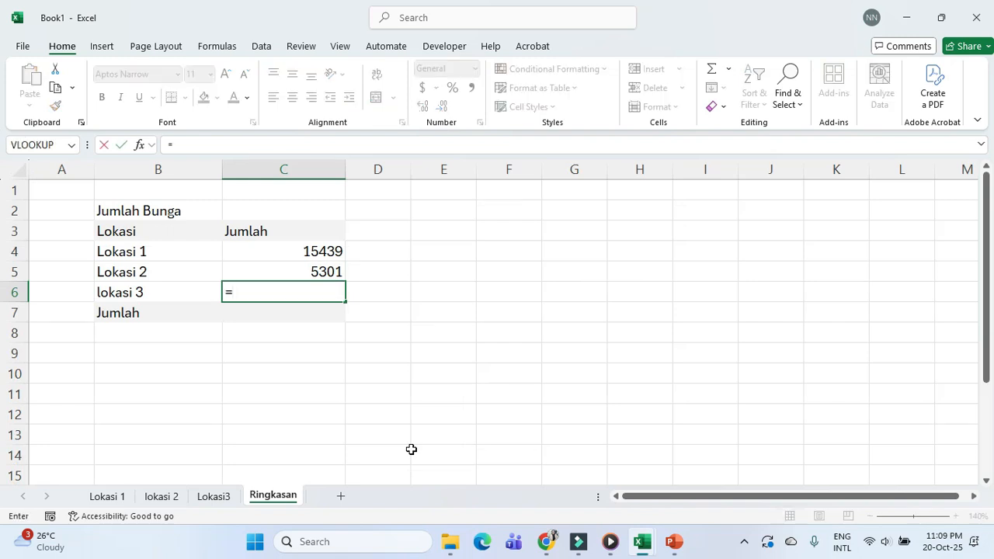
pyautogui.click(210, 497)
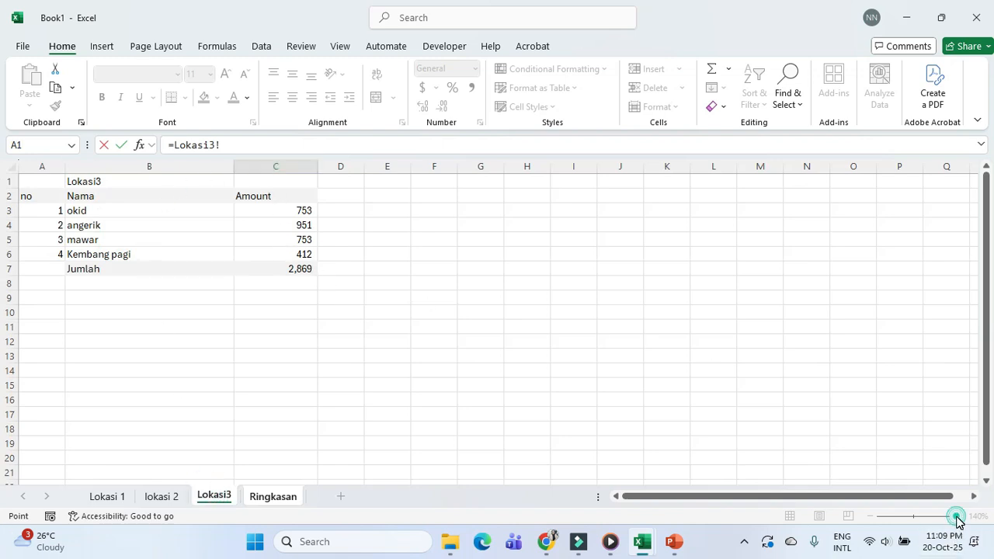
pyautogui.click(295, 265)
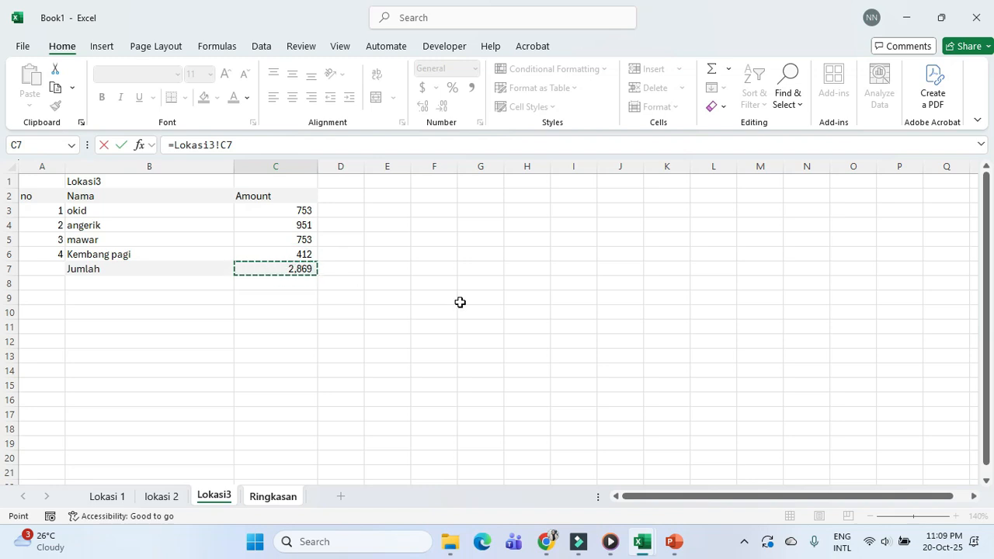
pyautogui.press('Return')
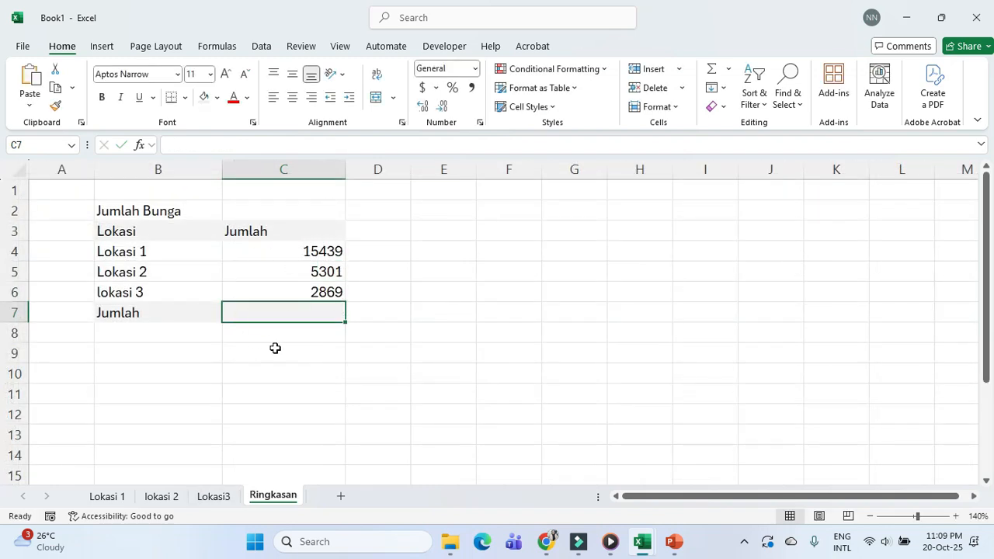
# Step: Format C4:C7 with a thousands separator and no decimal places
pyautogui.moveTo(326, 248); pyautogui.dragTo(333, 310)
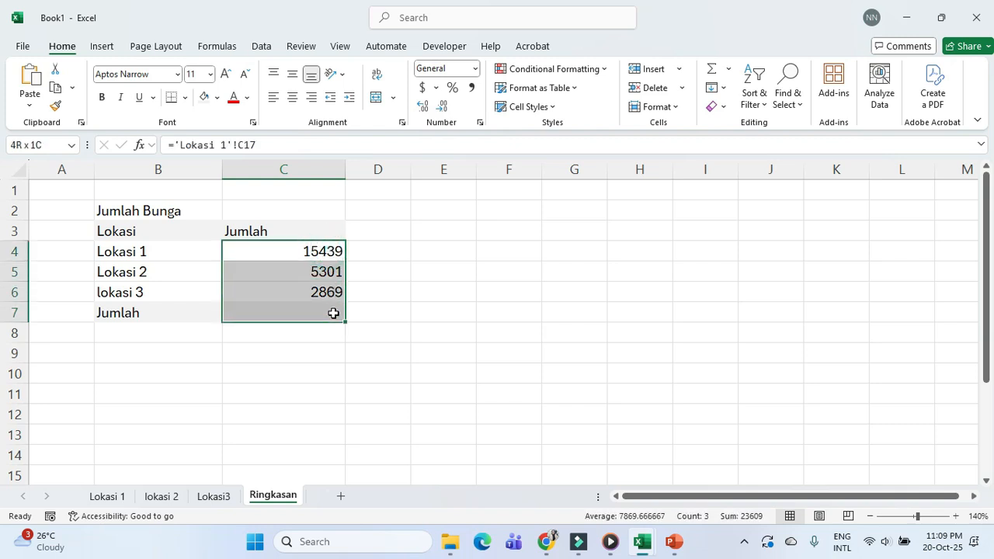
pyautogui.click(470, 88)
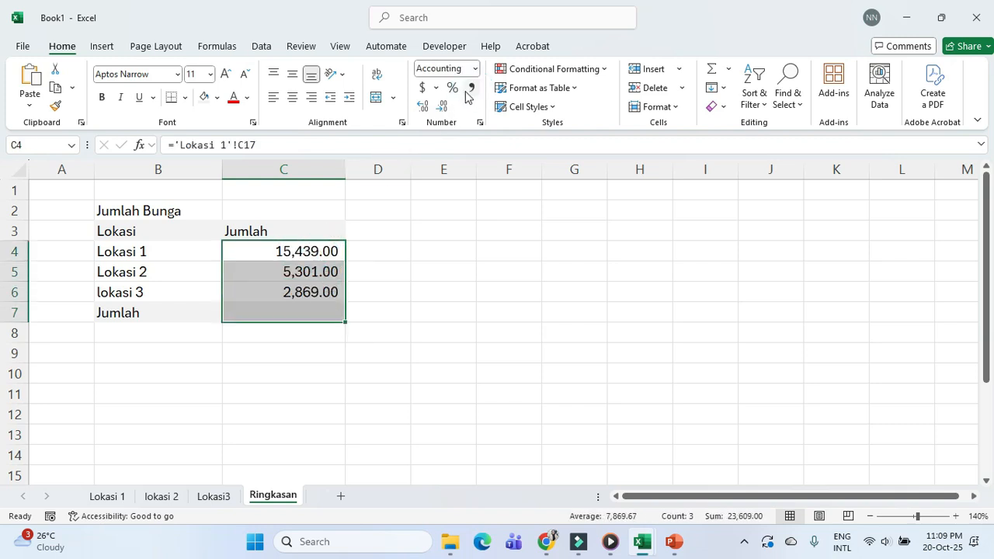
pyautogui.click(442, 106)
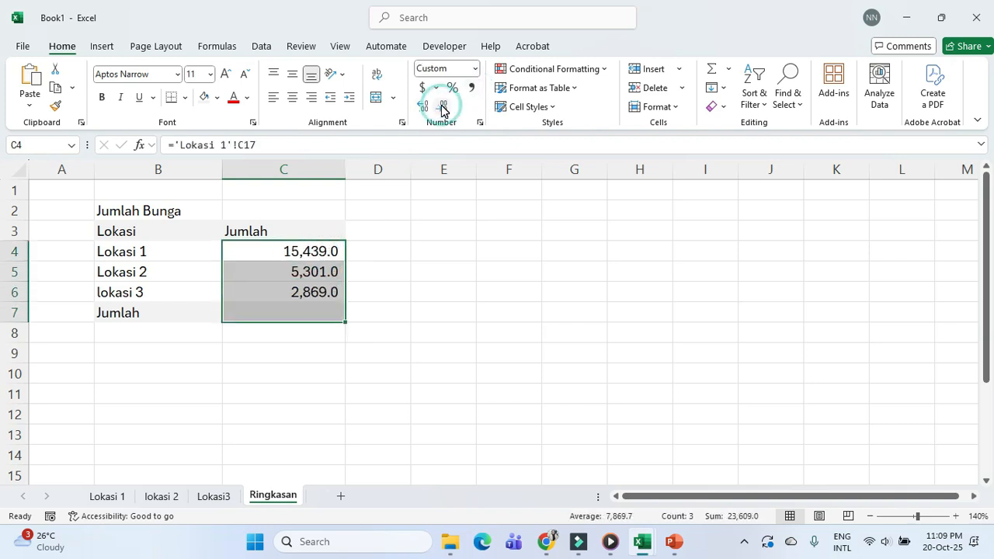
pyautogui.click(442, 106)
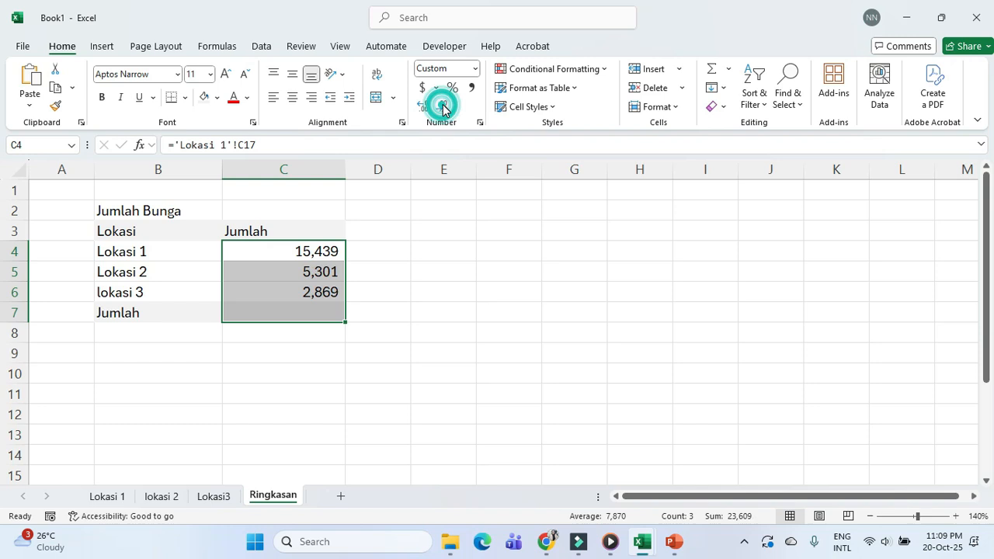
pyautogui.click(434, 313)
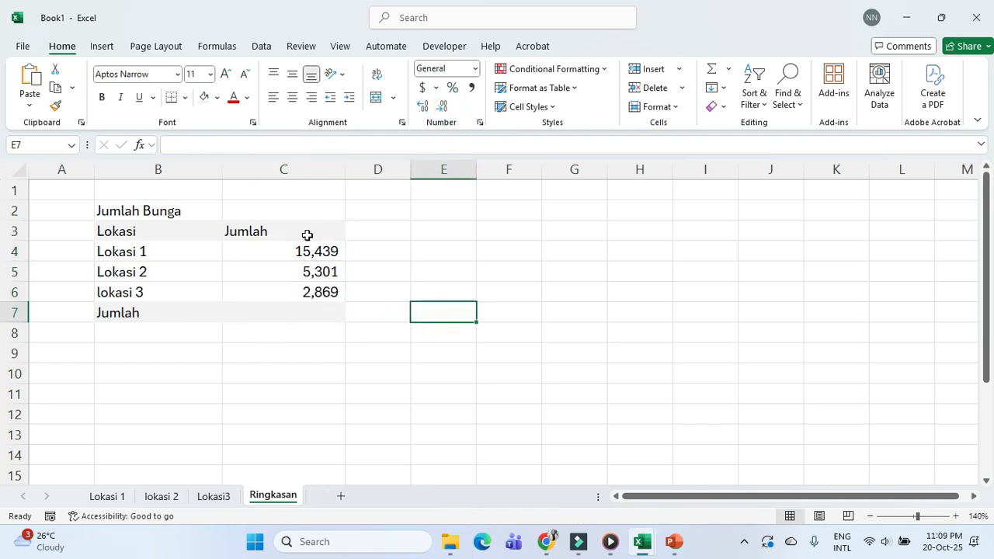
# Step: Add up the three location amounts in C7 with =SUM(C4:C6)
pyautogui.click(284, 313)
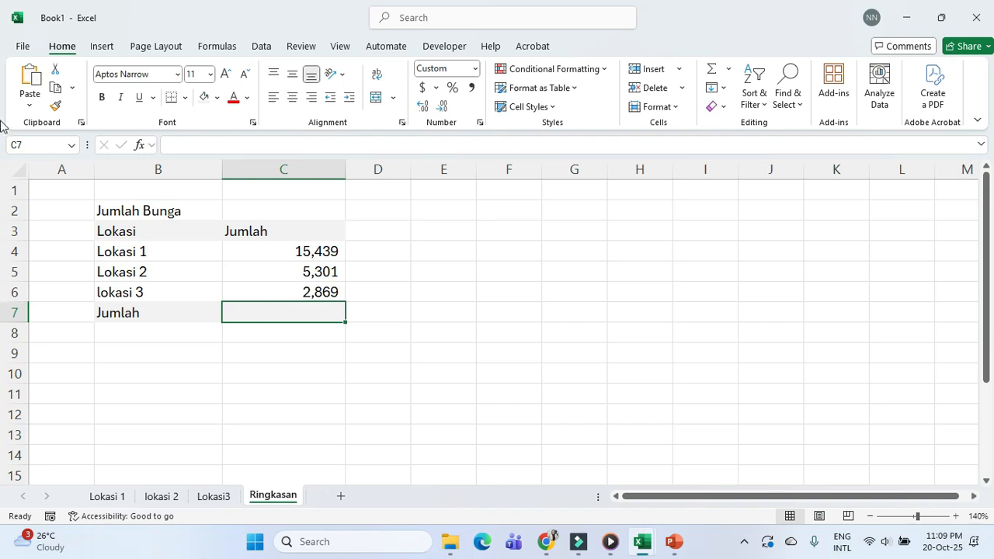
pyautogui.click(730, 69)
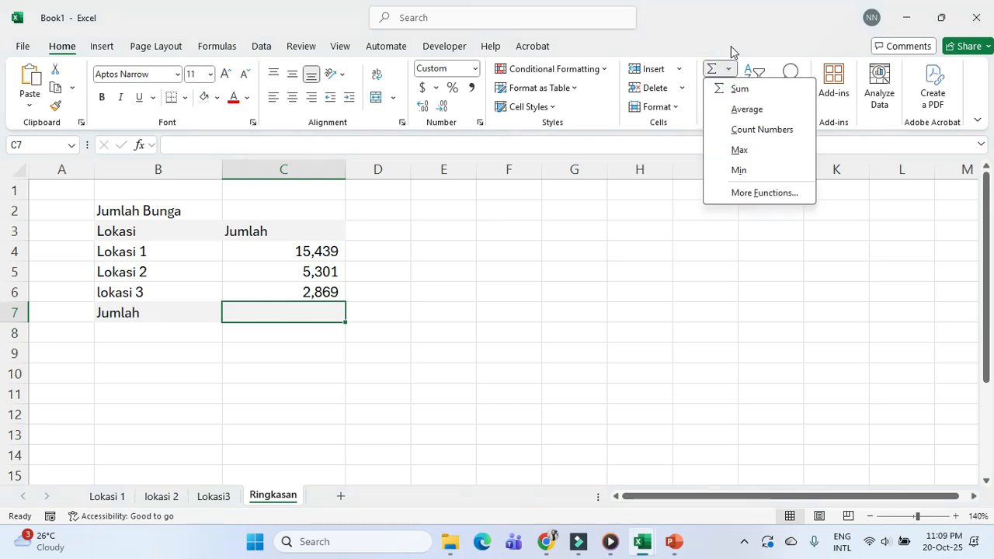
pyautogui.click(728, 91)
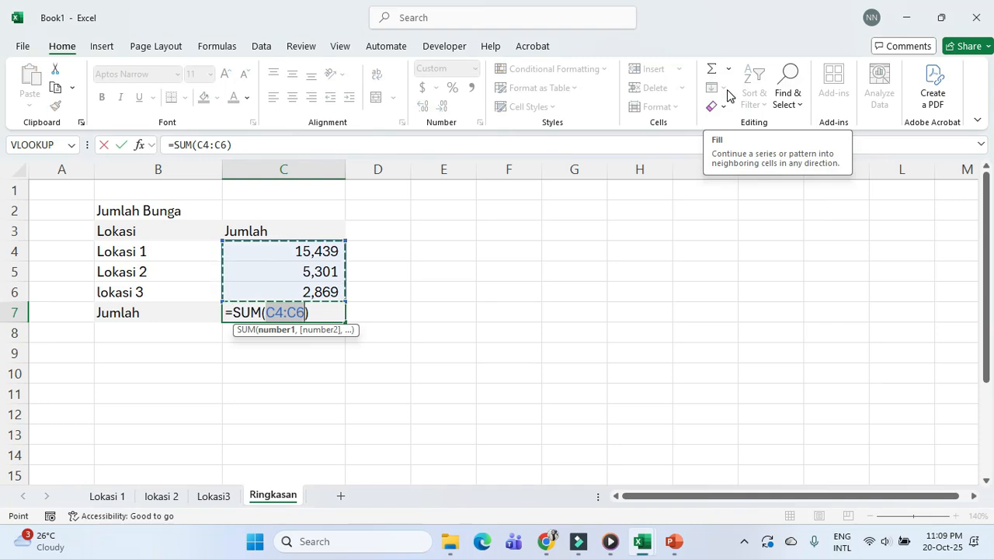
pyautogui.press('Return')
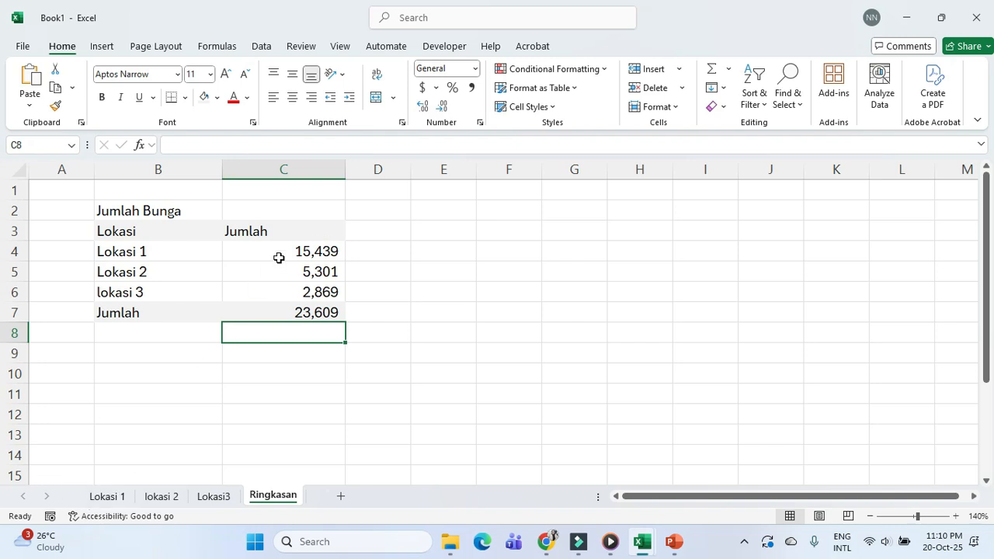
# Step: On the Lokasi 1 sheet, set the Melur amount in C10 to 150 and the mawar amount in C14 to 632
pyautogui.click(319, 315)
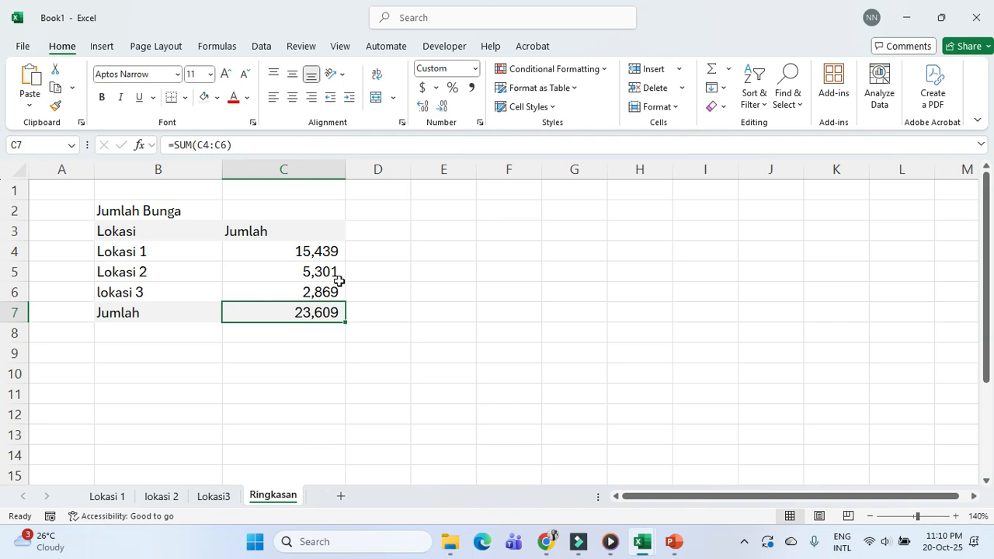
pyautogui.click(318, 247)
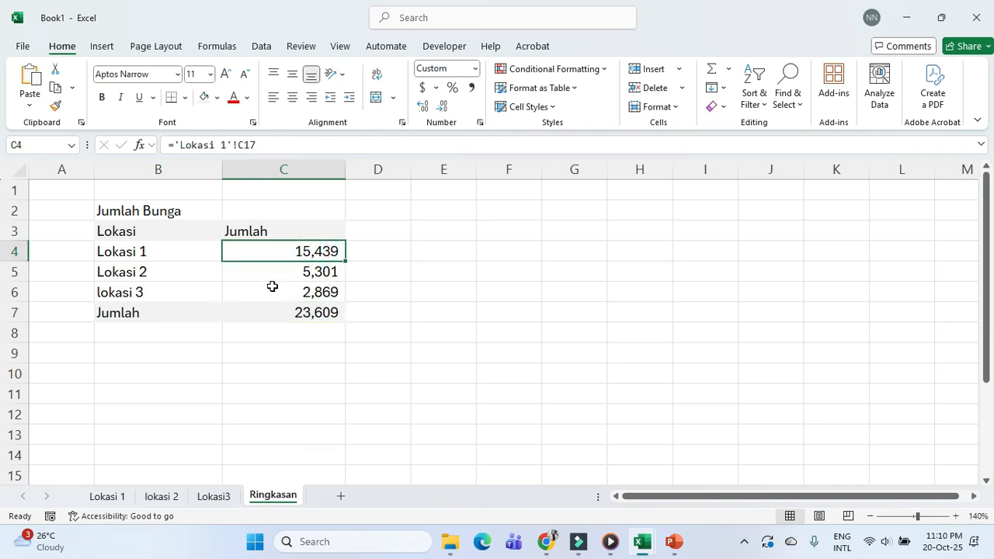
pyautogui.click(105, 497)
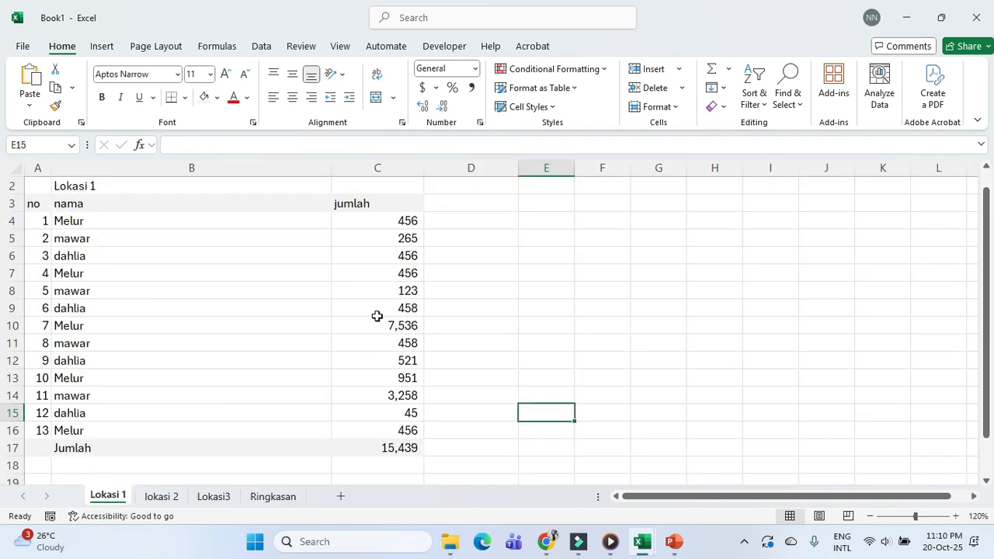
pyautogui.click(409, 324)
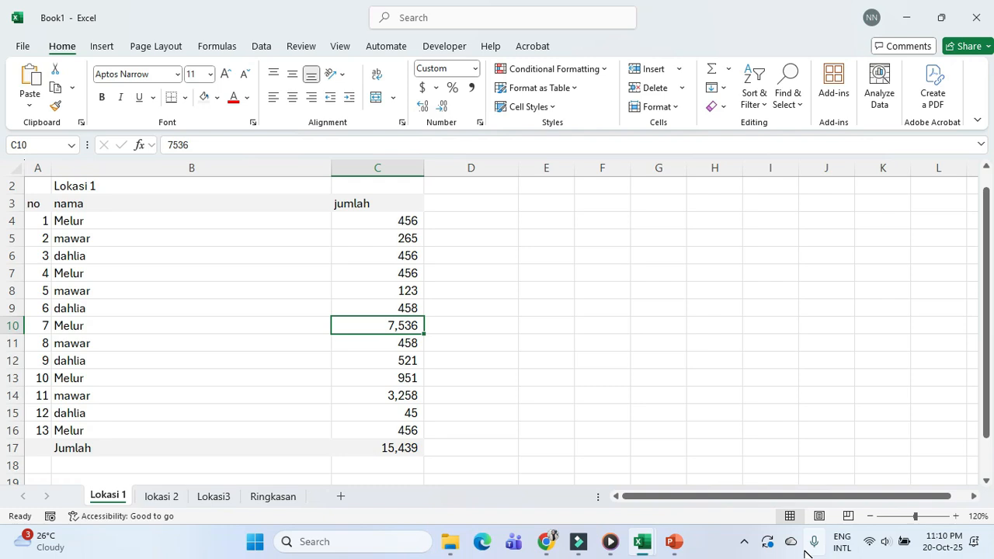
pyautogui.write('150')
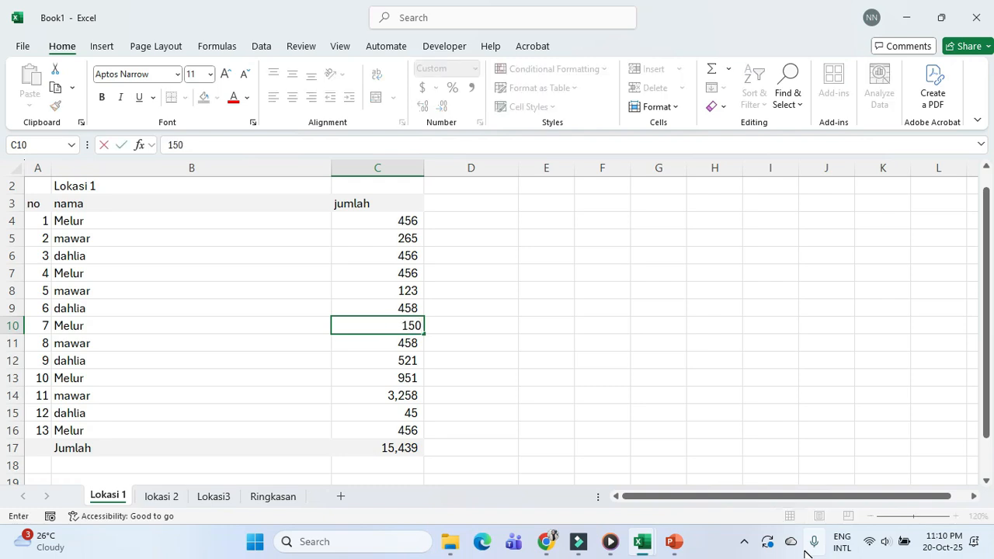
pyautogui.press('Return')
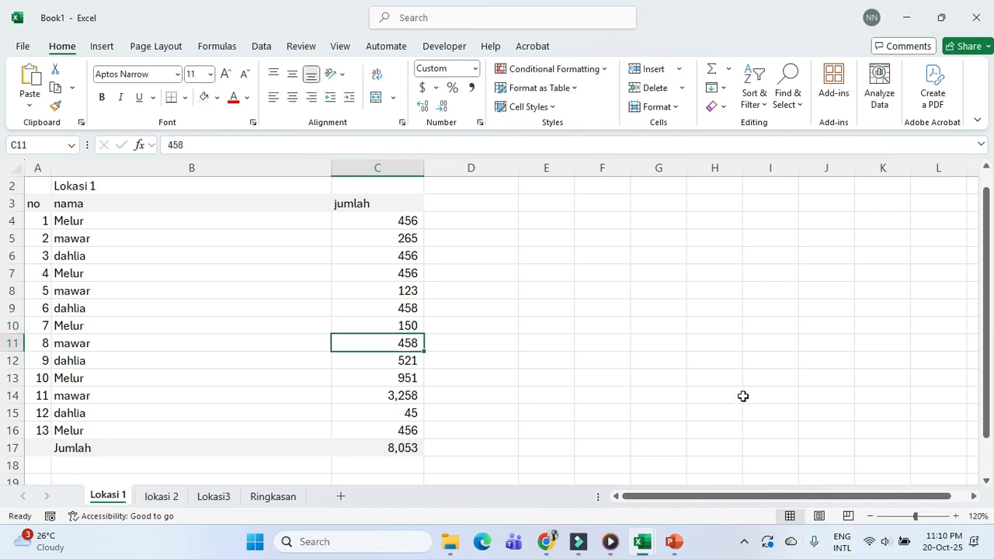
pyautogui.click(409, 396)
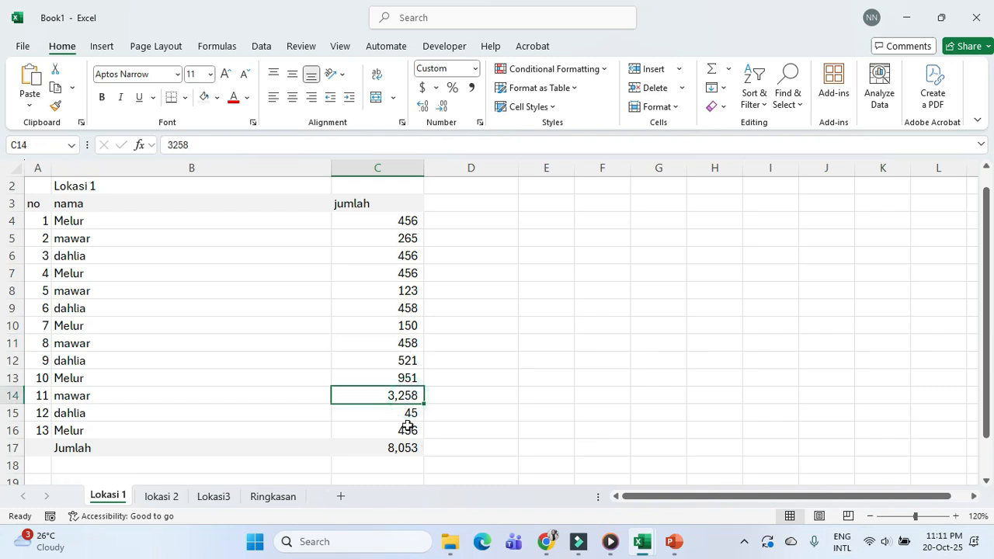
pyautogui.write('632')
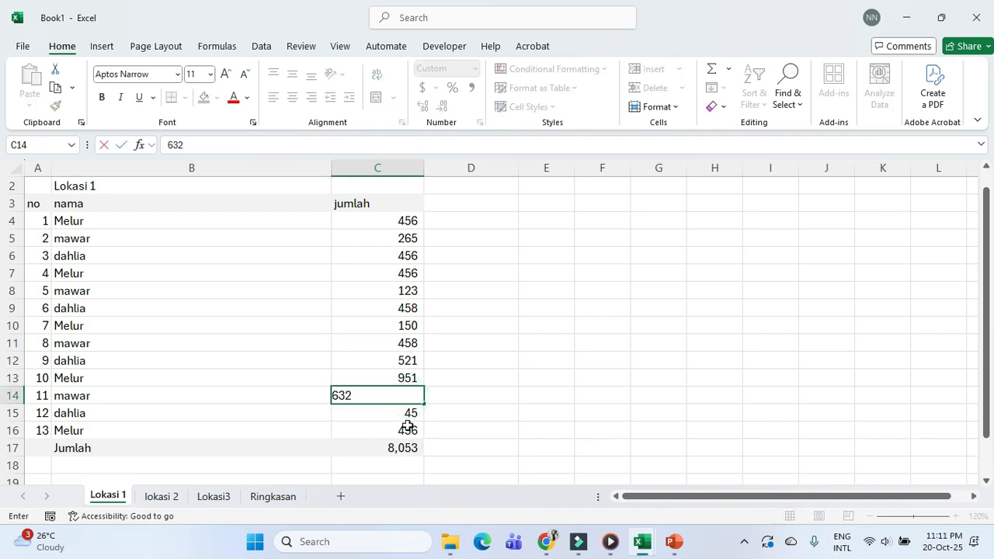
pyautogui.press('Return')
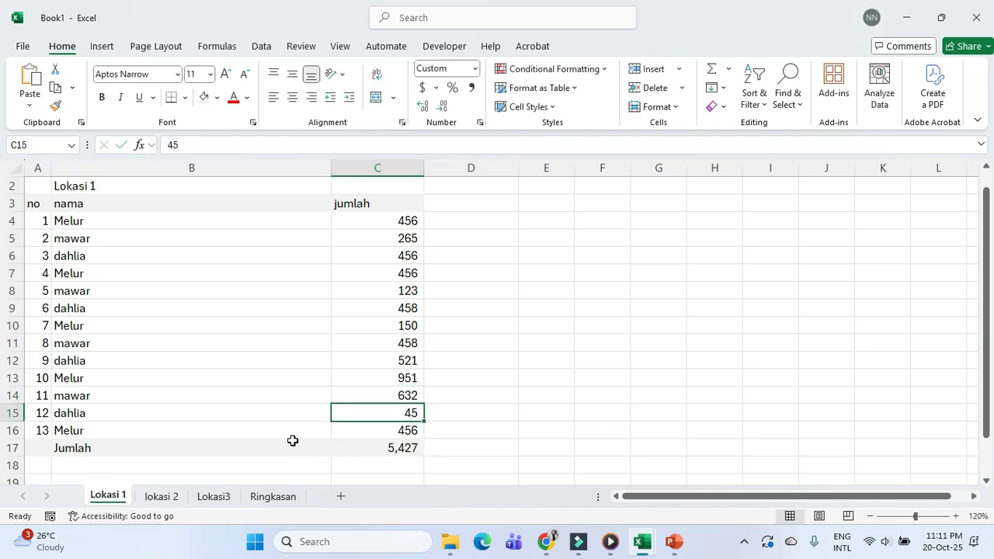
# Step: Compare the Lokasi 1 amount on the Ringkasan sheet with the total on the Lokasi 1 sheet
pyautogui.click(272, 497)
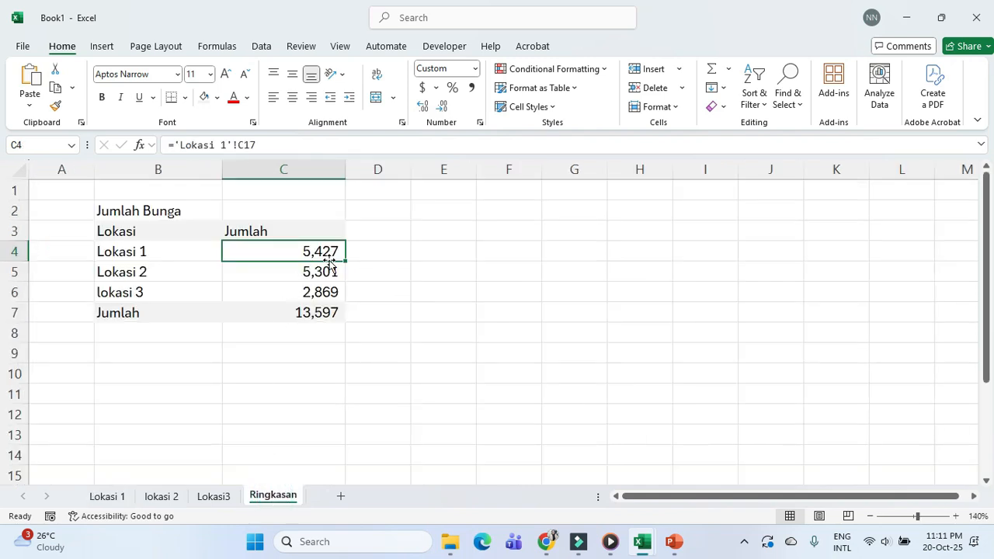
pyautogui.click(98, 496)
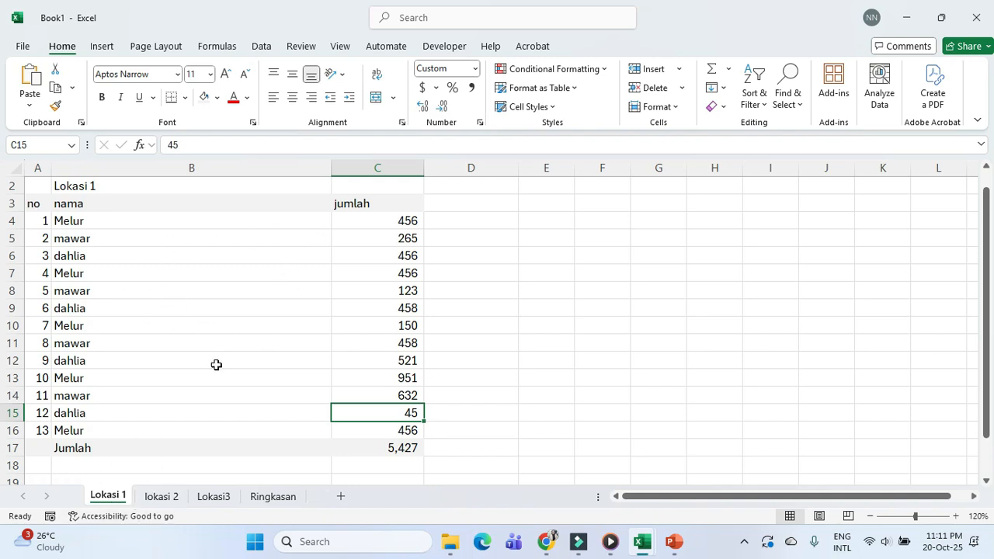
pyautogui.click(273, 497)
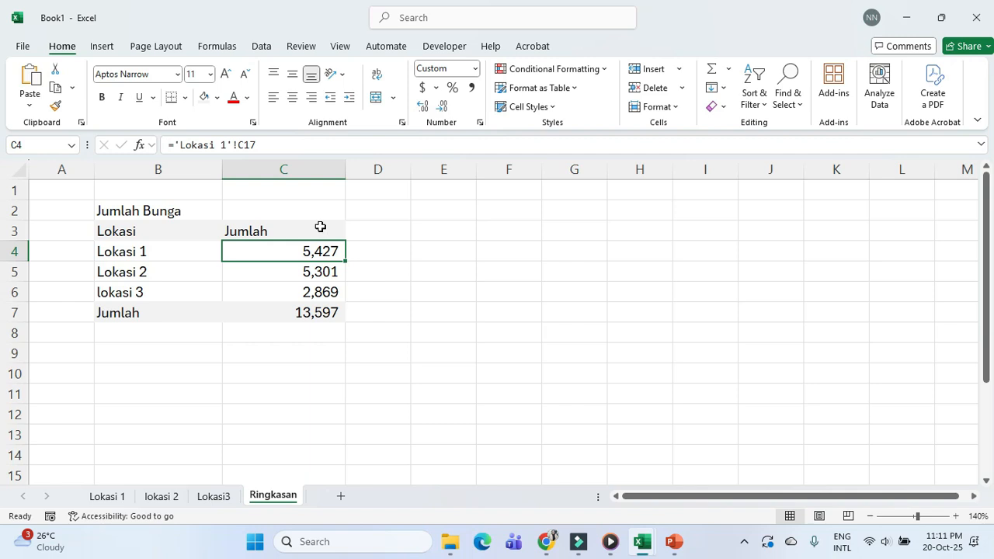
# Step: On the lokasi 2 sheet, set the mawar amount in C5 to 5
pyautogui.click(167, 499)
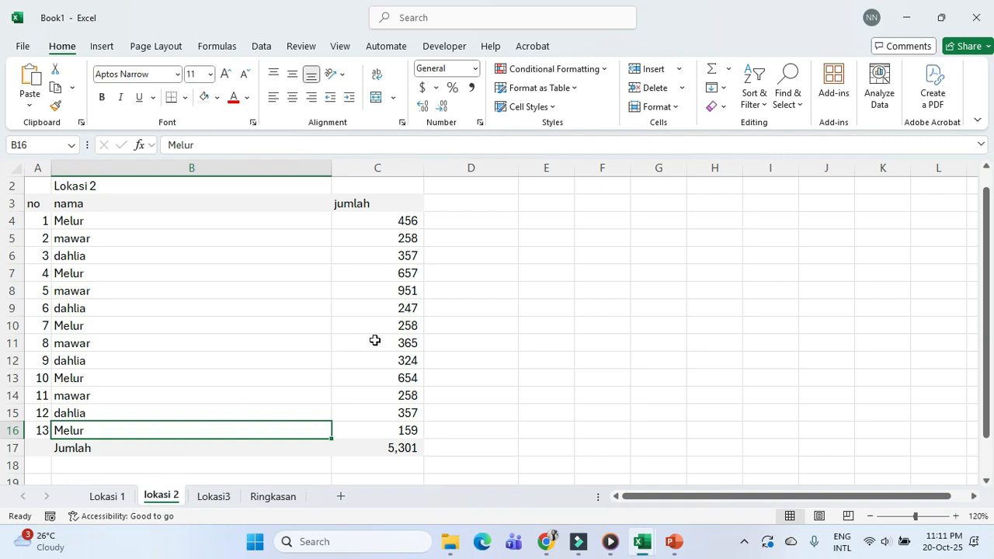
pyautogui.click(414, 238)
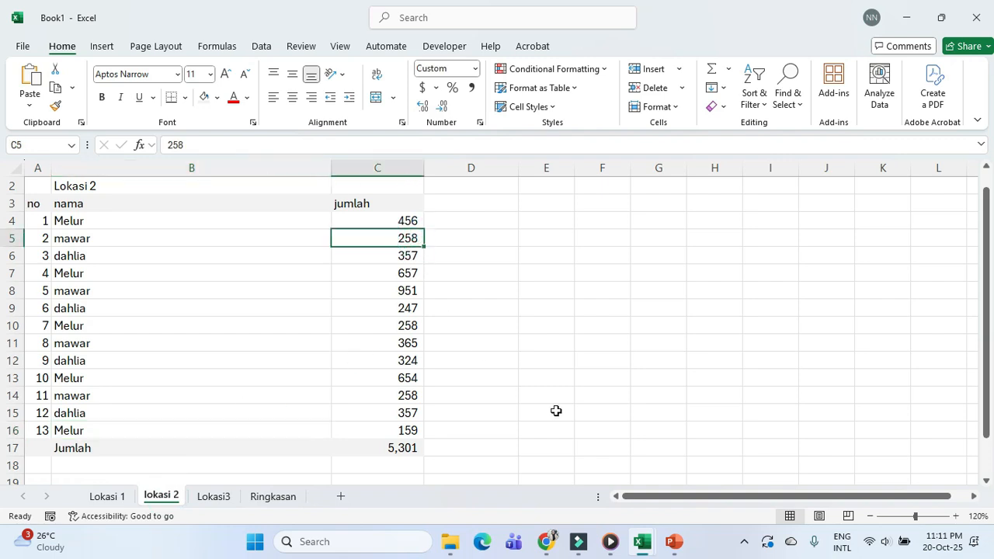
pyautogui.write('5')
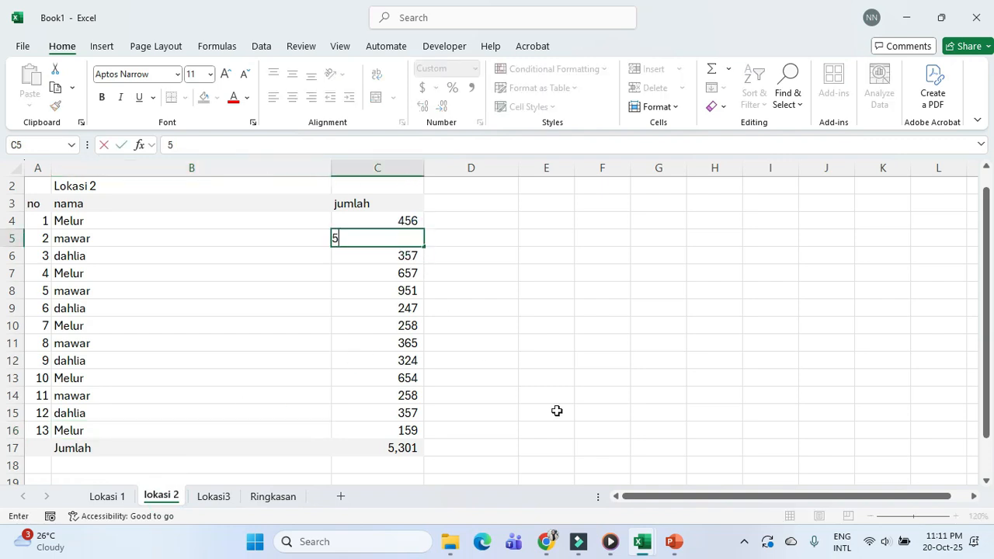
pyautogui.press('Return')
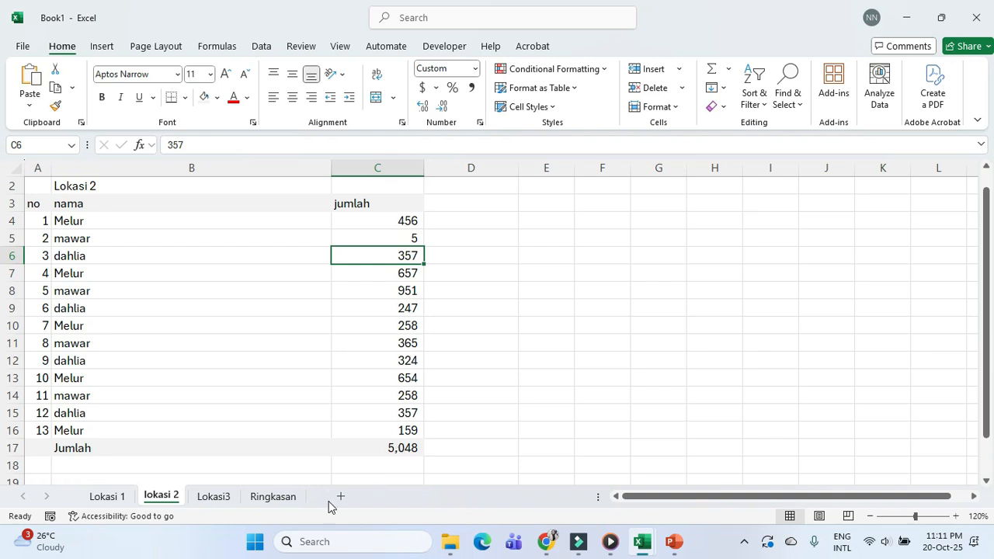
# Step: Check the linked amounts for Lokasi 2 and lokasi 3 in C5 and C6 of the Ringkasan sheet
pyautogui.click(284, 502)
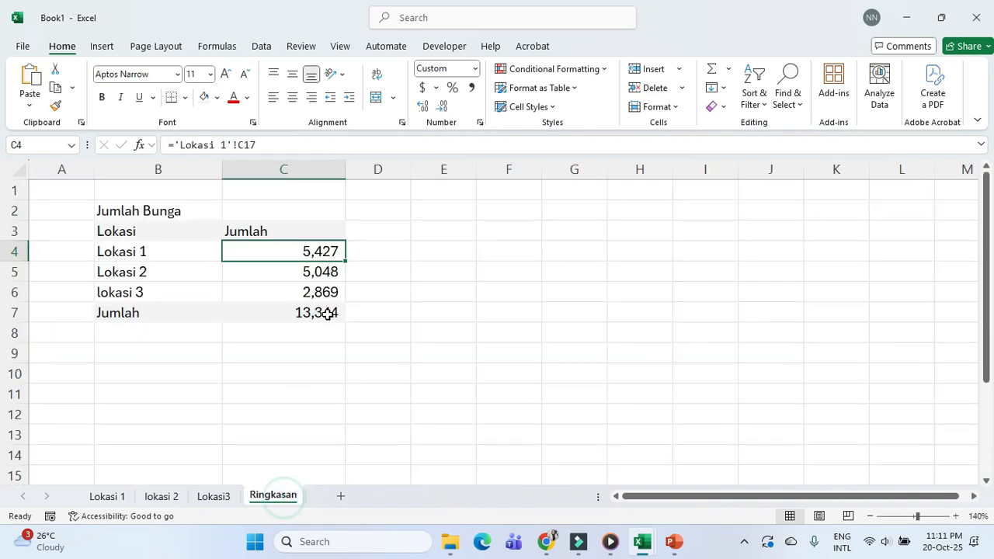
pyautogui.click(323, 271)
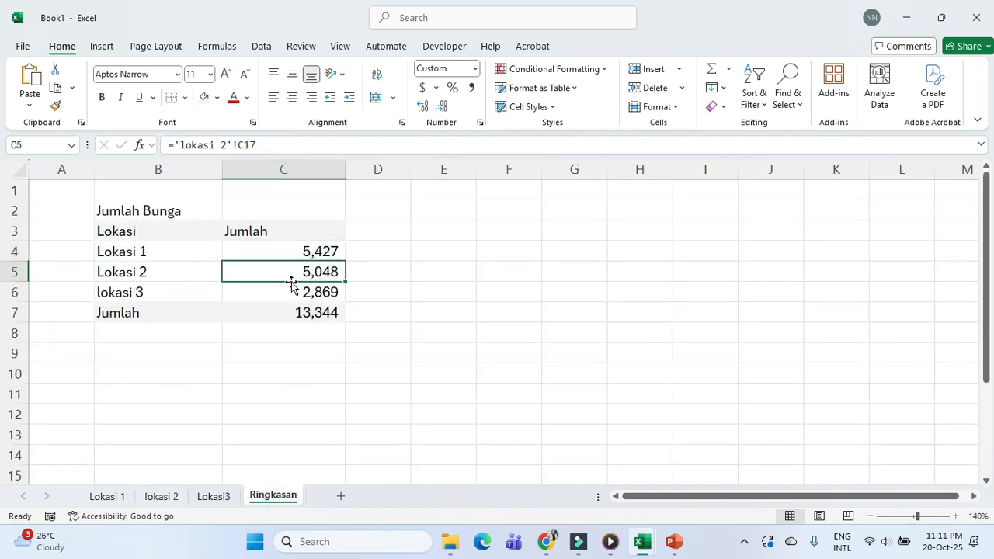
pyautogui.click(318, 292)
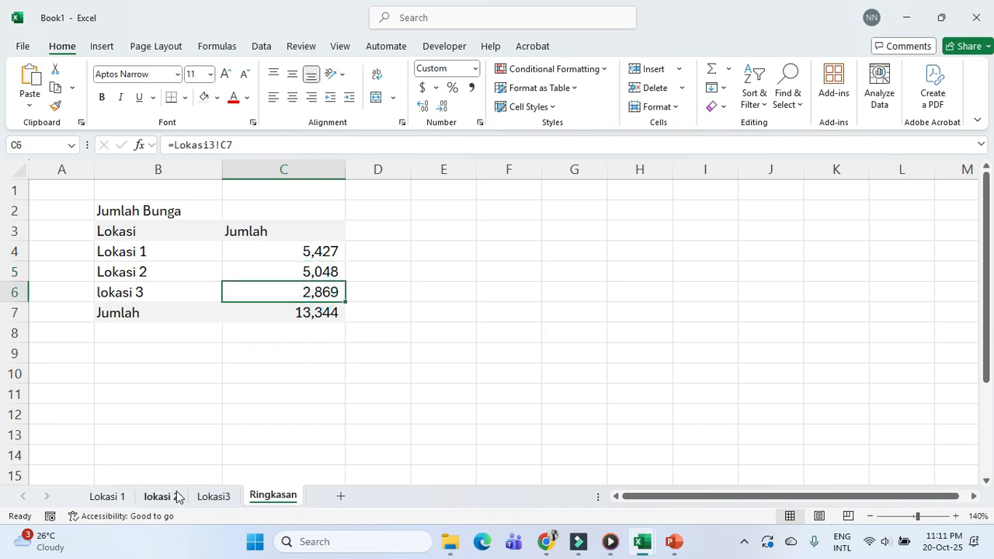
# Step: On the Lokasi3 sheet, set the okid amount in C3 to 1000
pyautogui.click(215, 496)
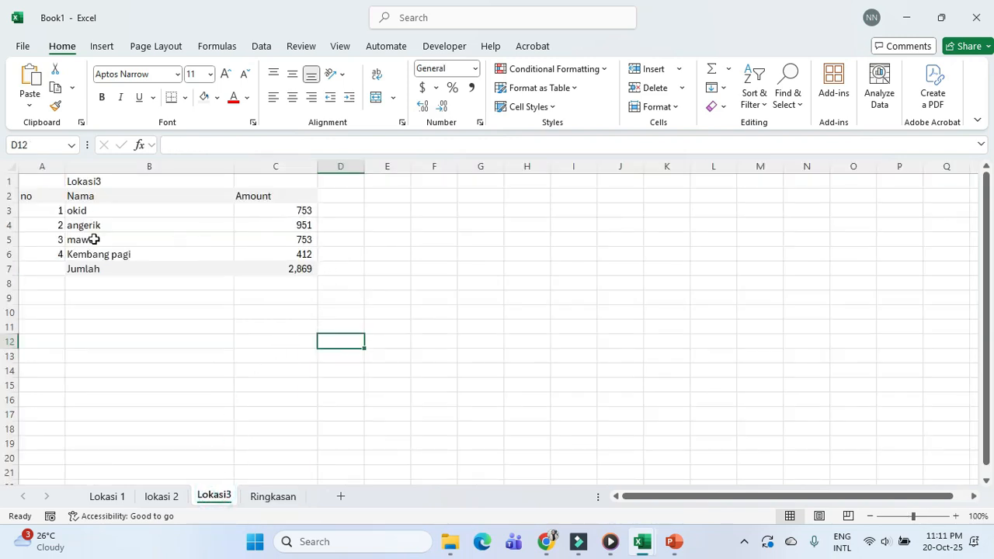
pyautogui.click(287, 216)
pyautogui.write('1000')
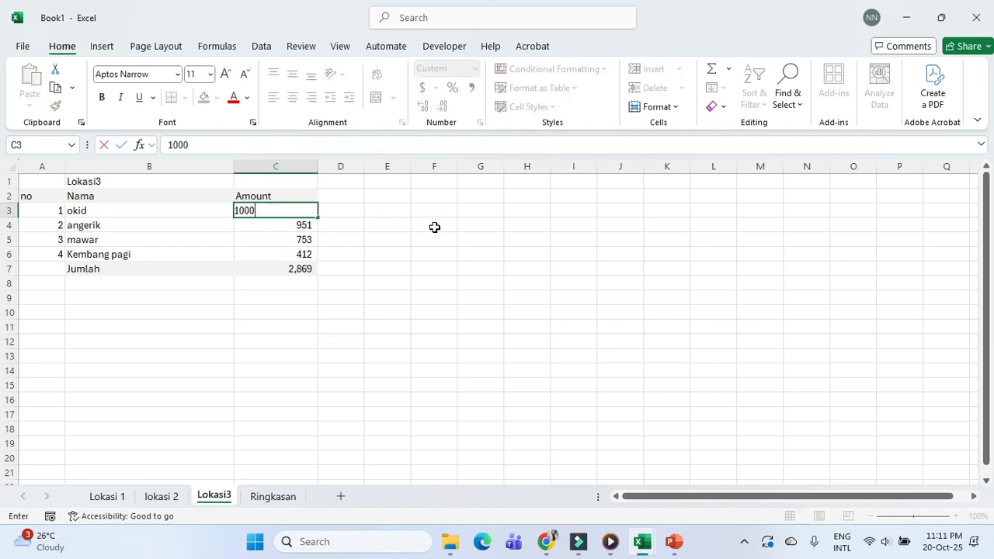
pyautogui.press('Return')
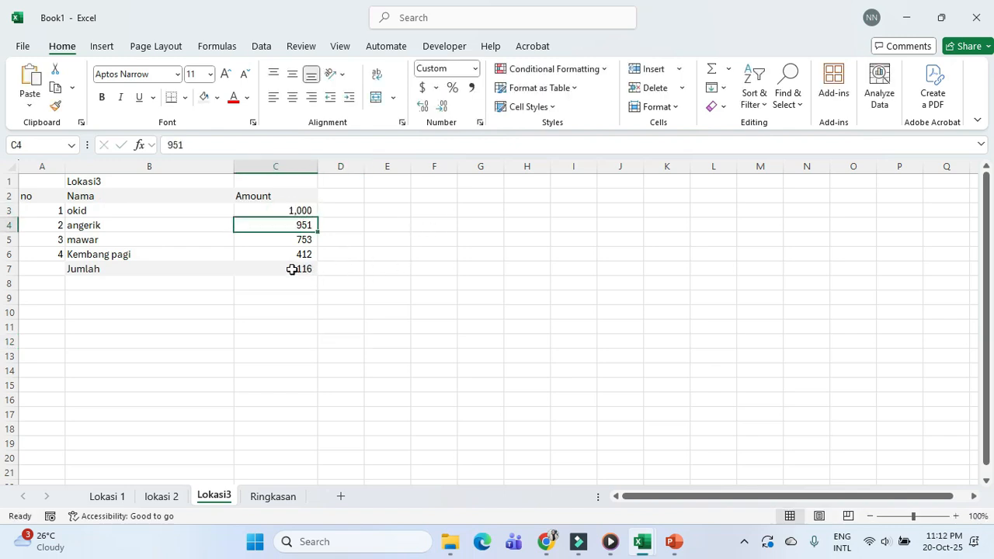
# Step: Compare the lokasi 3 amount on the Ringkasan sheet with the total on the Lokasi3 sheet
pyautogui.click(273, 496)
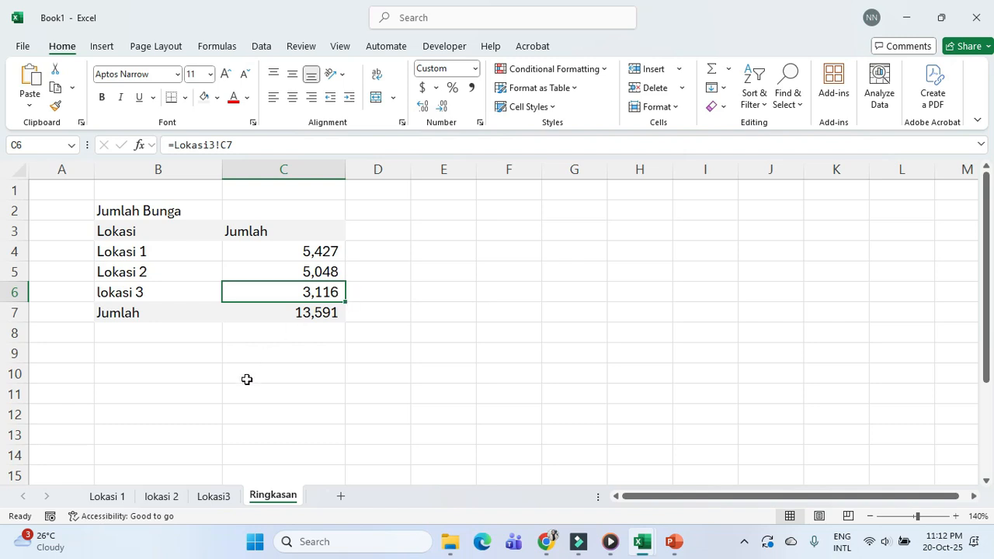
pyautogui.click(219, 498)
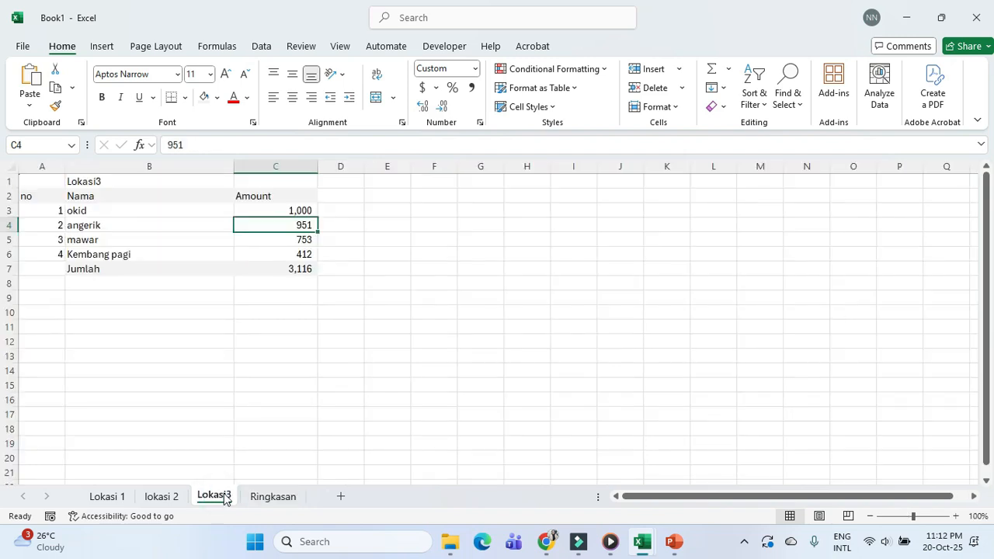
pyautogui.click(268, 496)
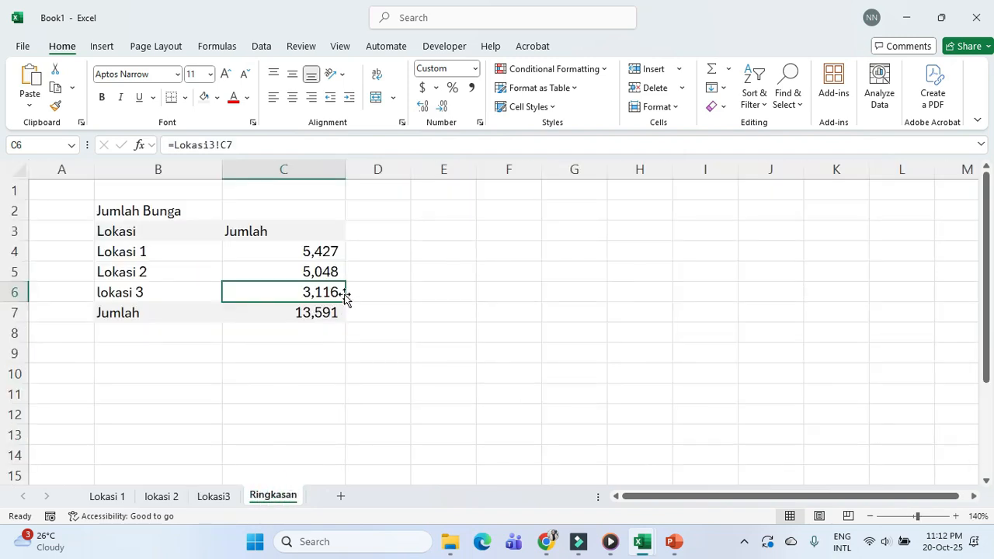
pyautogui.click(221, 497)
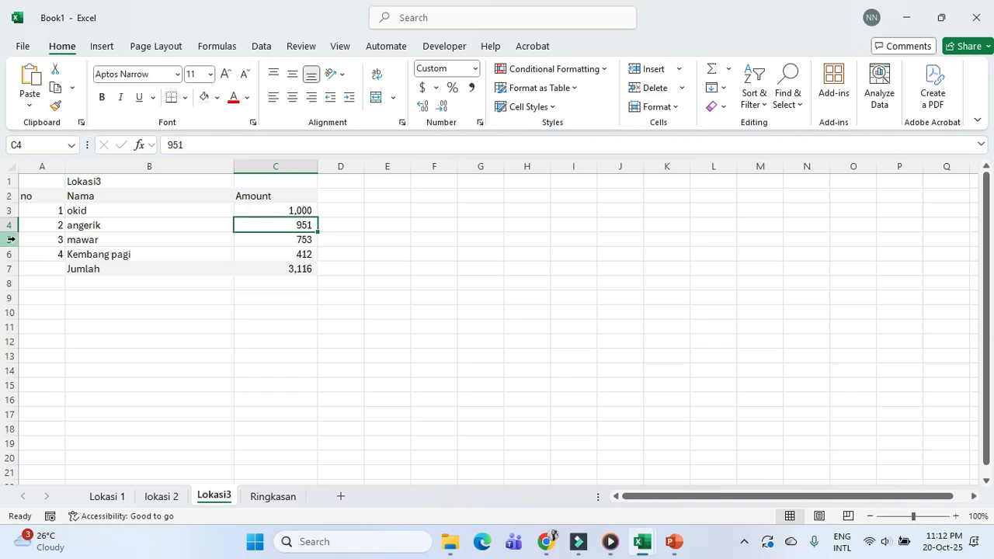
pyautogui.moveTo(10, 240); pyautogui.dragTo(11, 242)
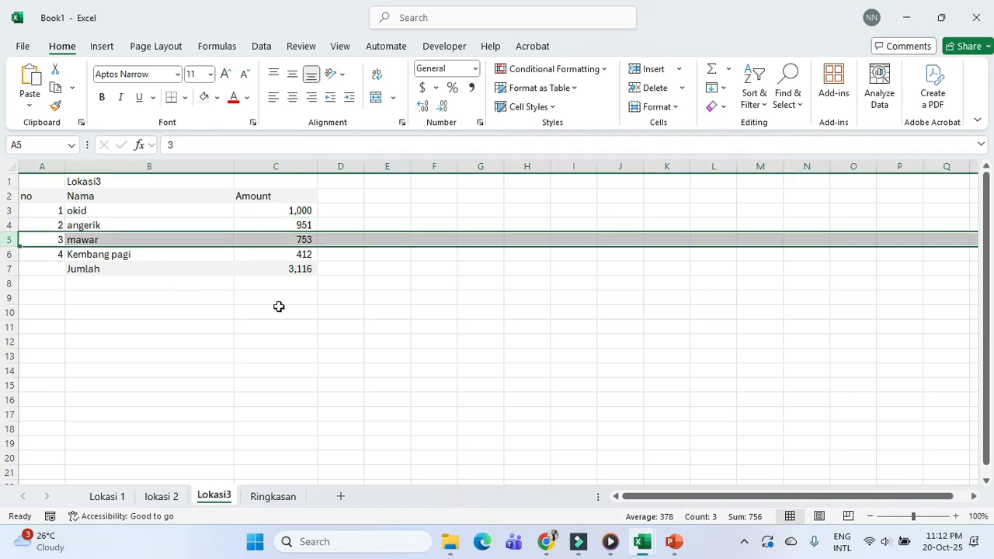
pyautogui.click(353, 255)
pyautogui.click(275, 296)
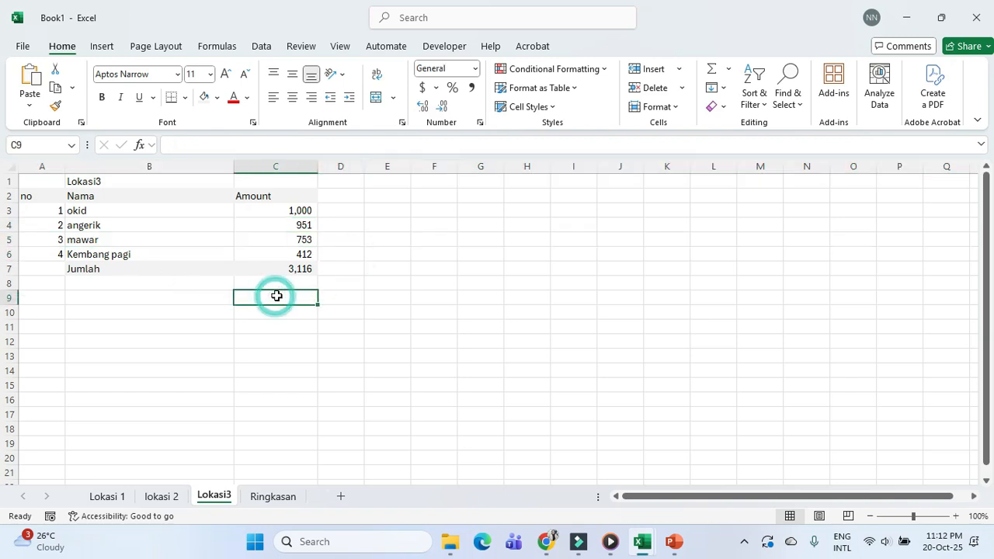
pyautogui.moveTo(300, 282); pyautogui.dragTo(299, 400)
pyautogui.moveTo(304, 269); pyautogui.dragTo(104, 267)
pyautogui.click(433, 411)
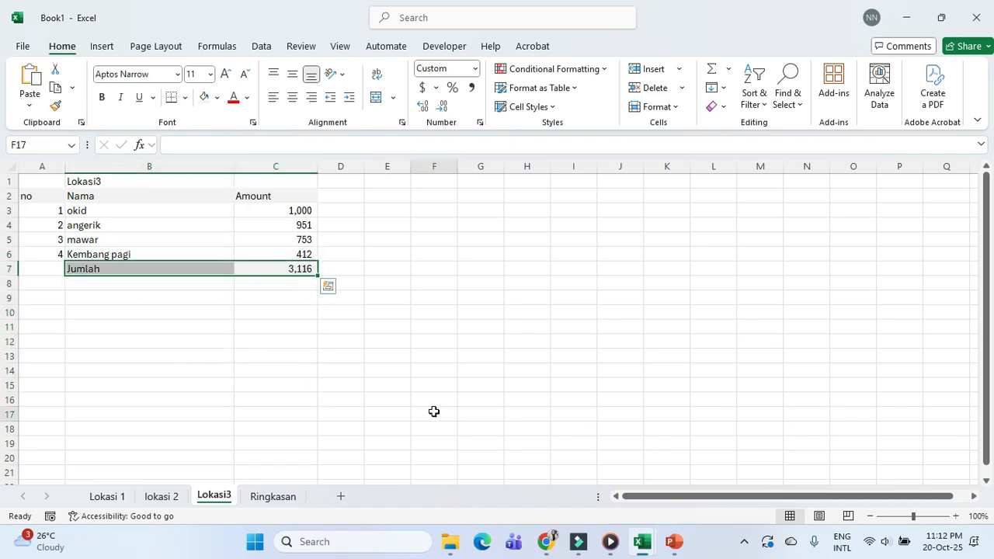
# Step: Insert an empty row above the mawar row (row 5) of the Lokasi3 sheet
pyautogui.click(11, 239)
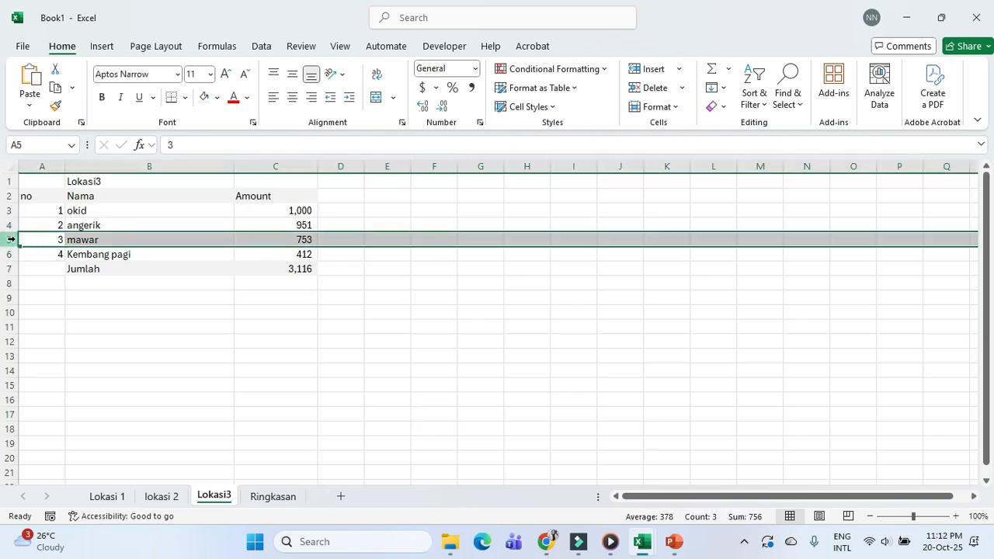
pyautogui.moveTo(7, 240); pyautogui.dragTo(11, 239)
pyautogui.click(11, 239)
pyautogui.rightClick(11, 239)
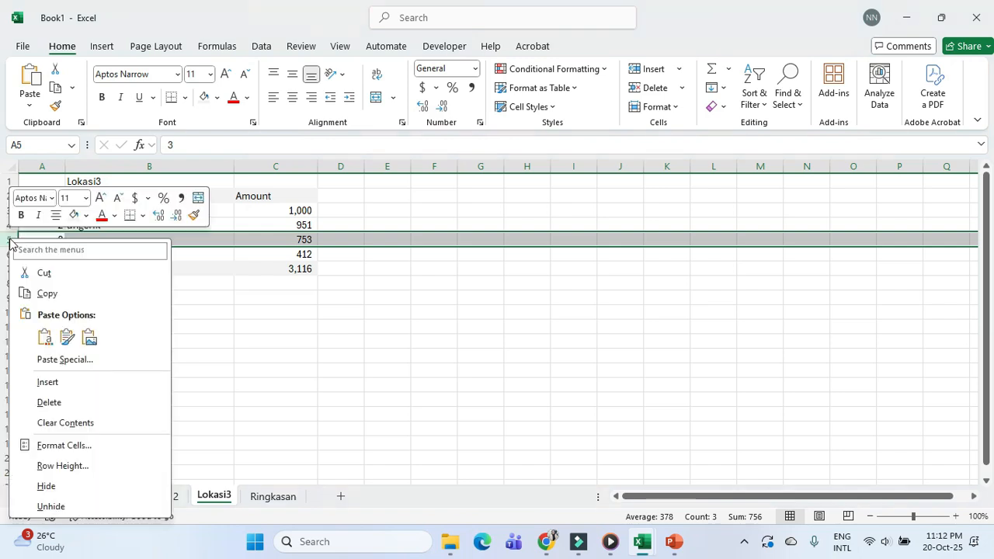
pyautogui.click(48, 382)
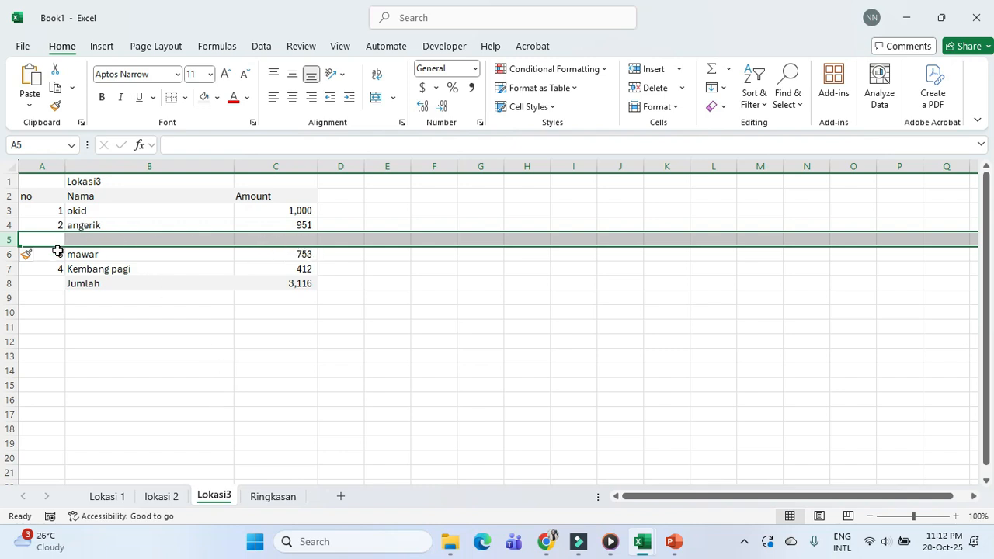
# Step: Insert an empty row above the Jumlah row (row 8) of the Lokasi3 sheet
pyautogui.click(11, 283)
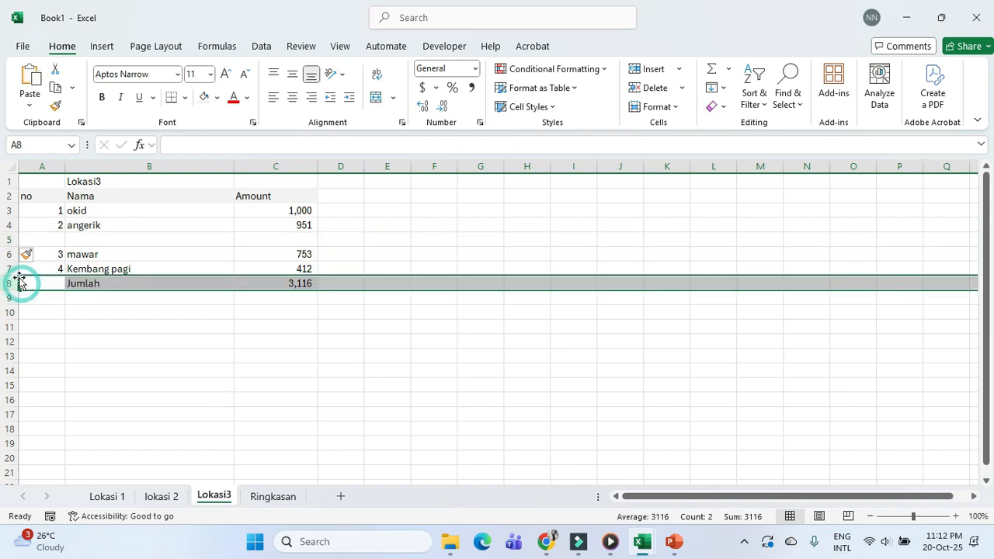
pyautogui.rightClick(11, 283)
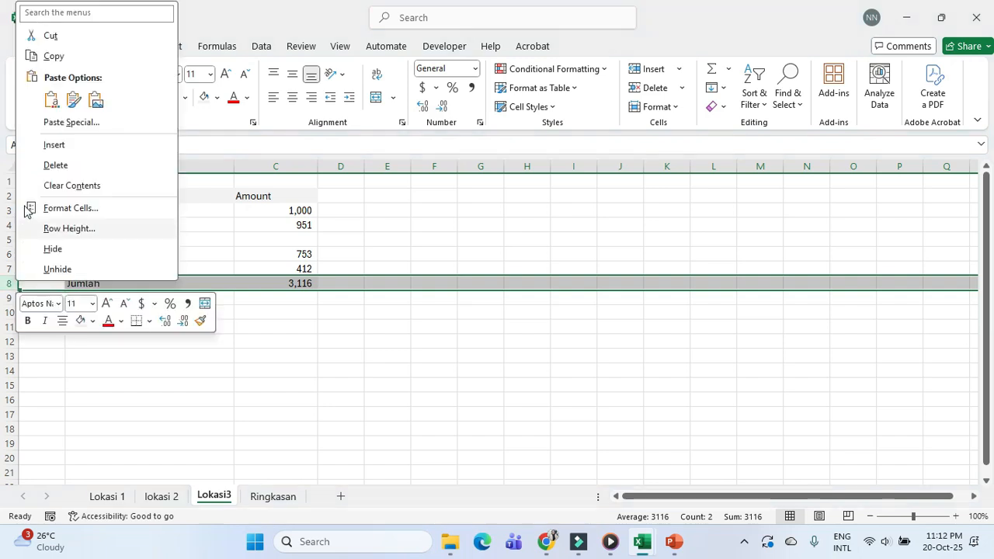
pyautogui.click(73, 145)
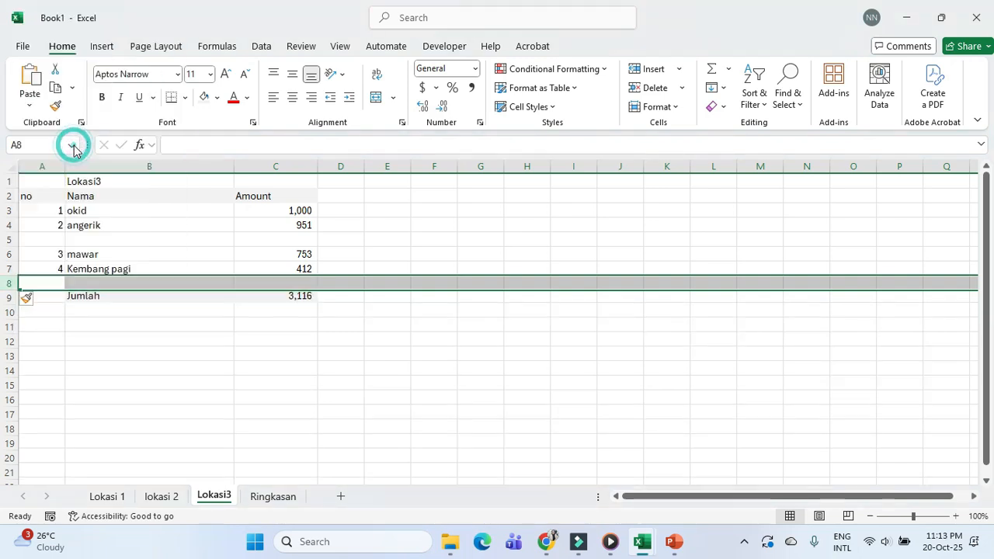
# Step: Examine which cells the SUM formula in the Jumlah cell C9 of the Lokasi3 sheet covers
pyautogui.click(296, 296)
pyautogui.click(250, 144)
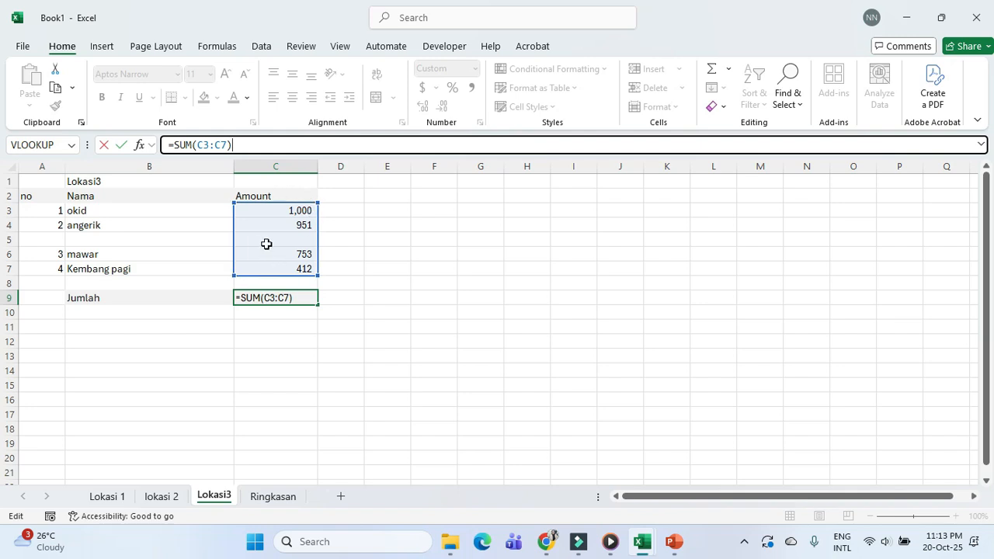
pyautogui.moveTo(303, 267); pyautogui.dragTo(267, 207)
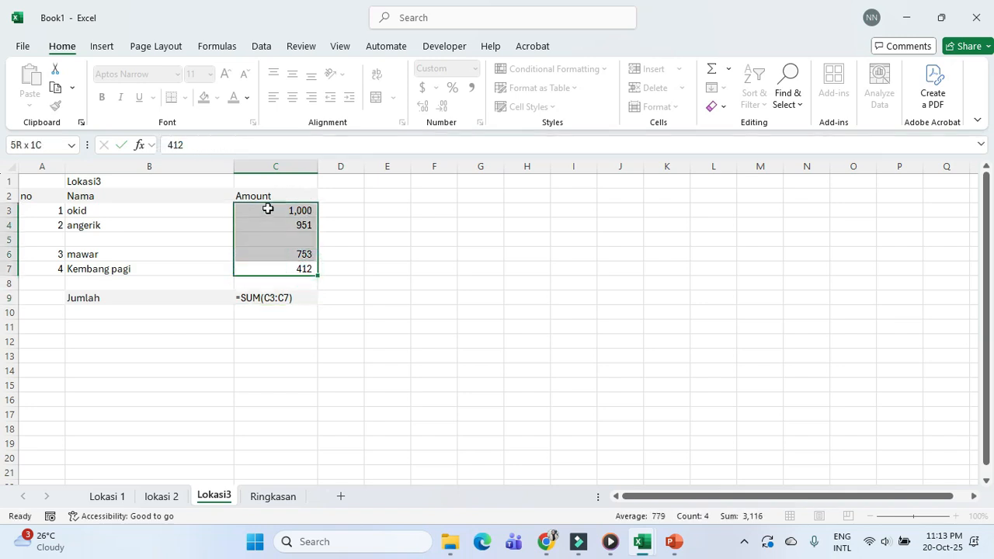
pyautogui.click(285, 282)
pyautogui.click(295, 296)
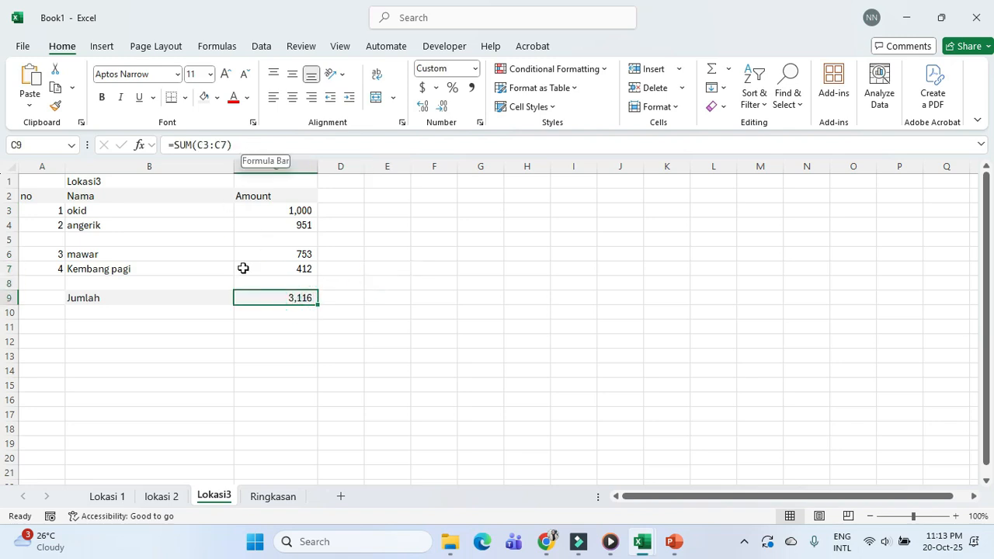
pyautogui.click(255, 145)
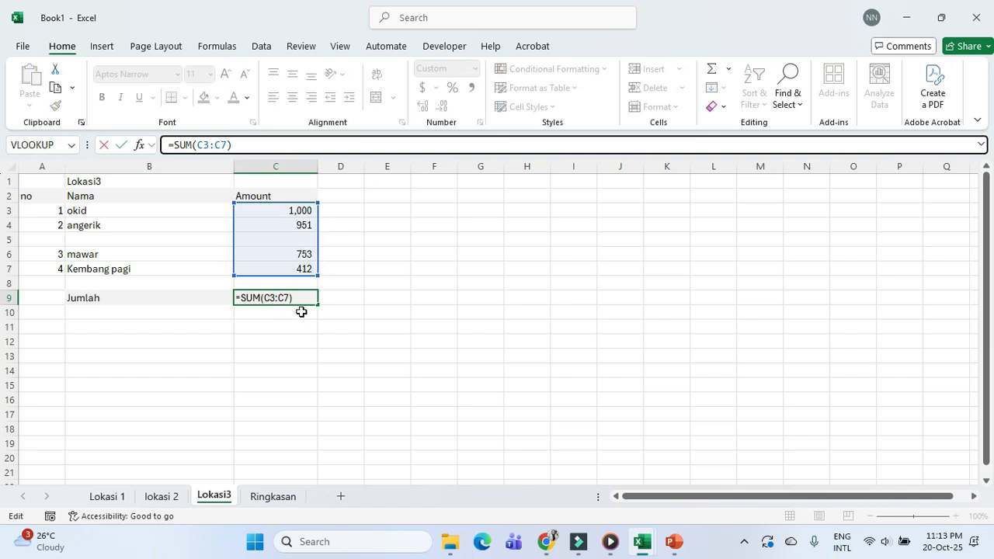
pyautogui.click(349, 264)
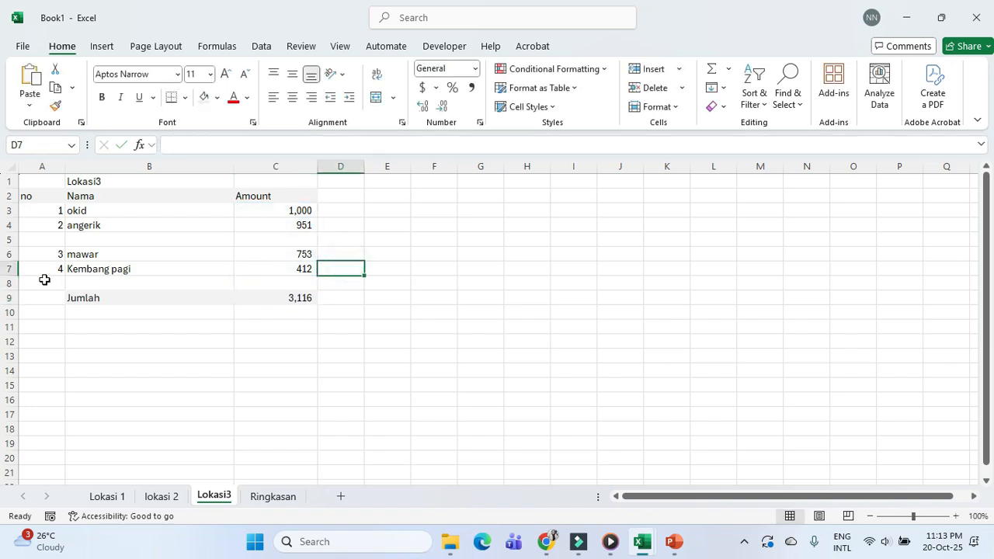
# Step: Delete the empty row 8 above the Jumlah row of the Lokasi3 sheet
pyautogui.click(11, 284)
pyautogui.rightClick(11, 284)
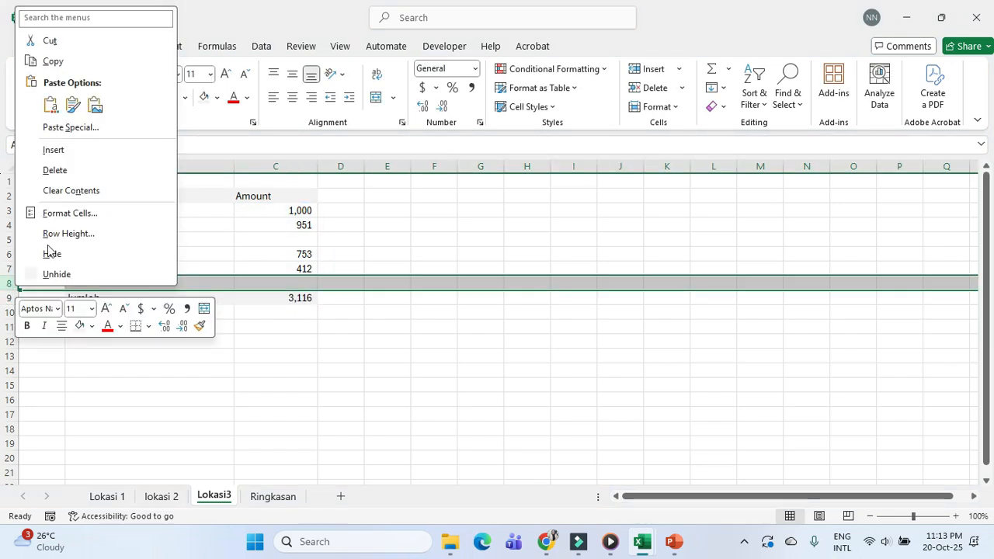
pyautogui.click(74, 169)
pyautogui.moveTo(295, 239); pyautogui.dragTo(264, 239)
pyautogui.click(52, 268)
pyautogui.moveTo(80, 254); pyautogui.dragTo(262, 250)
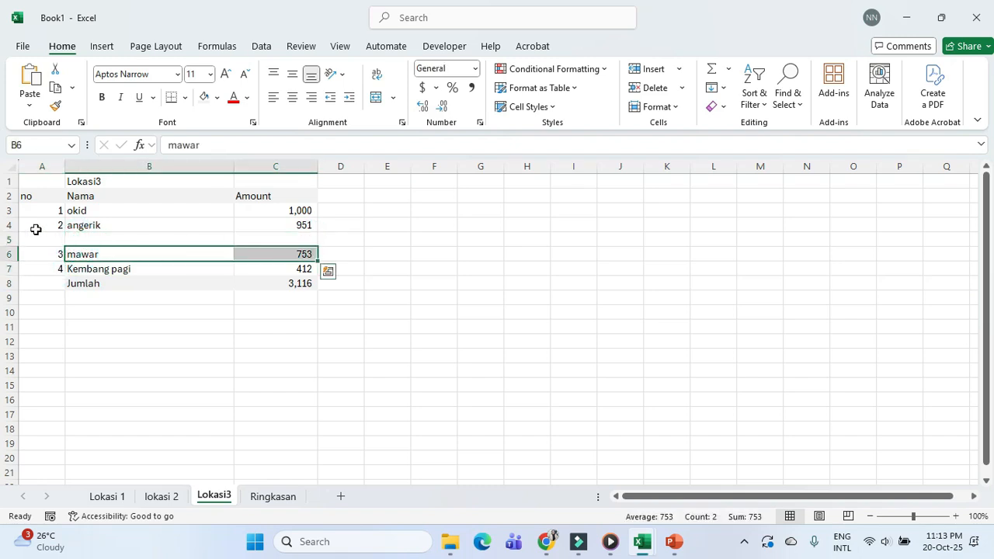
# Step: Insert nine empty rows at rows 5 to 13 of the Lokasi3 sheet, between angerik and mawar
pyautogui.click(9, 242)
pyautogui.moveTo(9, 242); pyautogui.dragTo(21, 286)
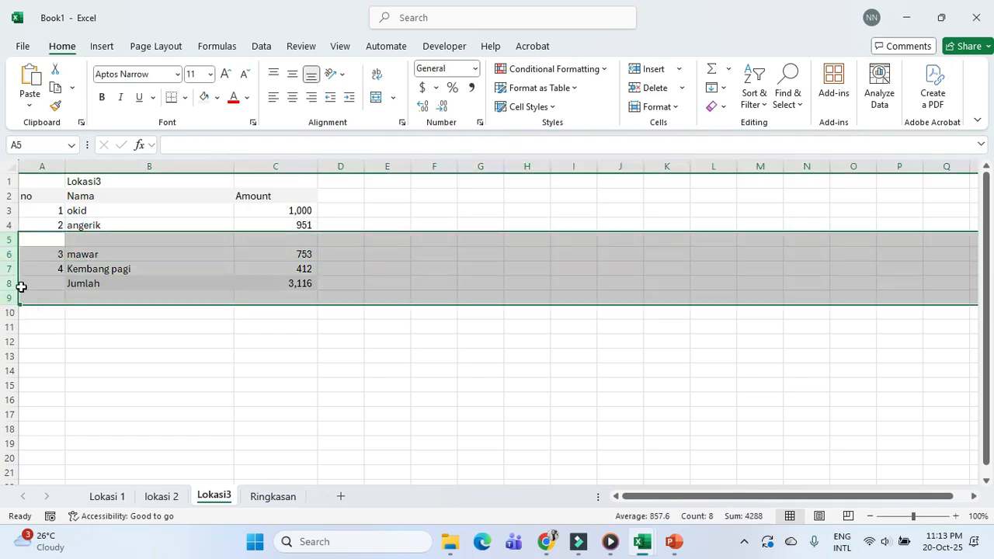
pyautogui.click(339, 314)
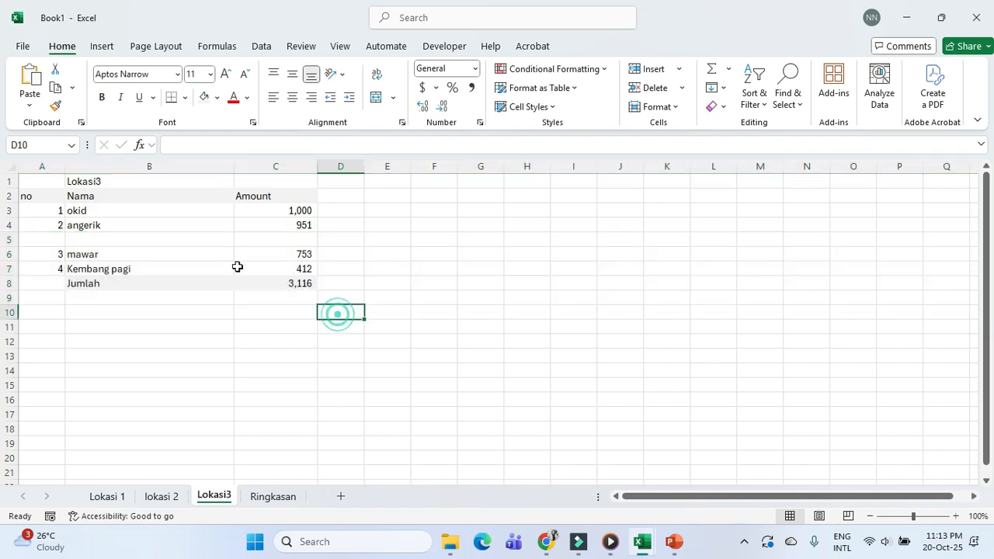
pyautogui.click(11, 240)
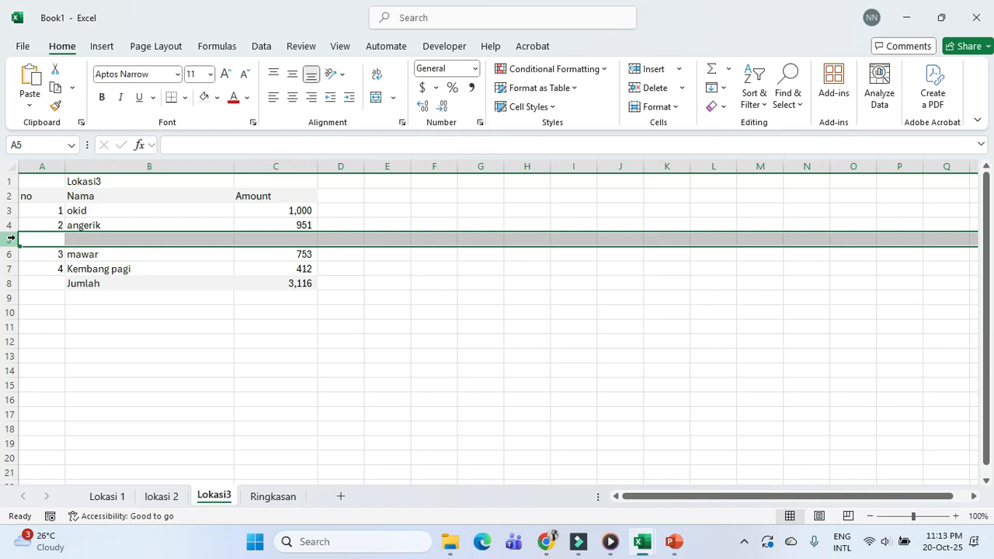
pyautogui.moveTo(11, 239); pyautogui.dragTo(22, 363)
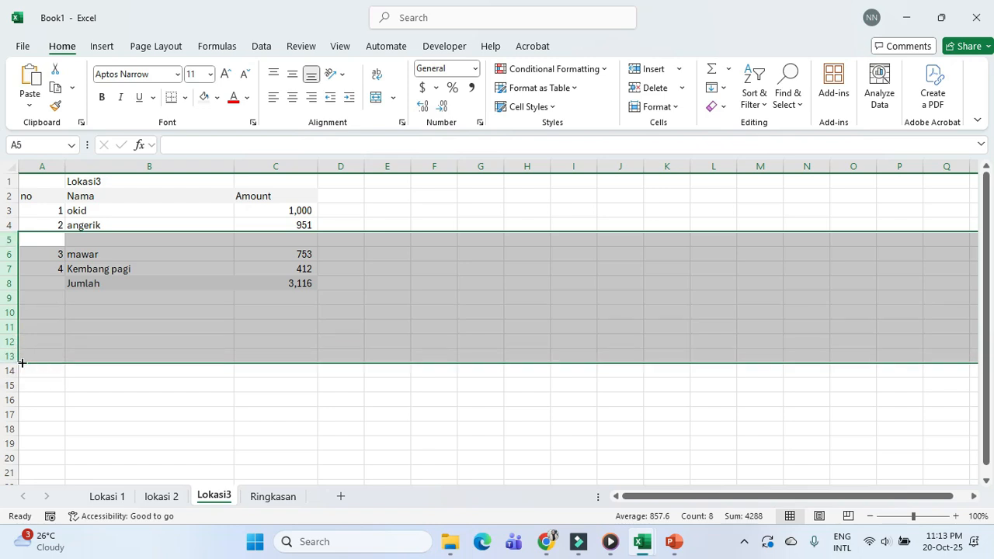
pyautogui.rightClick(21, 351)
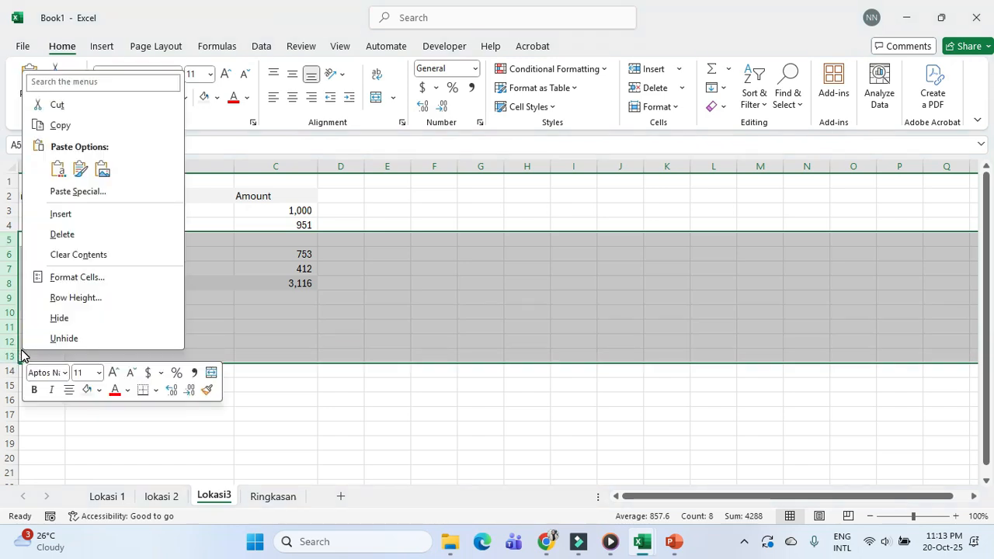
pyautogui.click(87, 214)
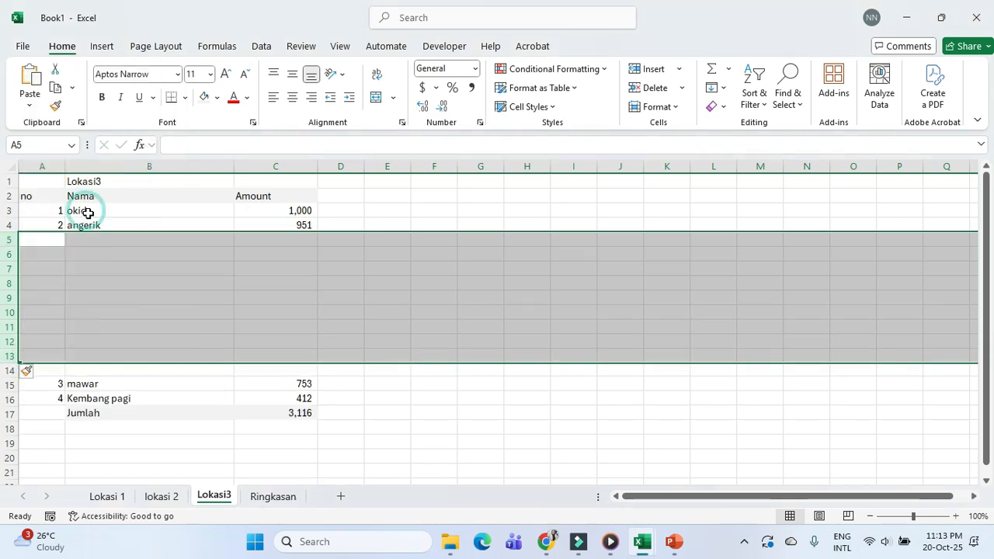
pyautogui.click(375, 342)
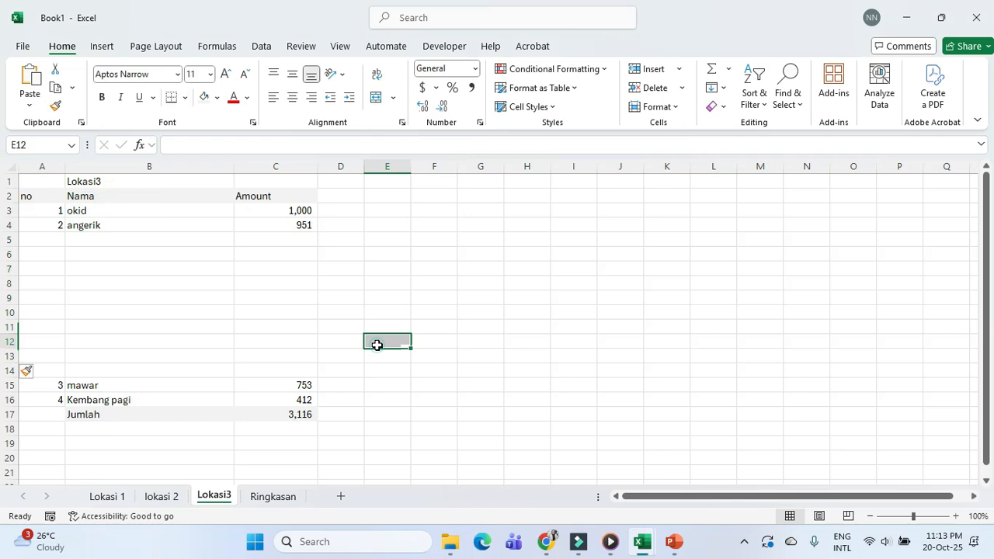
# Step: Fill the name angerik from B4 down to B15 and the amount 951 from C4 down to C14
pyautogui.click(146, 225)
pyautogui.moveTo(234, 233); pyautogui.dragTo(245, 393)
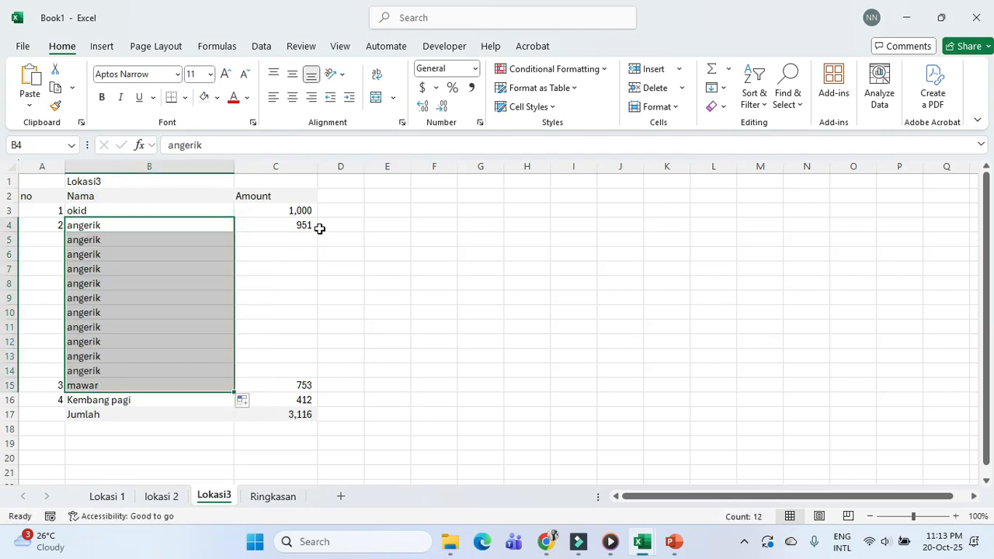
pyautogui.click(316, 225)
pyautogui.moveTo(318, 233); pyautogui.dragTo(314, 376)
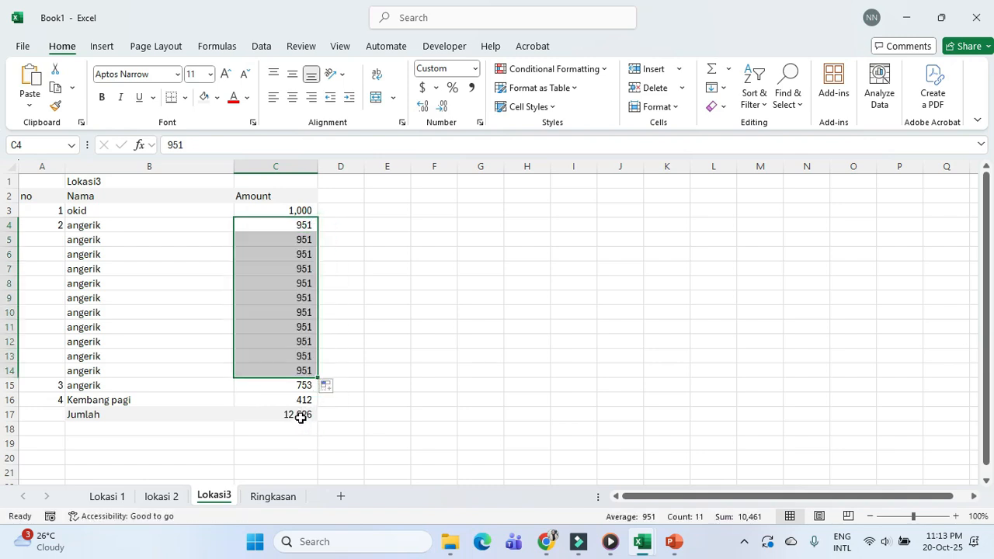
# Step: Compare the Jumlah total in C17 of the Lokasi3 sheet with the lokasi 3 amount on the Ringkasan sheet
pyautogui.click(299, 414)
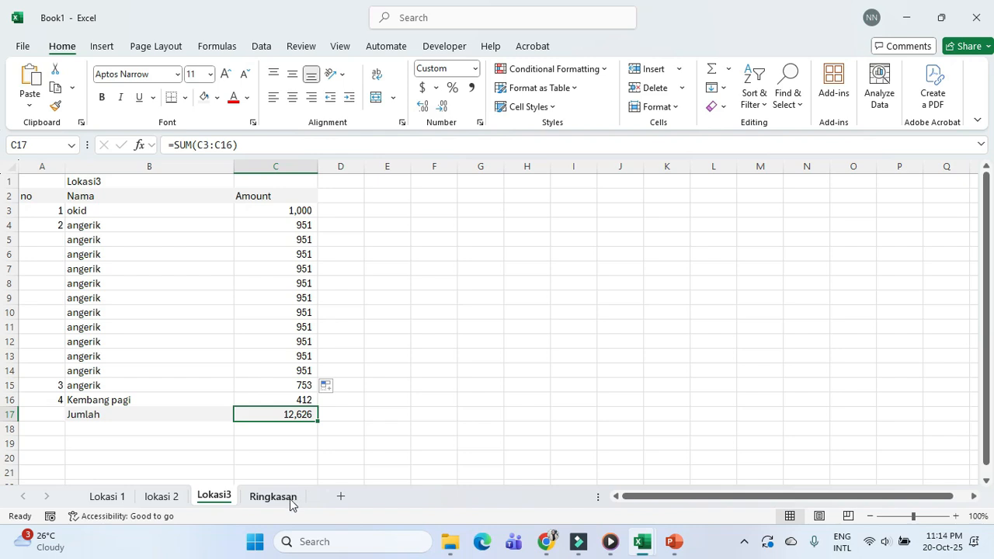
pyautogui.click(273, 497)
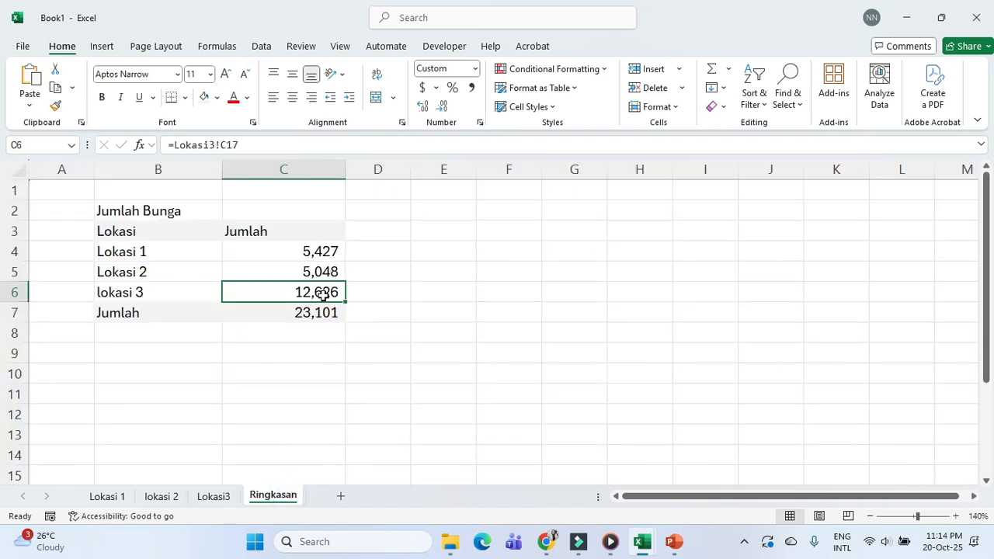
# Step: Narrow the Amount column (C) on the Lokasi3 sheet and return to the Ringkasan sheet
pyautogui.click(214, 496)
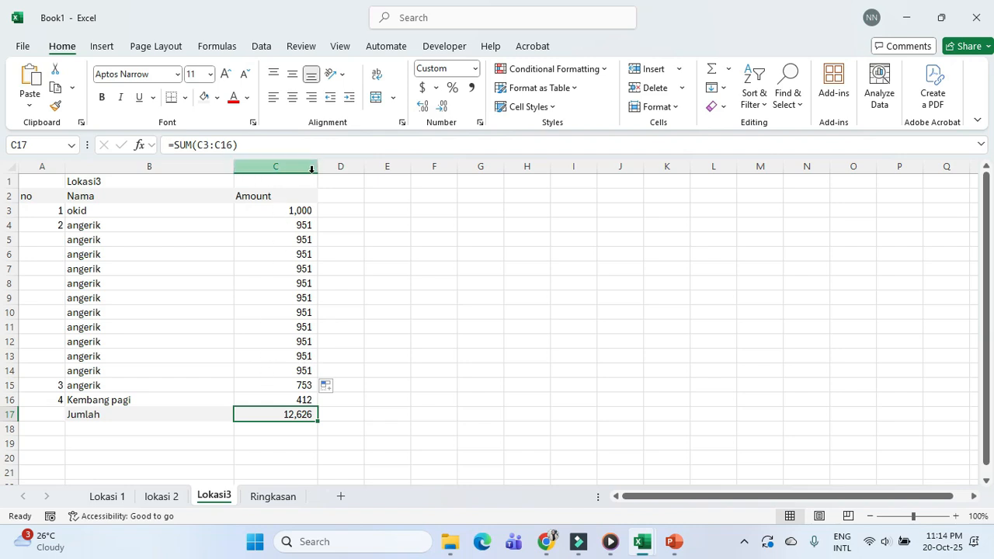
pyautogui.moveTo(318, 167); pyautogui.dragTo(294, 172)
pyautogui.click(381, 315)
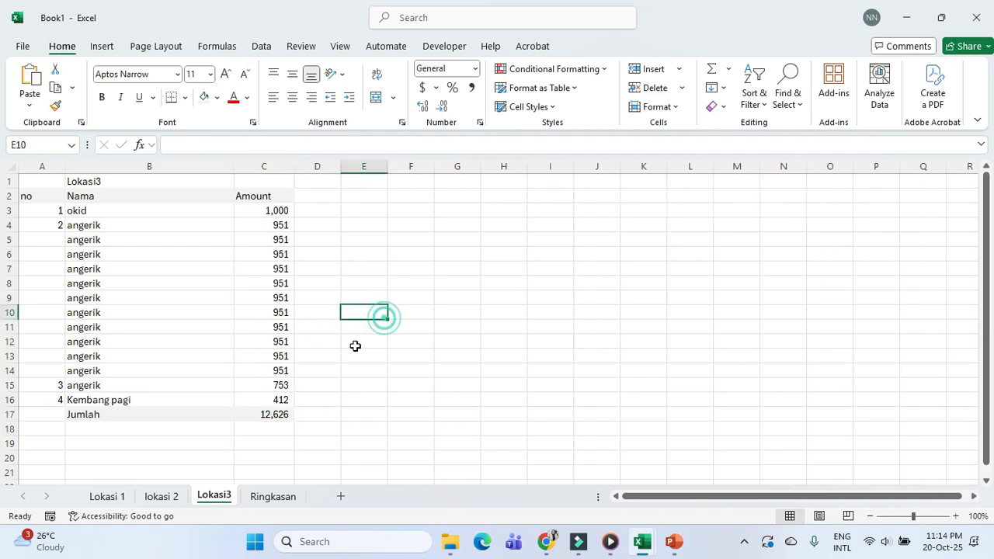
pyautogui.click(274, 496)
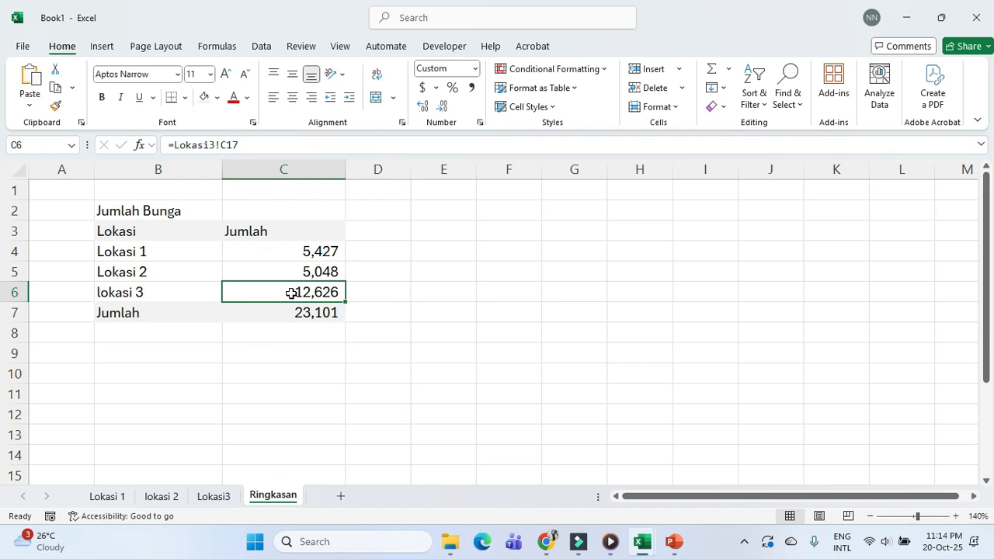
pyautogui.click(417, 291)
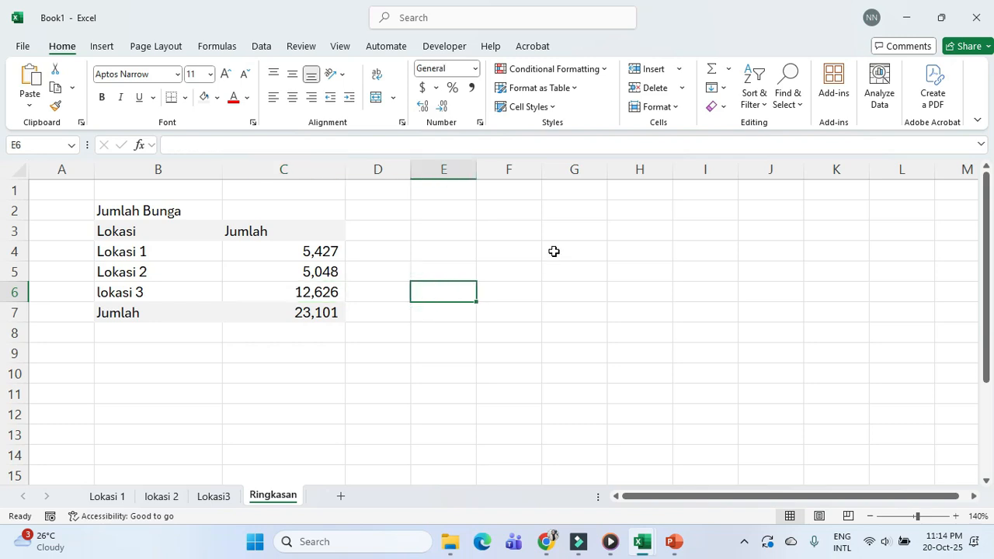